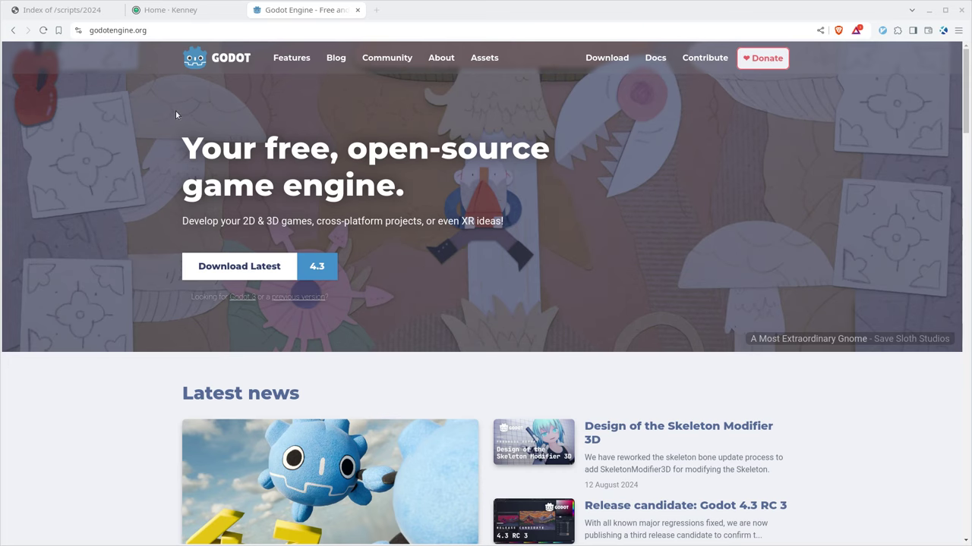
# Step: Browse Kenney's free assets and the scripts/2024 index in Brave, then bring up the Godot Project Manager
pyautogui.click(182, 10)
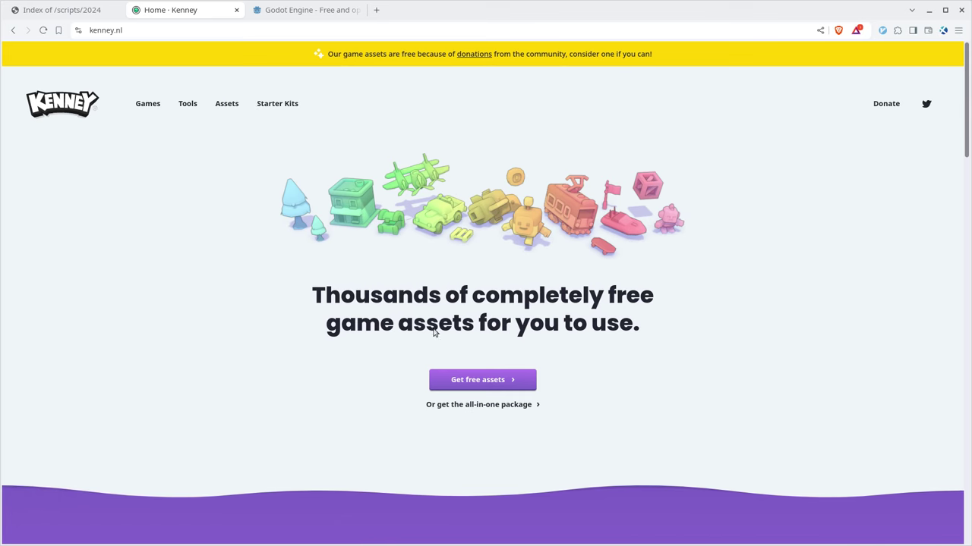
pyautogui.click(482, 380)
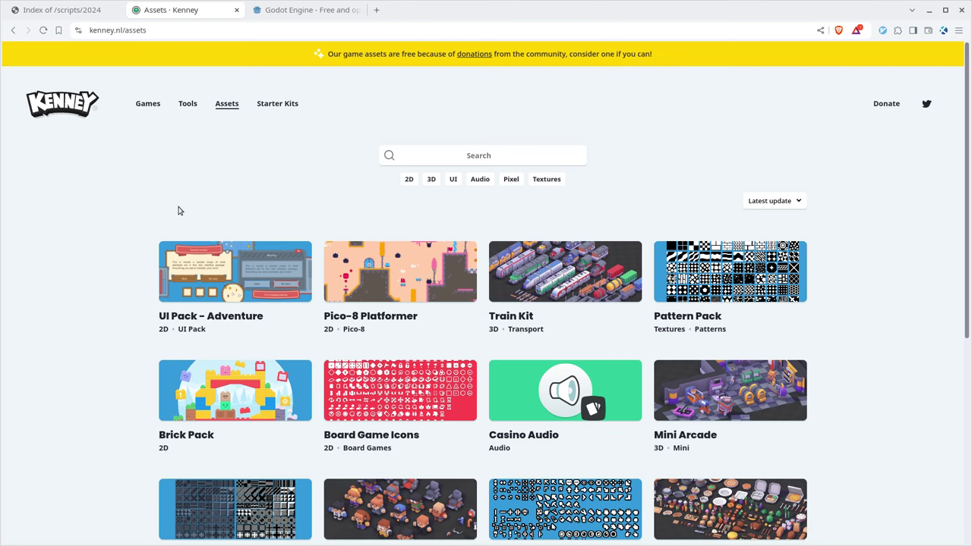
pyautogui.click(67, 14)
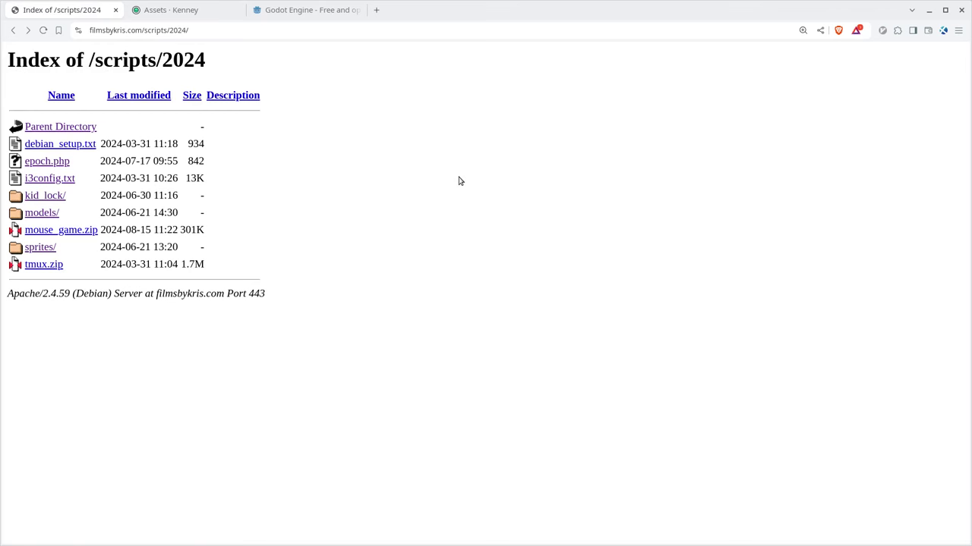
pyautogui.press('super+2')
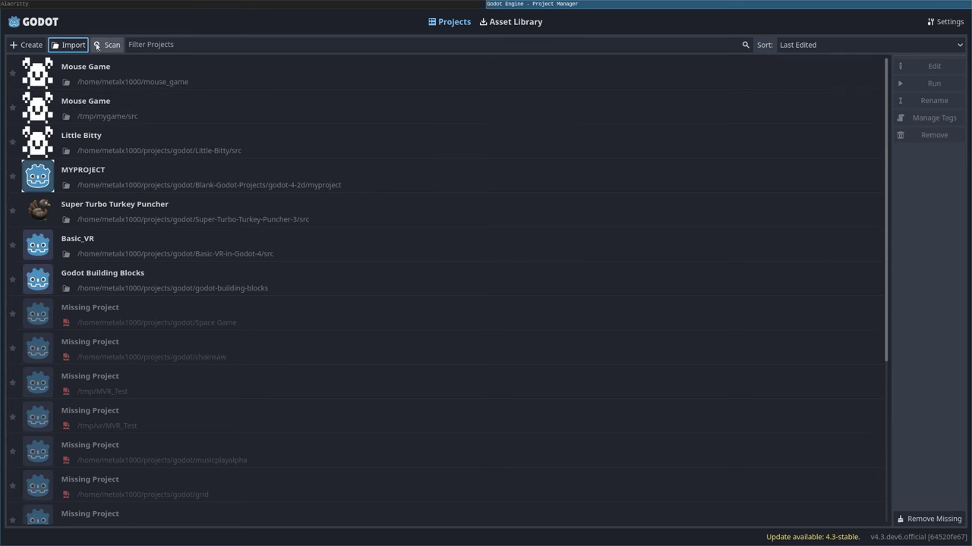
# Step: Import the mouse_game.zip project from /tmp/gm and open it in the editor
pyautogui.click(66, 50)
pyautogui.click(243, 295)
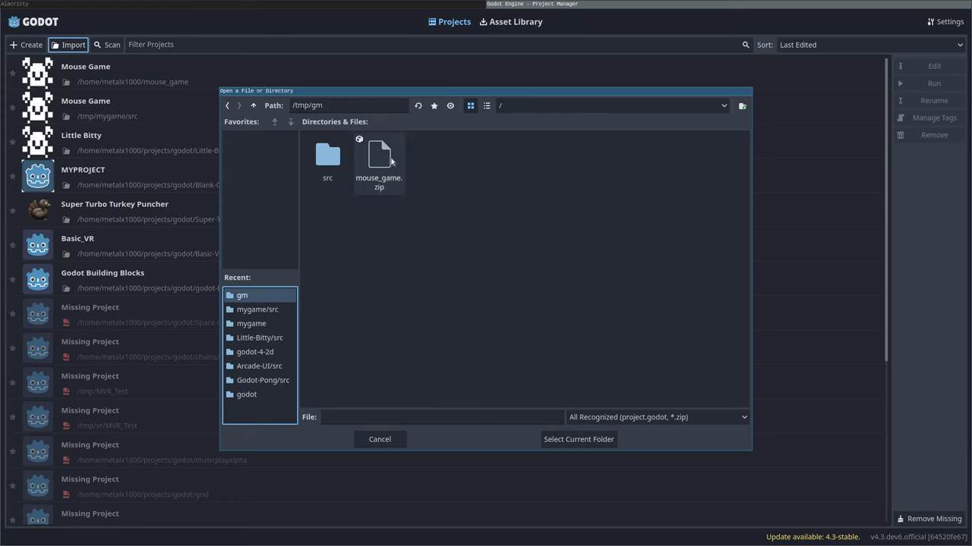
pyautogui.click(398, 190)
pyautogui.click(588, 442)
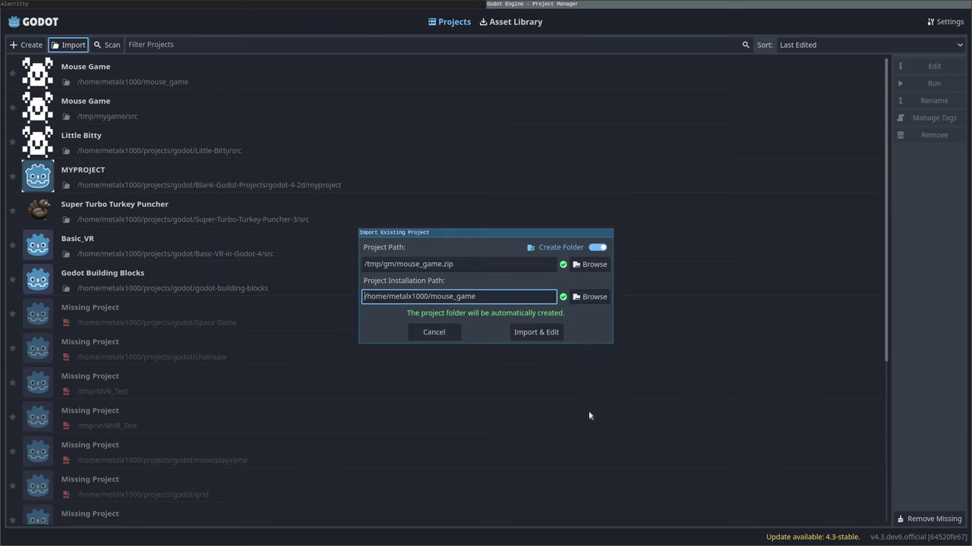
pyautogui.click(537, 332)
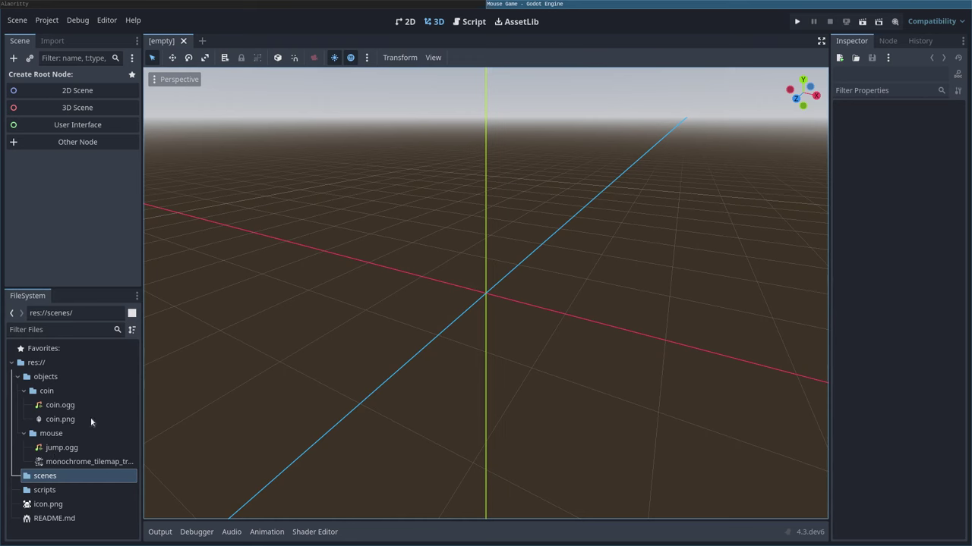
# Step: Create a 2D scene and rename its root Node2D to map_01
pyautogui.moveTo(91, 420)
pyautogui.click(85, 90)
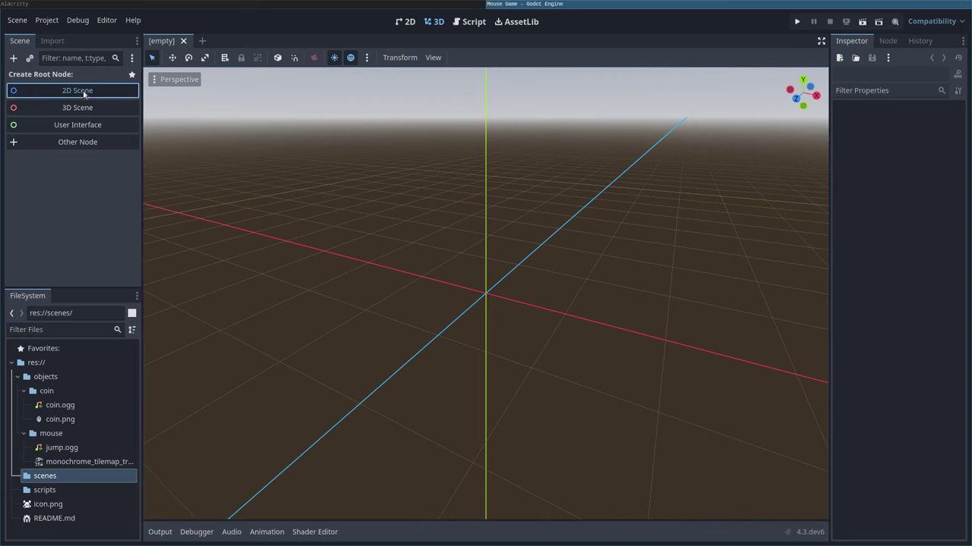
pyautogui.doubleClick(72, 78)
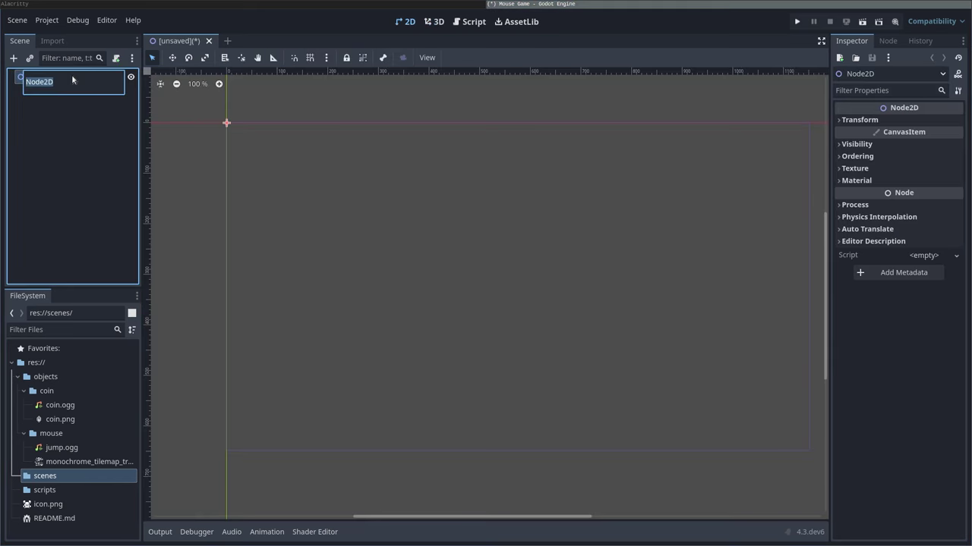
pyautogui.write('map_01')
pyautogui.press('Return')
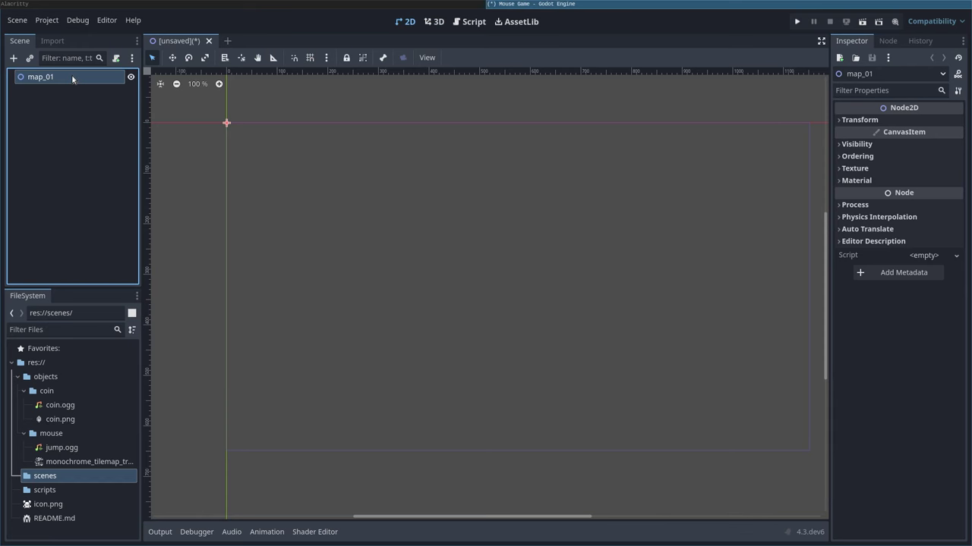
pyautogui.click(46, 21)
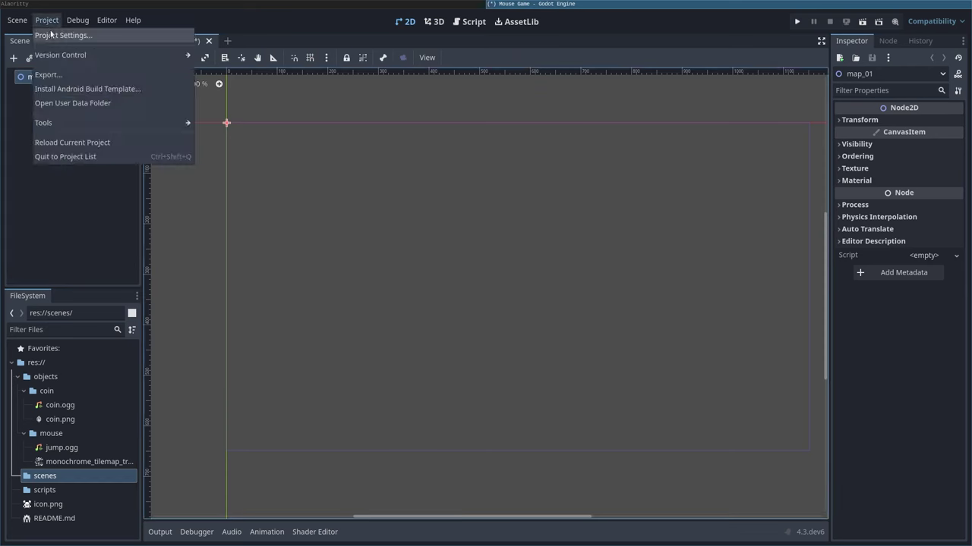
# Step: Set the game window size to 720×480 in Project Settings
pyautogui.click(58, 37)
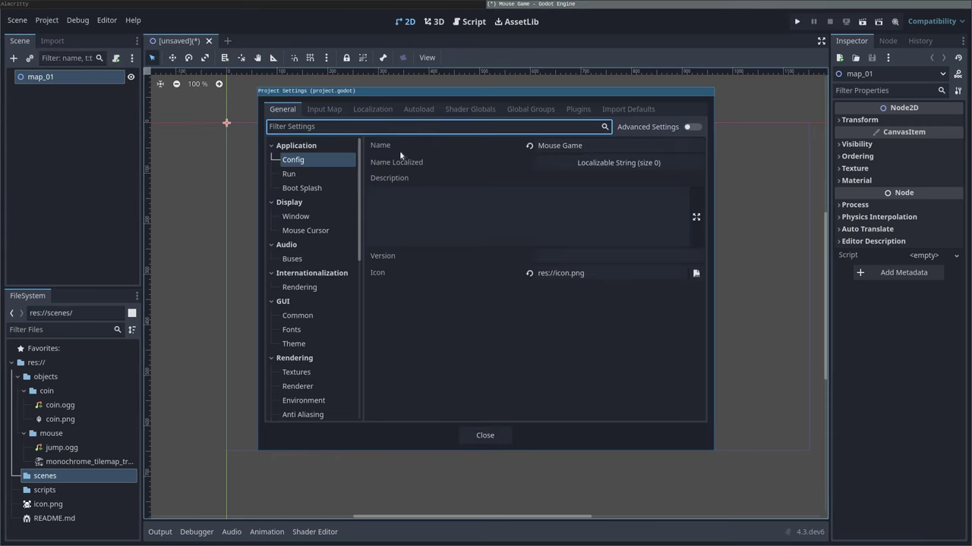
pyautogui.click(398, 146)
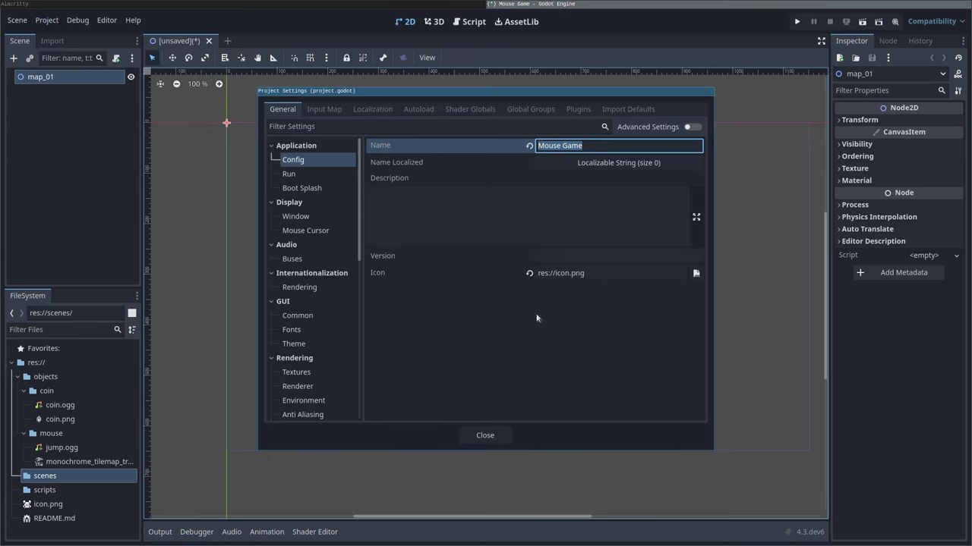
pyautogui.click(591, 274)
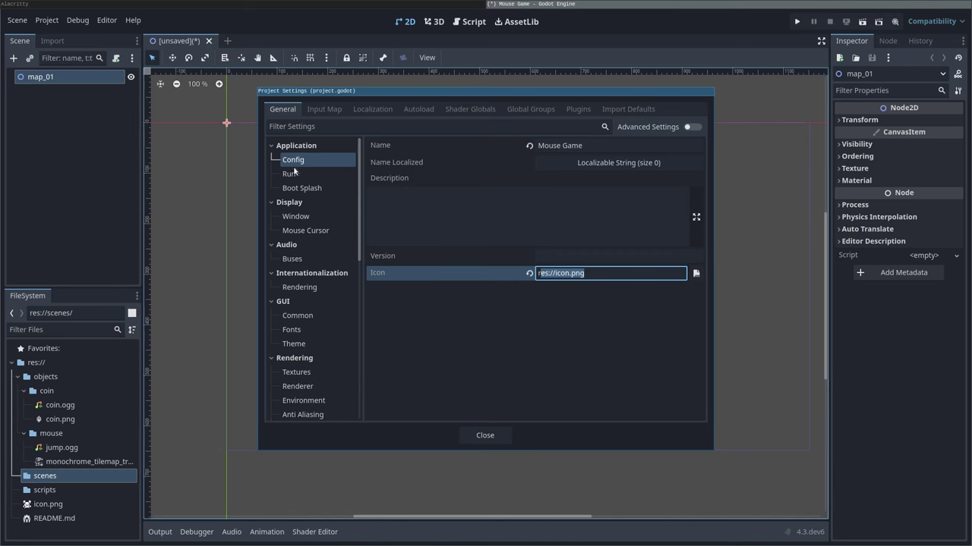
pyautogui.click(303, 218)
pyautogui.moveTo(582, 158); pyautogui.dragTo(582, 161)
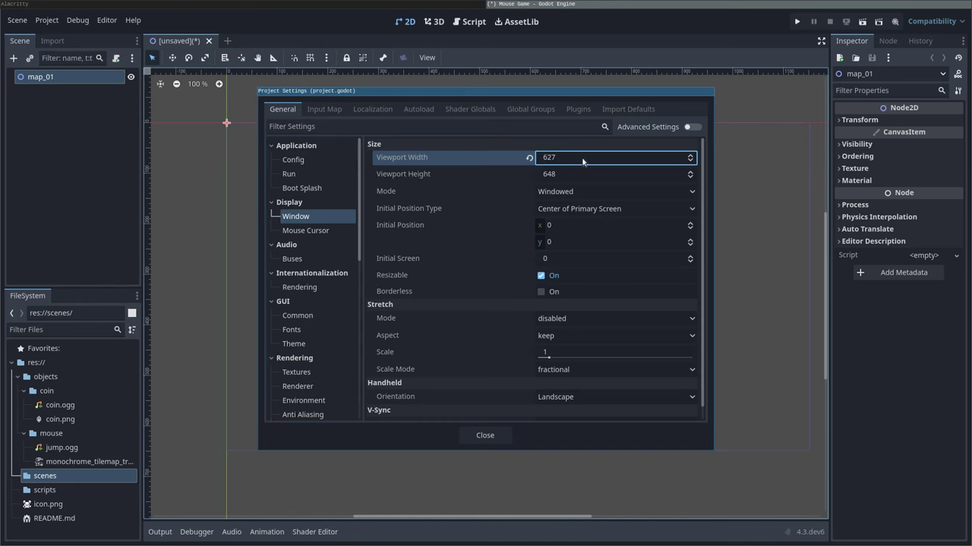
pyautogui.doubleClick(582, 161)
pyautogui.write('720')
pyautogui.press('Tab')
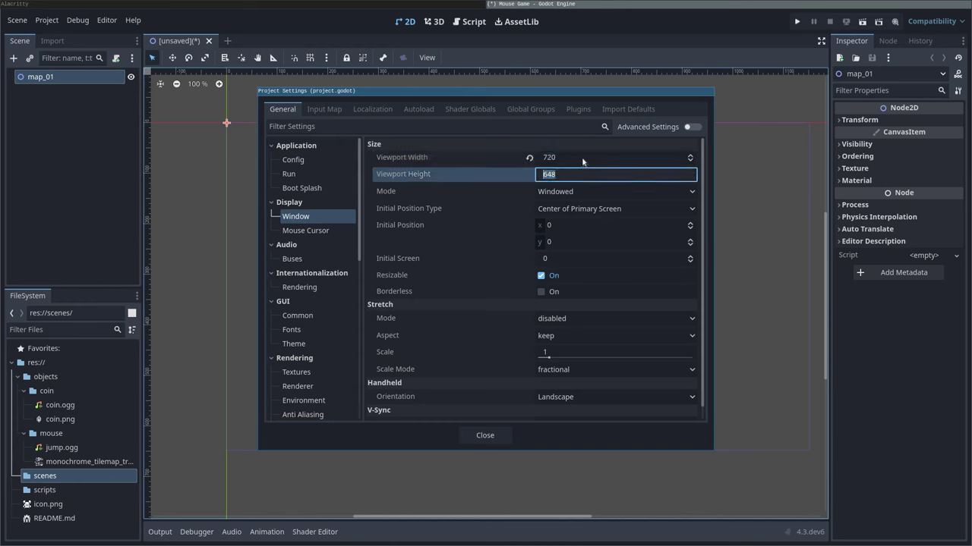
pyautogui.write('480')
# Step: Set the window mode to Fullscreen and the stretch mode to viewport
pyautogui.click(579, 193)
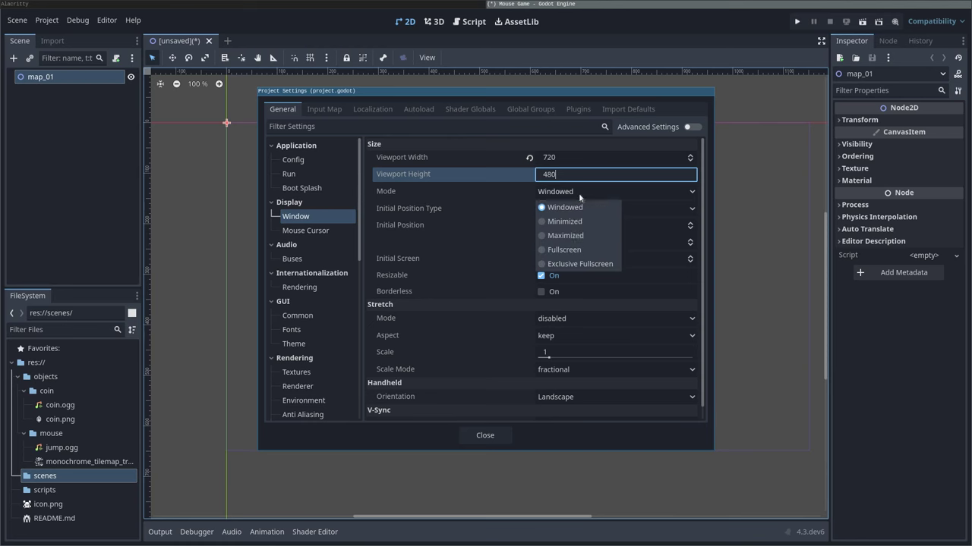
pyautogui.click(569, 248)
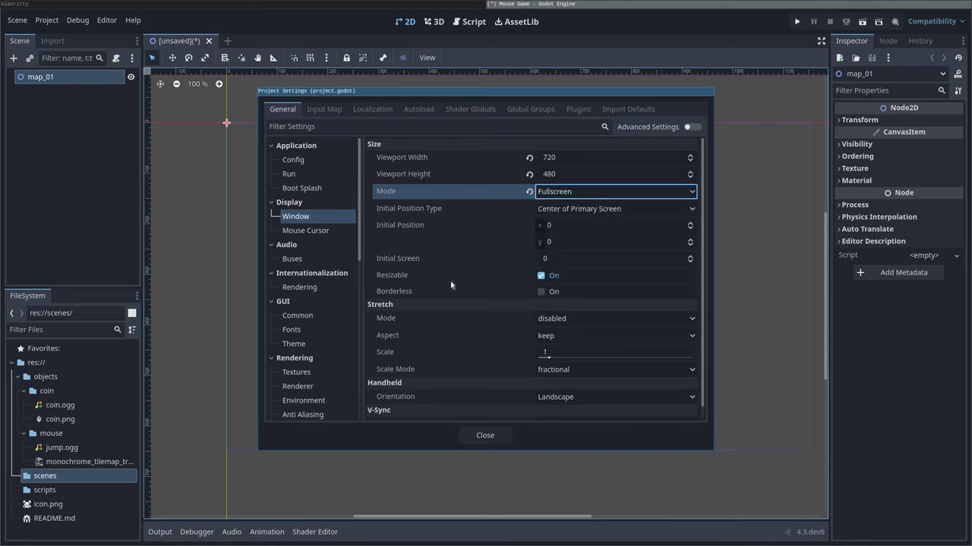
pyautogui.scroll(-1, 447, 284)
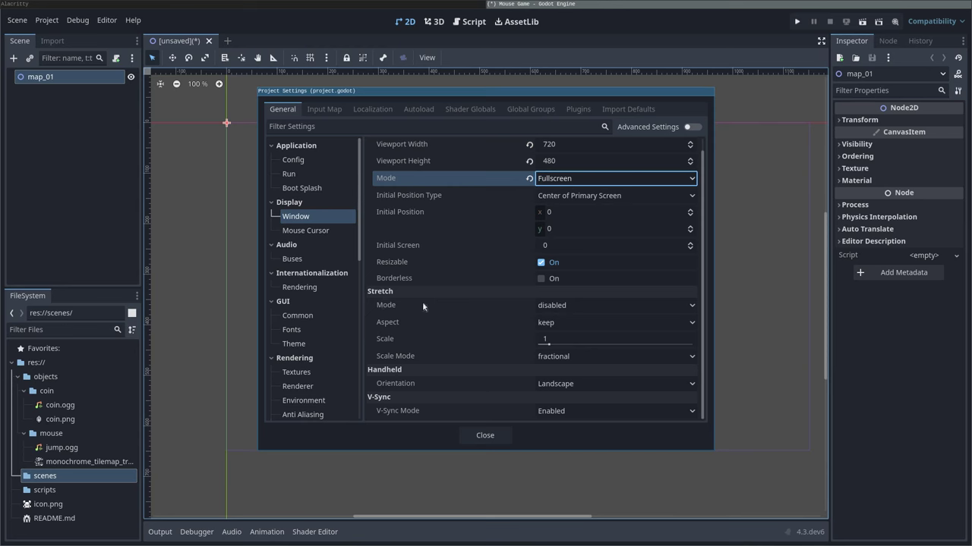
pyautogui.click(597, 305)
pyautogui.click(566, 350)
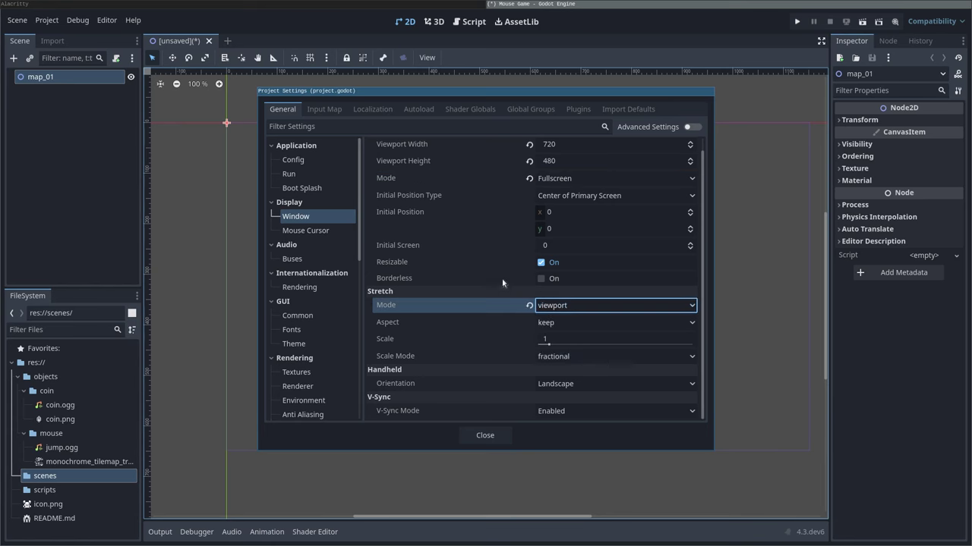
pyautogui.scroll(1, 502, 278)
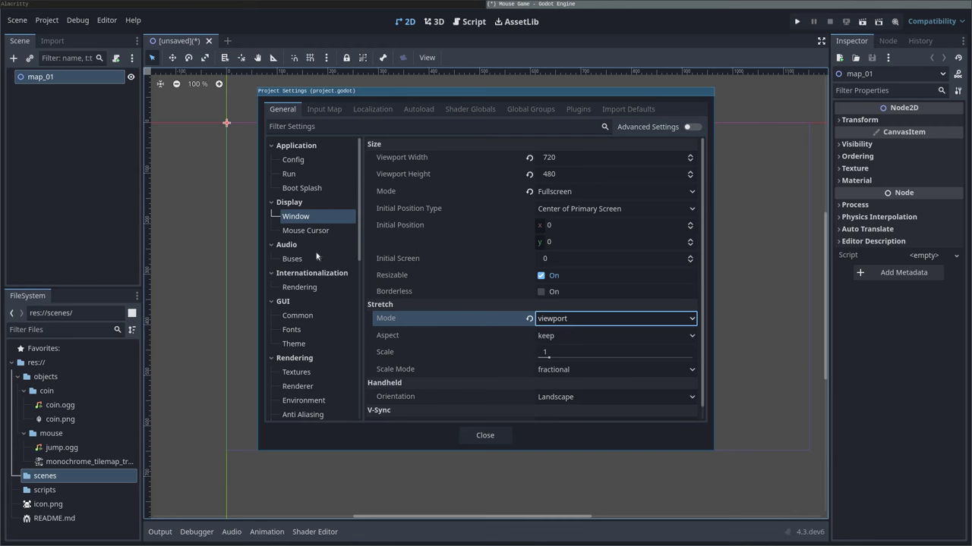
pyautogui.scroll(-3, 315, 258)
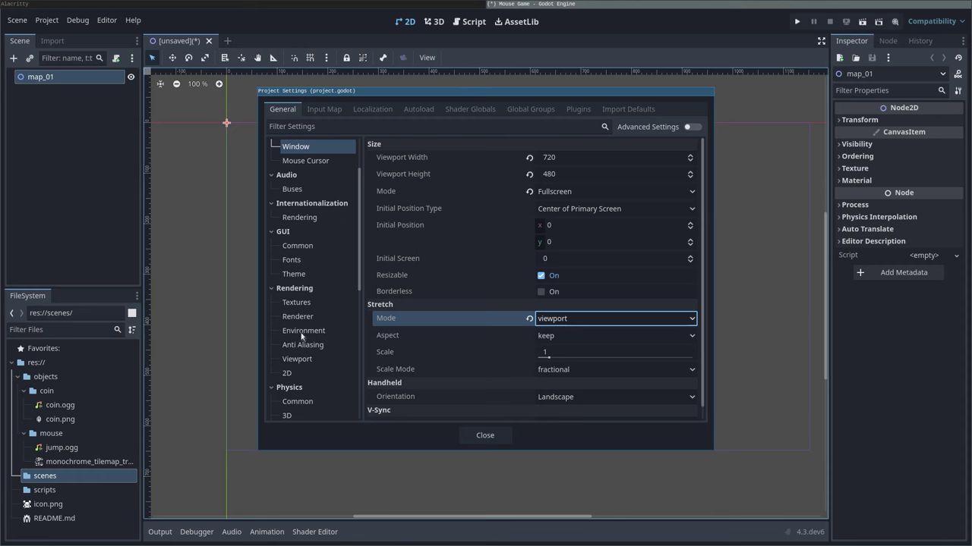
# Step: Set the default clear colour to black (000000) and close Project Settings
pyautogui.click(354, 331)
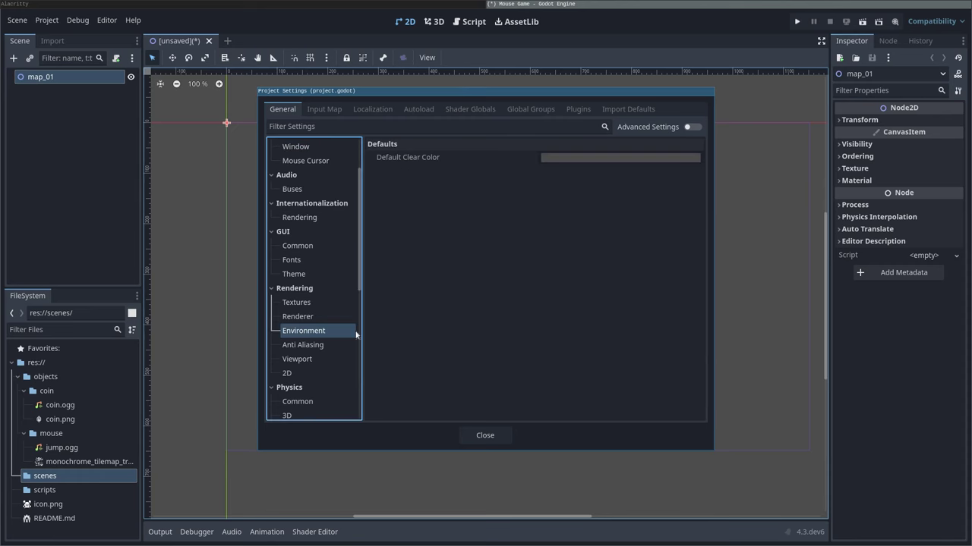
pyautogui.click(564, 158)
pyautogui.write('000000')
pyautogui.press('Return')
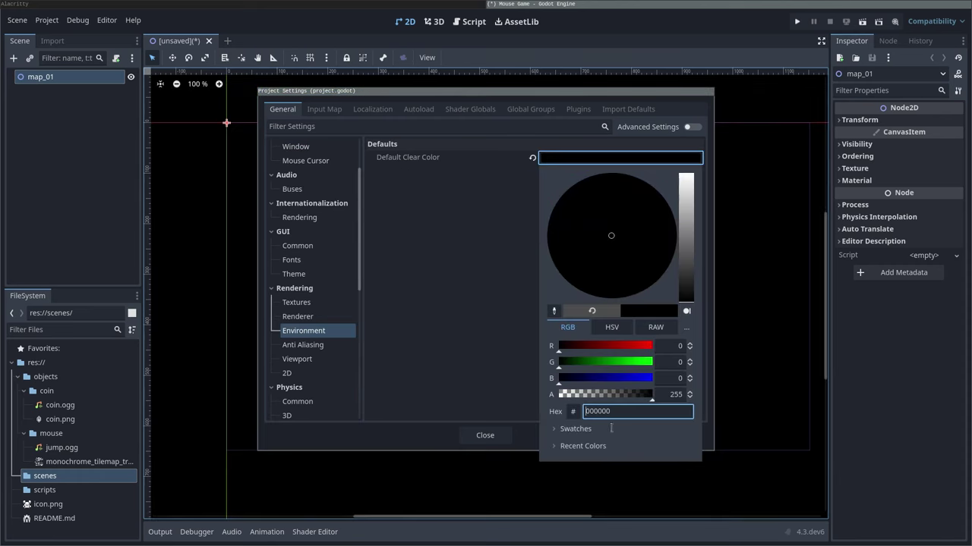
pyautogui.click(458, 299)
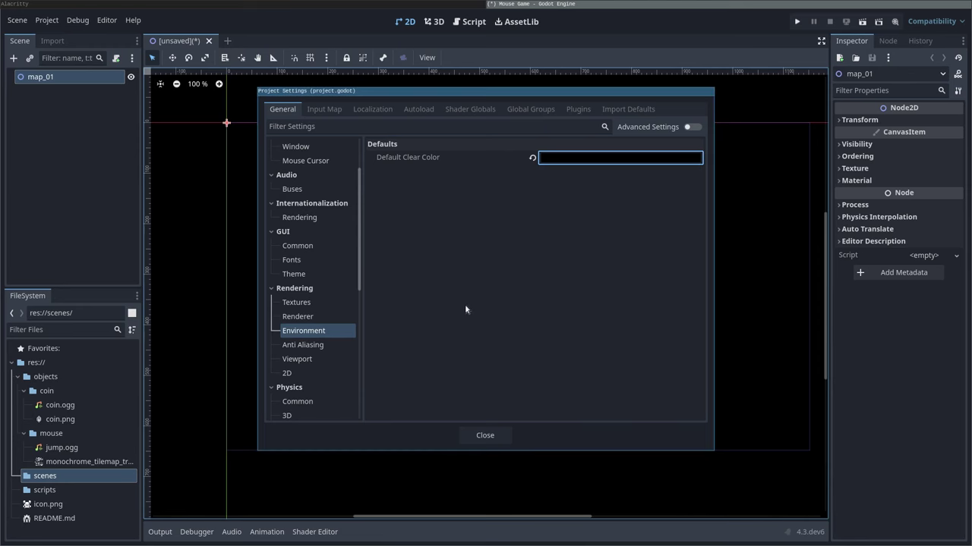
pyautogui.click(489, 434)
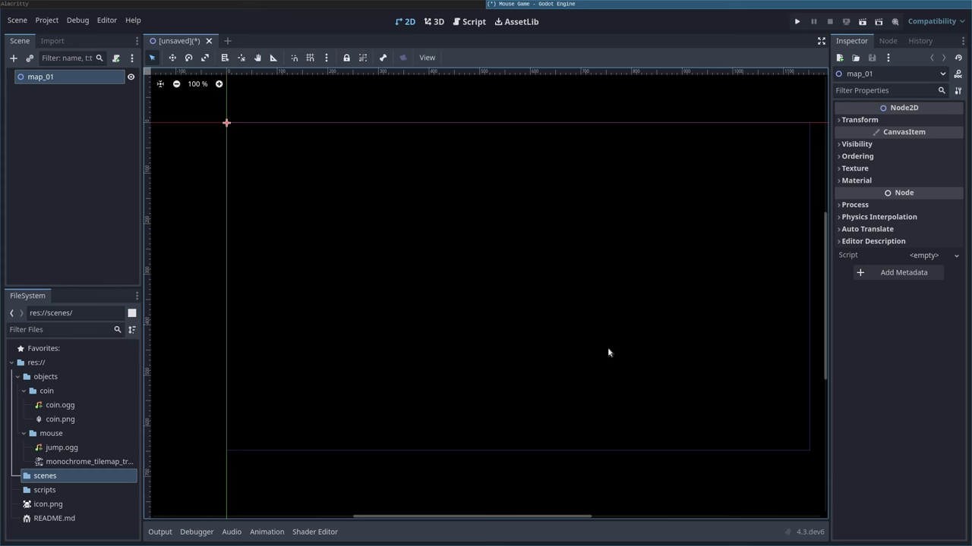
# Step: Add a TileMapLayer child node under map_01
pyautogui.rightClick(41, 77)
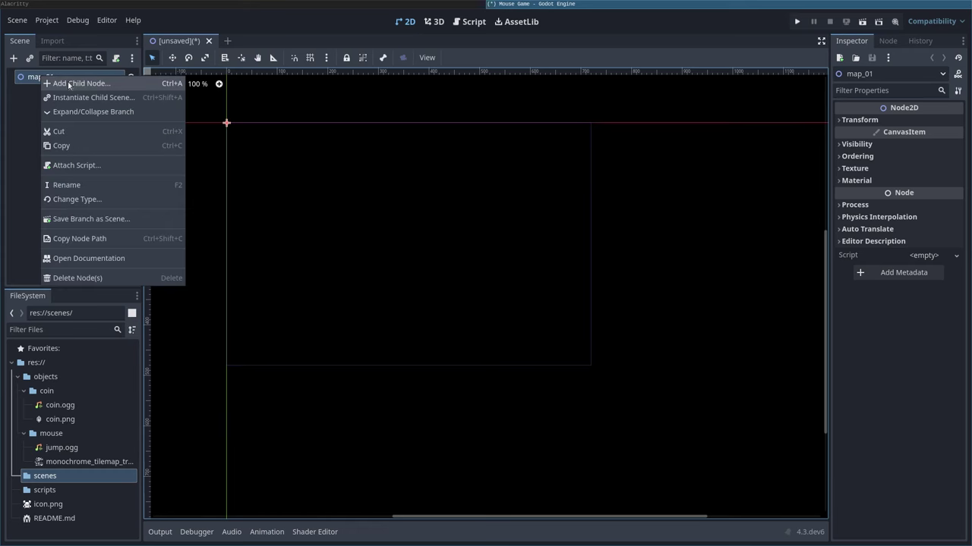
pyautogui.click(35, 76)
pyautogui.rightClick(35, 77)
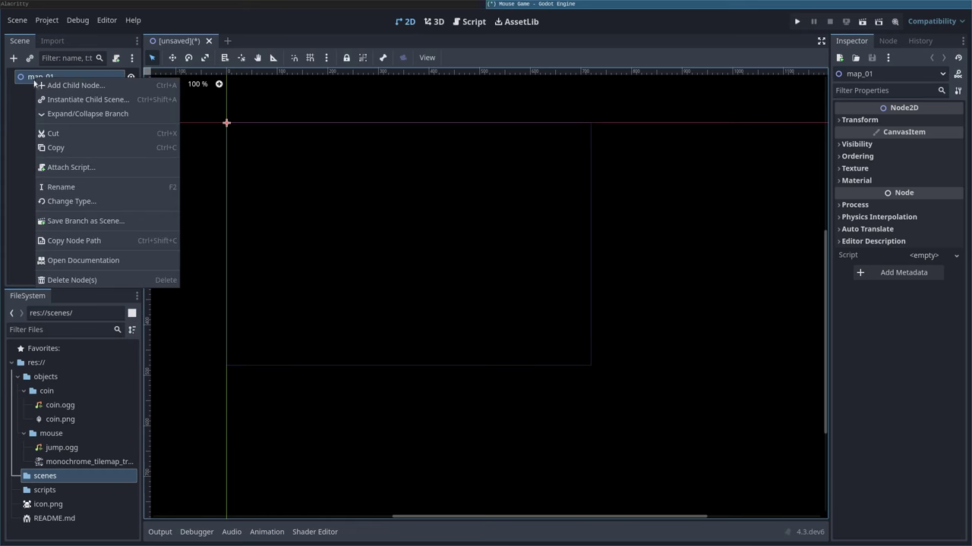
pyautogui.click(75, 88)
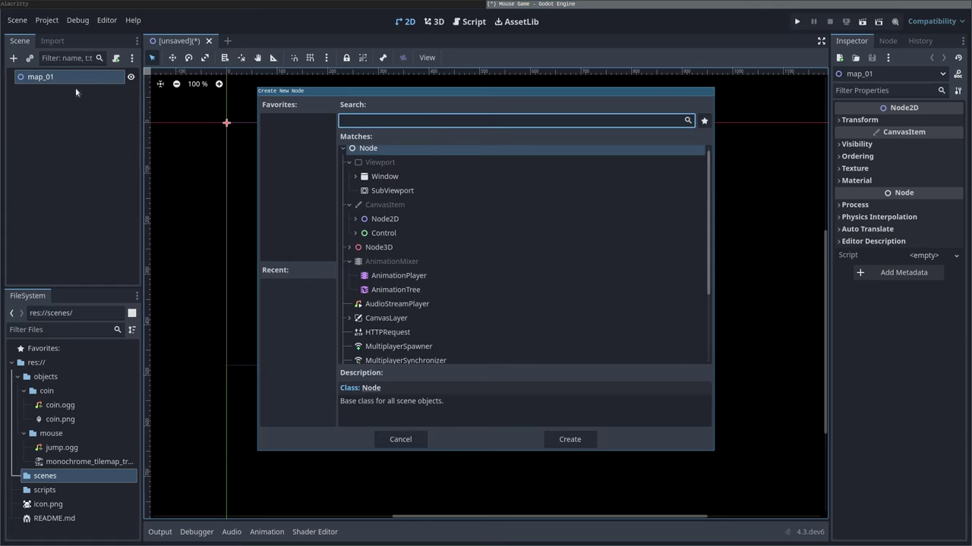
pyautogui.write('tile')
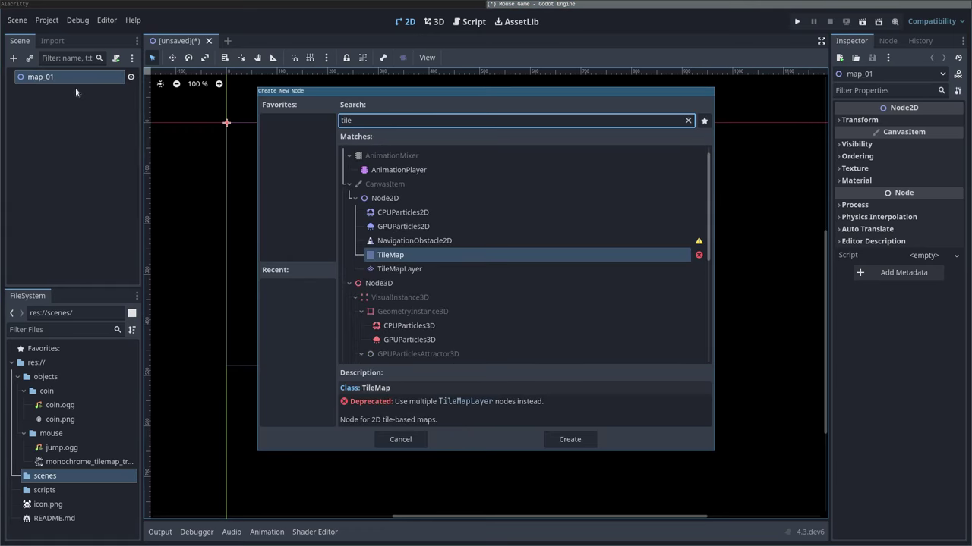
pyautogui.click(394, 270)
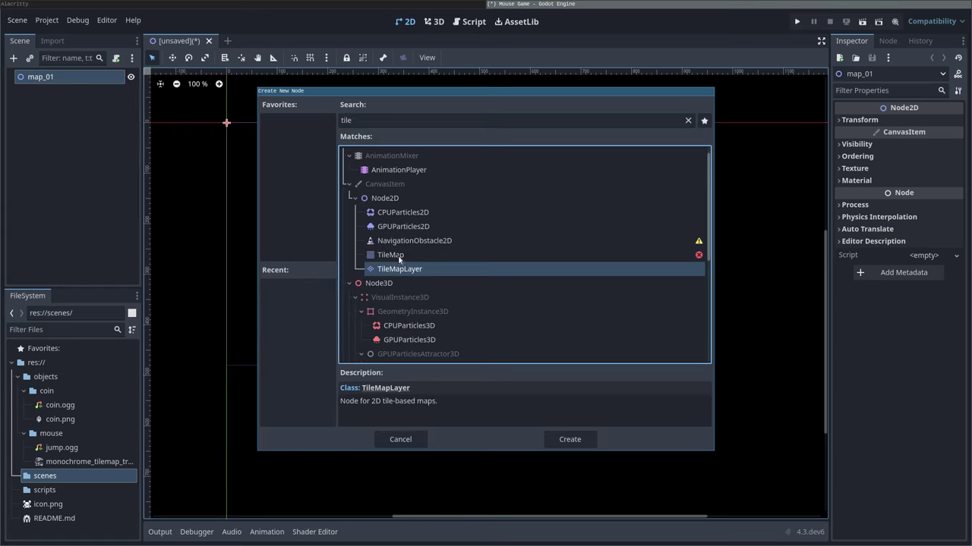
pyautogui.click(584, 441)
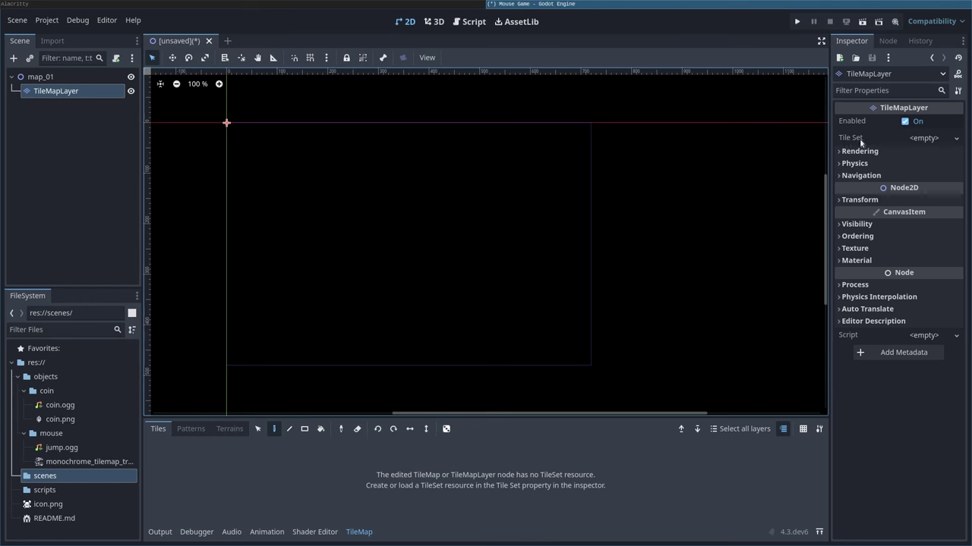
# Step: Give the TileMapLayer a new TileSet with one physics layer
pyautogui.click(929, 139)
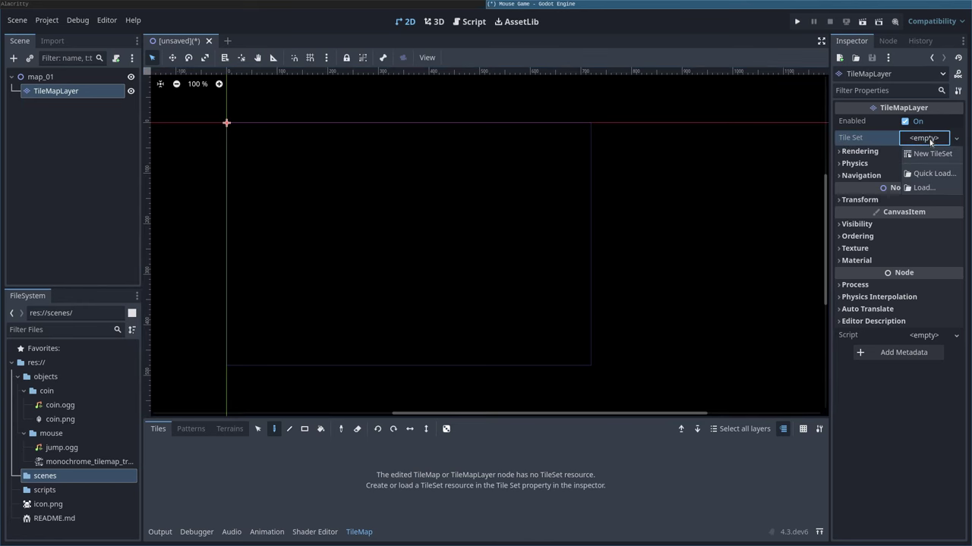
pyautogui.click(929, 155)
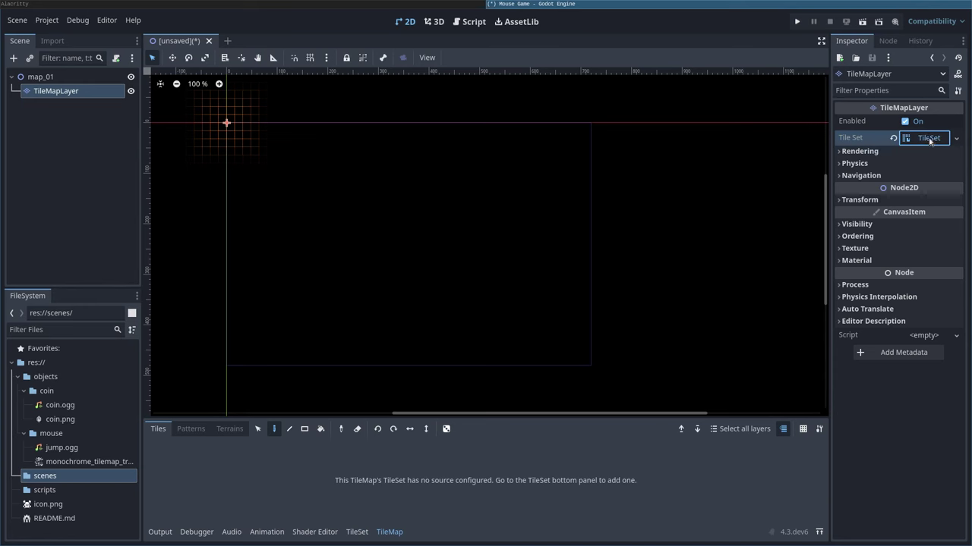
pyautogui.click(929, 138)
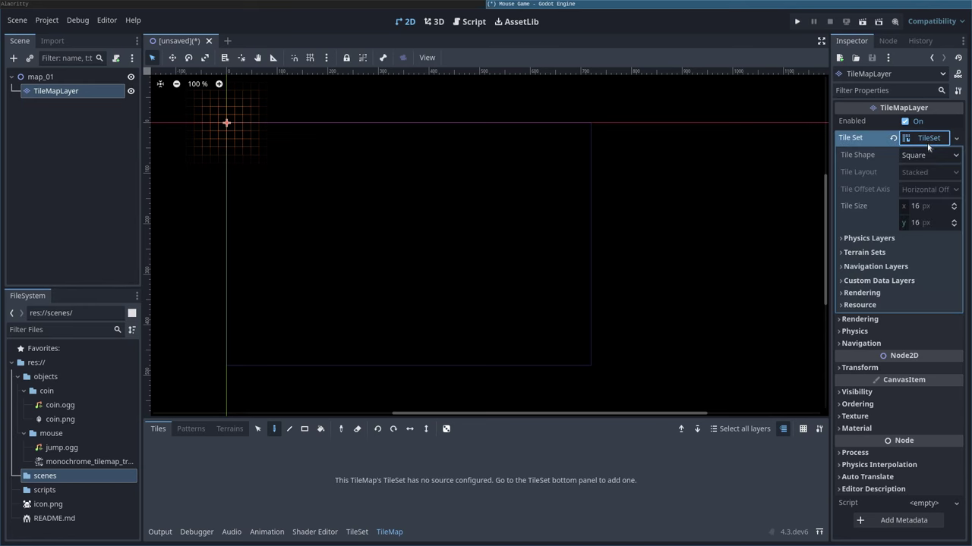
pyautogui.click(847, 238)
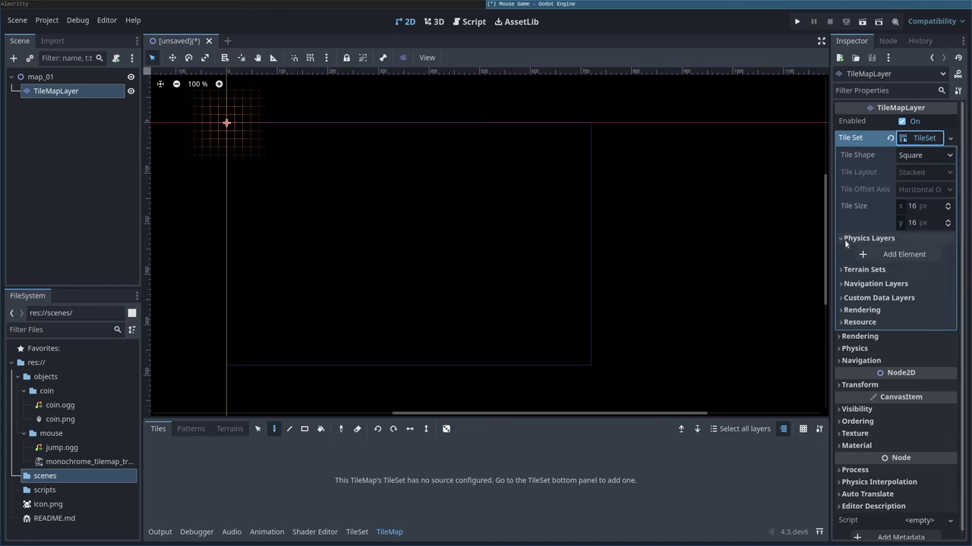
pyautogui.click(897, 258)
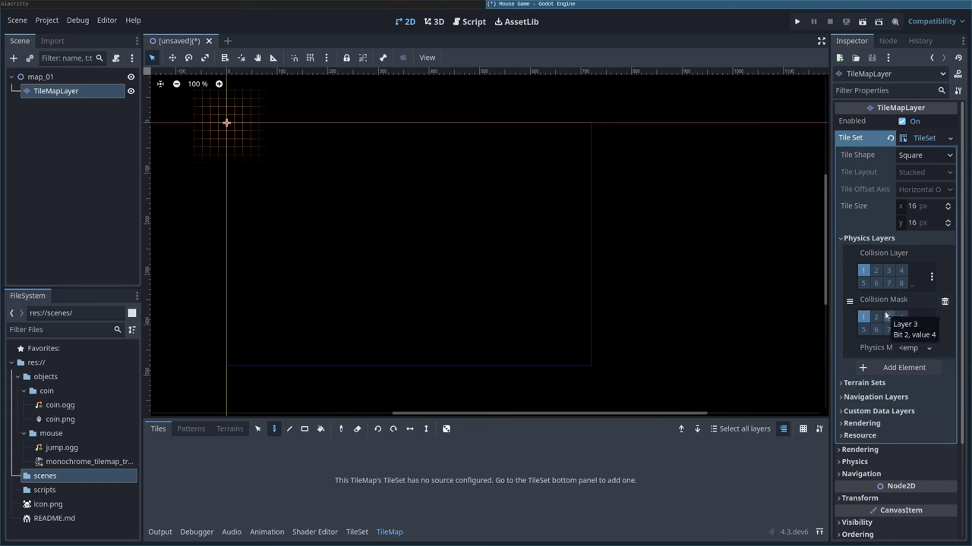
pyautogui.click(932, 278)
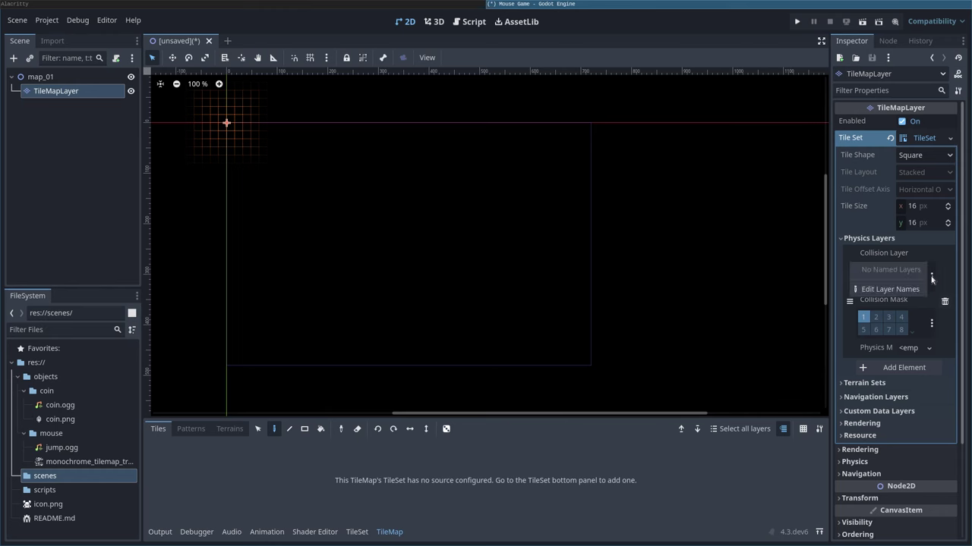
# Step: Name 2D physics layers 1–3 players, map and collectables, then close Project Settings
pyautogui.click(884, 293)
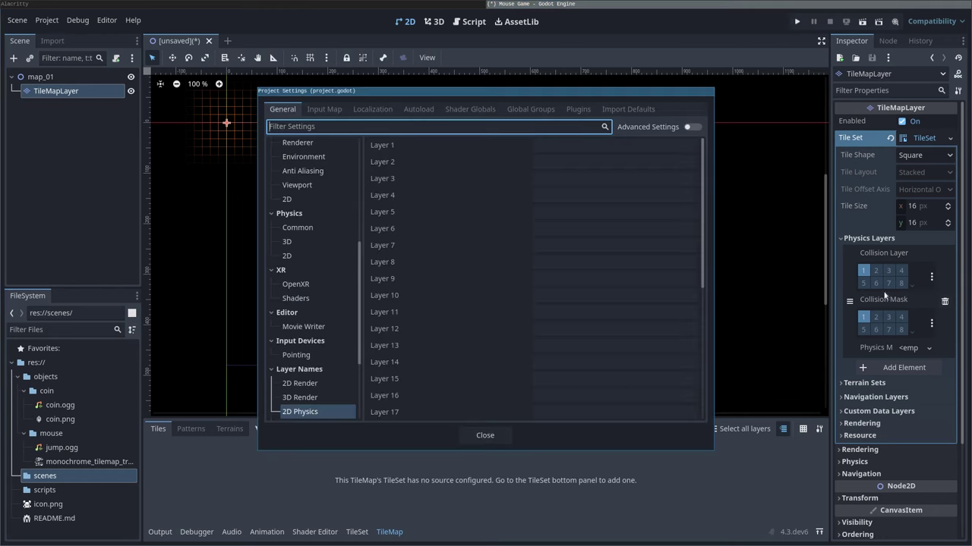
pyautogui.click(563, 145)
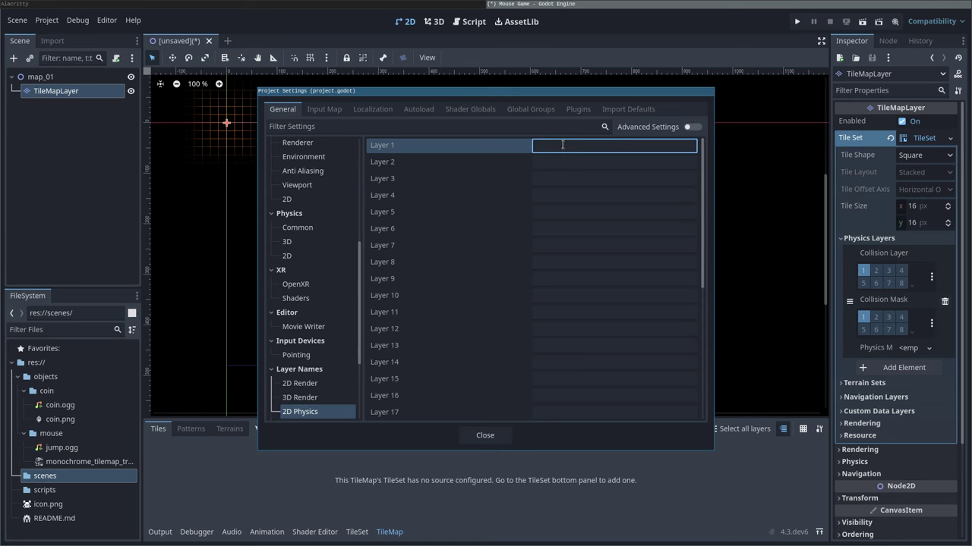
pyautogui.write('players')
pyautogui.press('Tab')
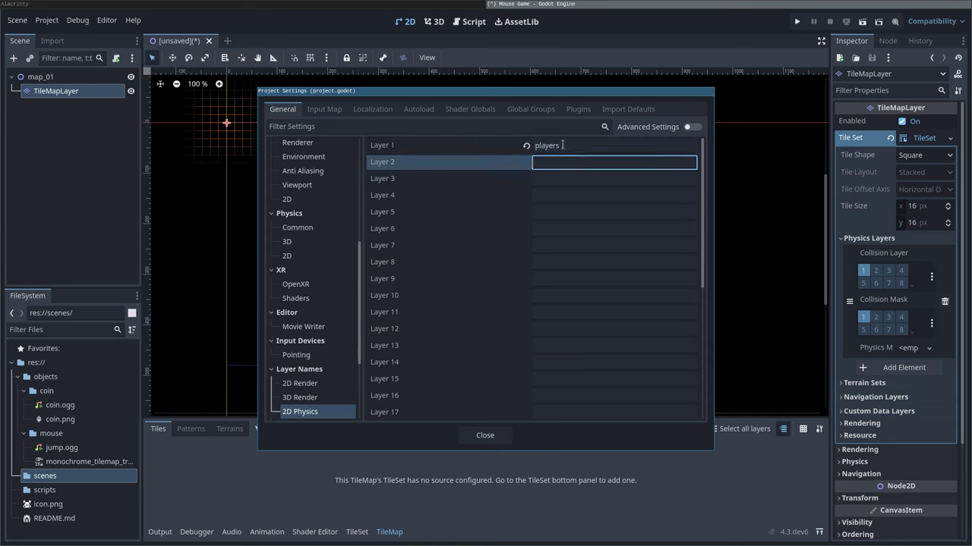
pyautogui.write('map')
pyautogui.press('Tab')
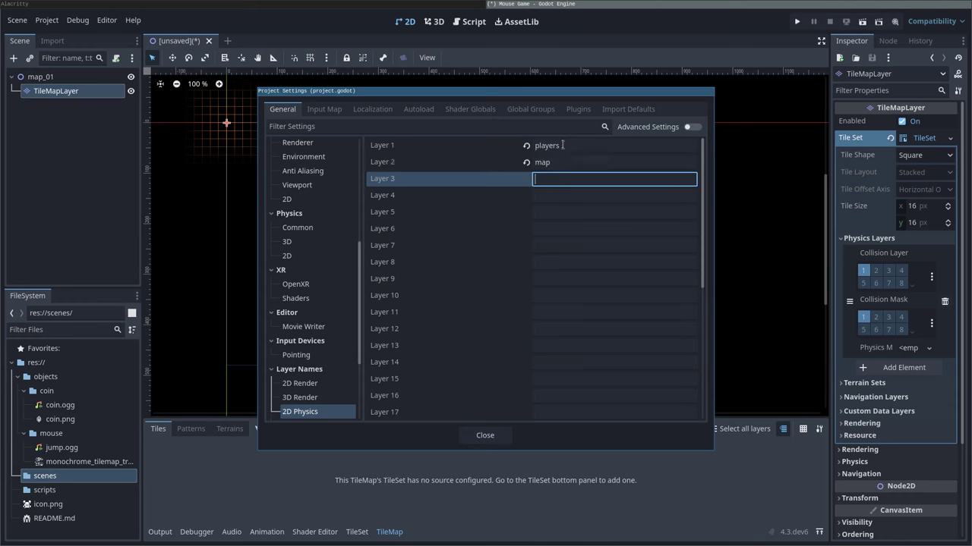
pyautogui.write('collectables')
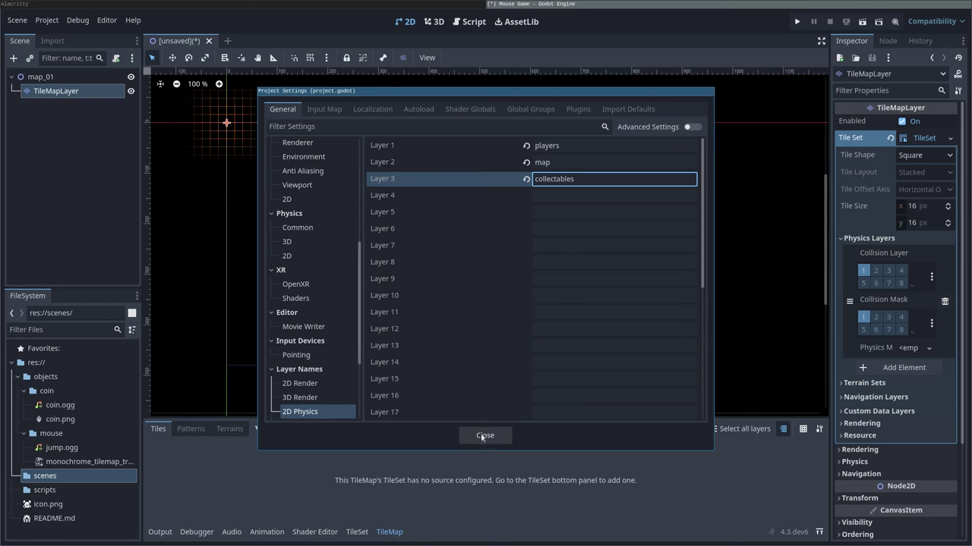
pyautogui.click(434, 435)
pyautogui.click(483, 437)
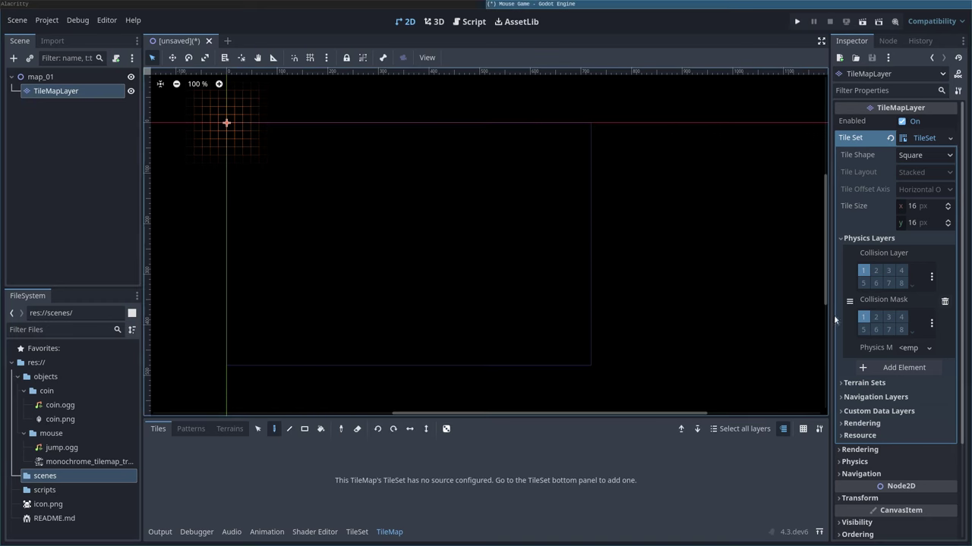
# Step: Put the TileSet physics on collision layer 2 (map), masking layers 1 (players) and 3 (collectables)
pyautogui.click(863, 271)
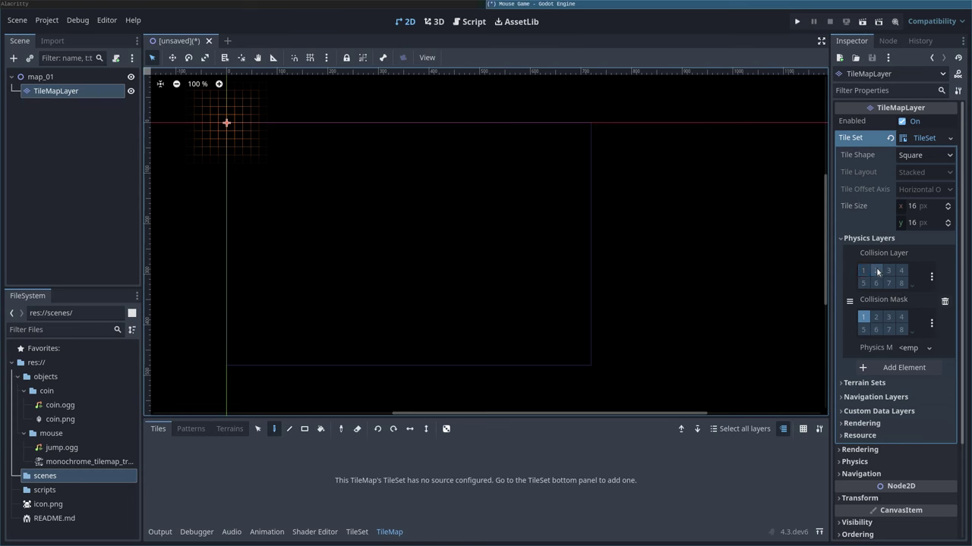
pyautogui.click(875, 271)
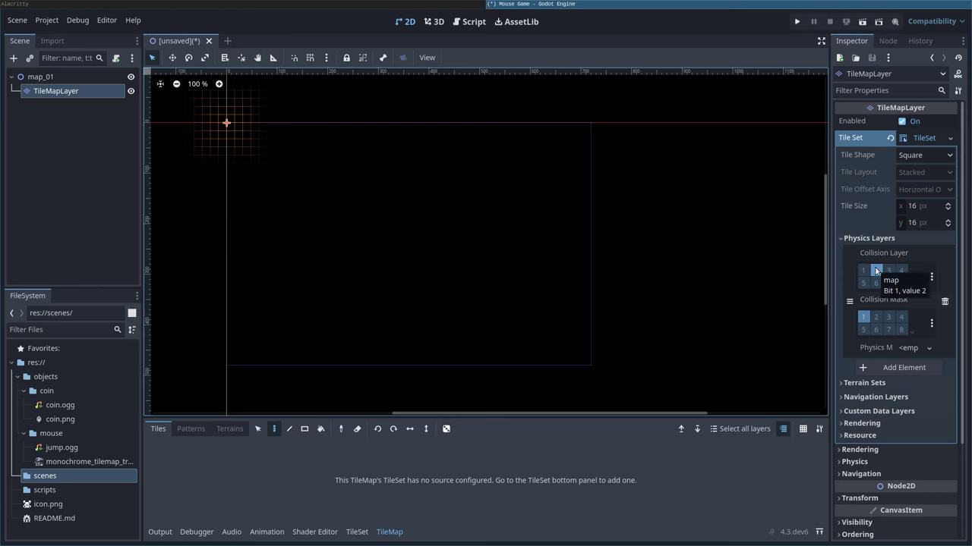
pyautogui.click(890, 317)
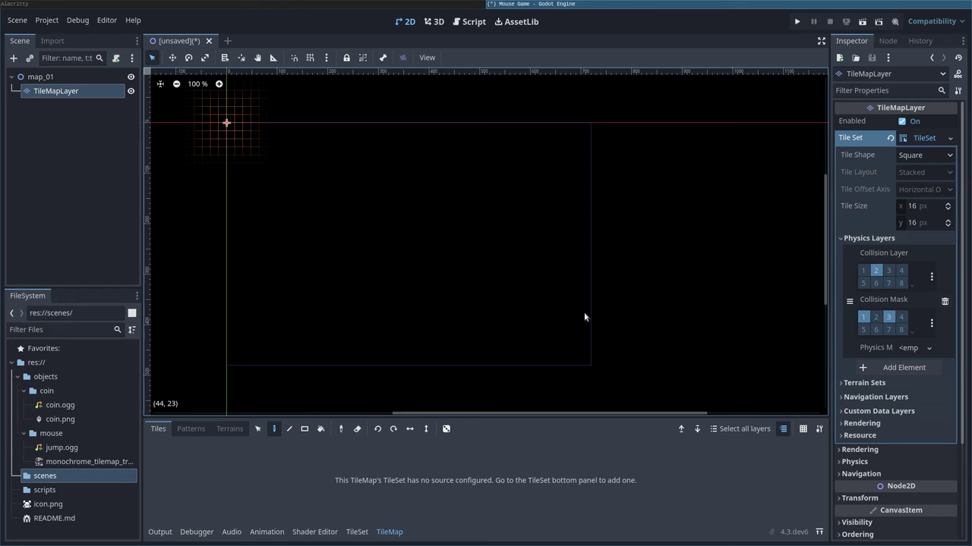
pyautogui.moveTo(217, 145); pyautogui.dragTo(450, 237, button='middle')
# Step: Zoom the 2D viewport to 267% around the origin and make the bottom tile panel taller
pyautogui.scroll(3, 451, 237)
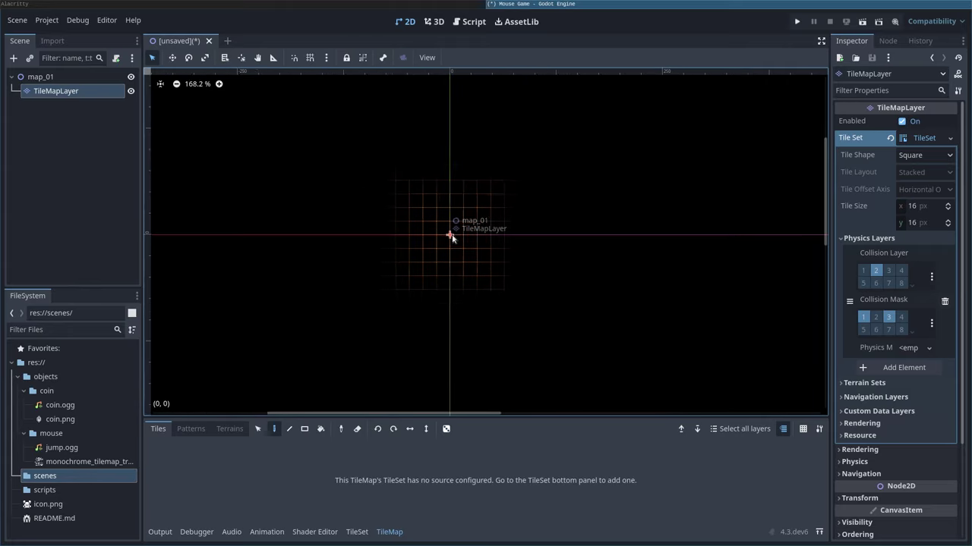
pyautogui.scroll(2, 450, 236)
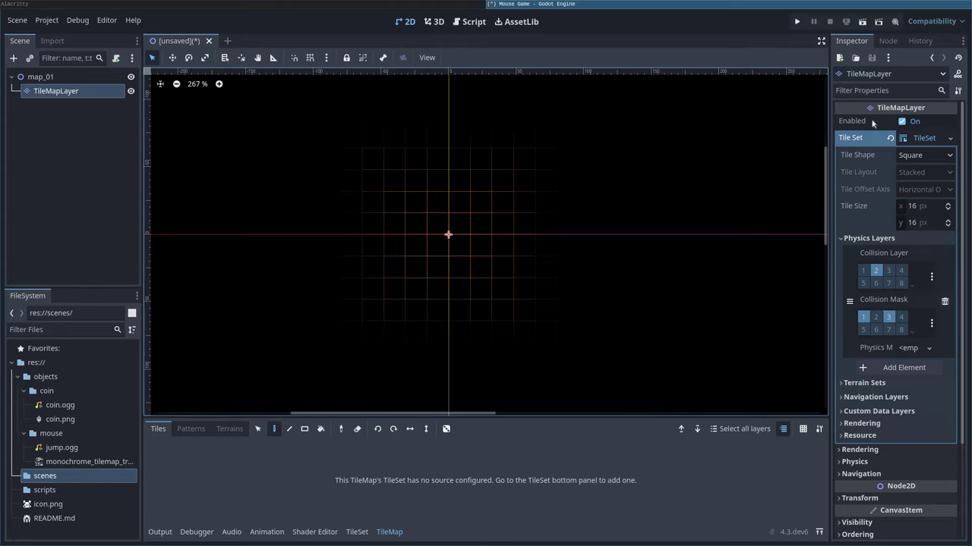
pyautogui.click(923, 138)
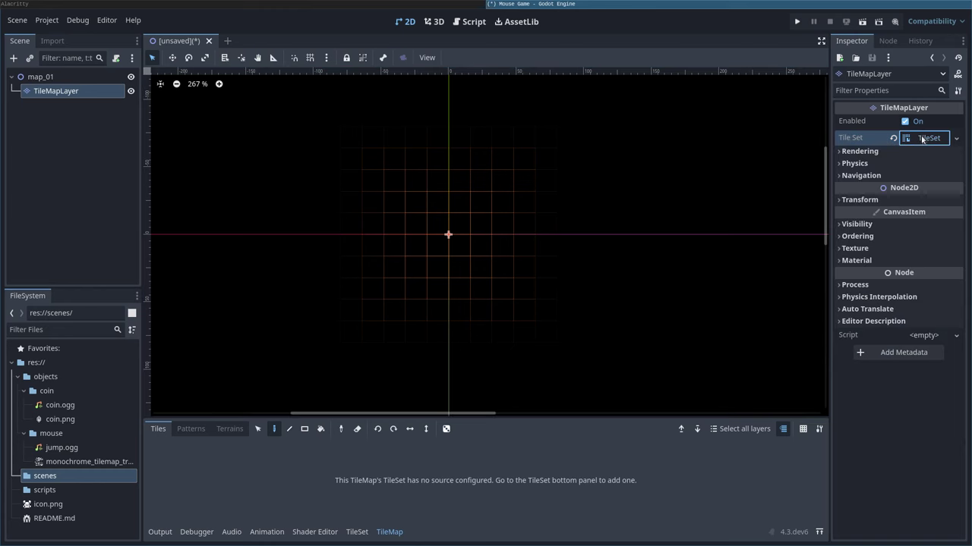
pyautogui.click(922, 139)
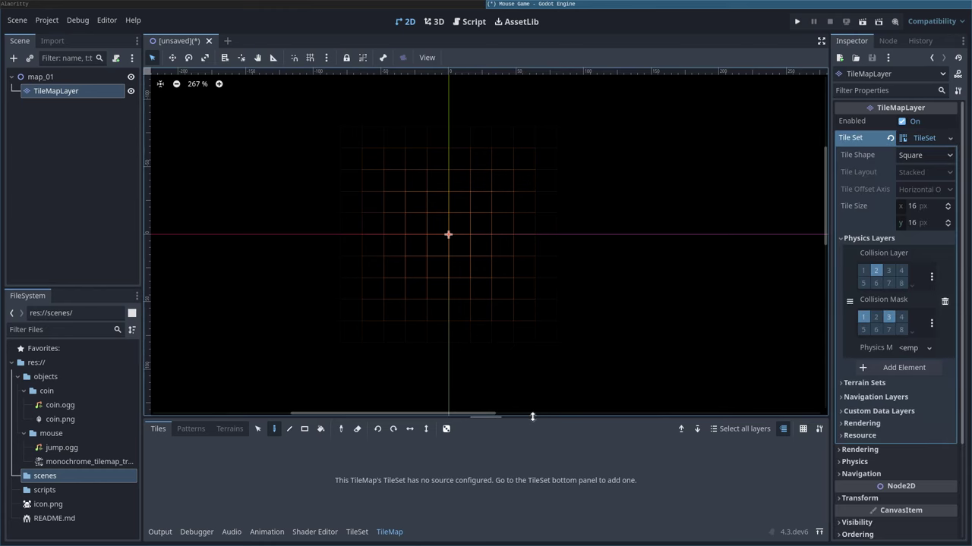
pyautogui.moveTo(532, 416); pyautogui.dragTo(532, 333)
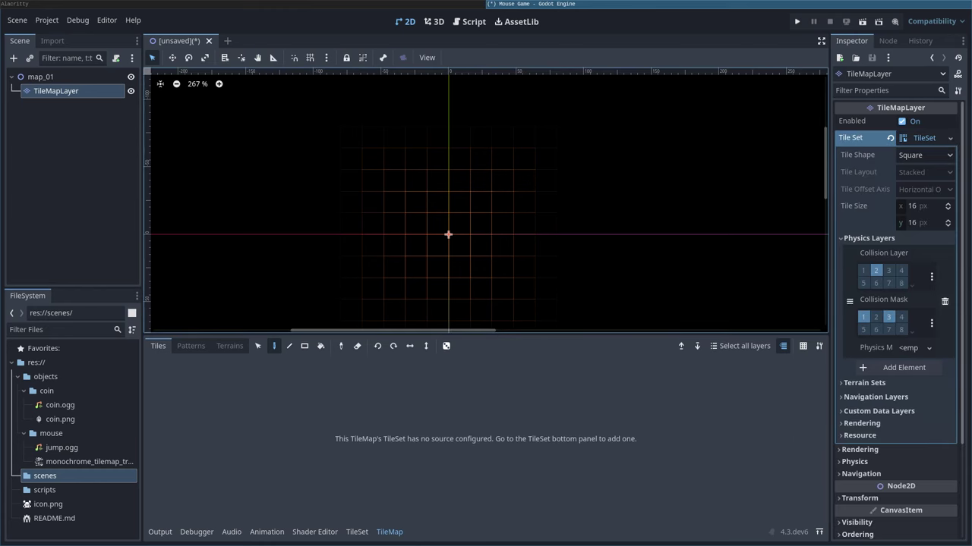
# Step: Add monochrome_tilemap_transparent_packed.png from objects/mouse to the TileSet as an atlas source
pyautogui.click(362, 534)
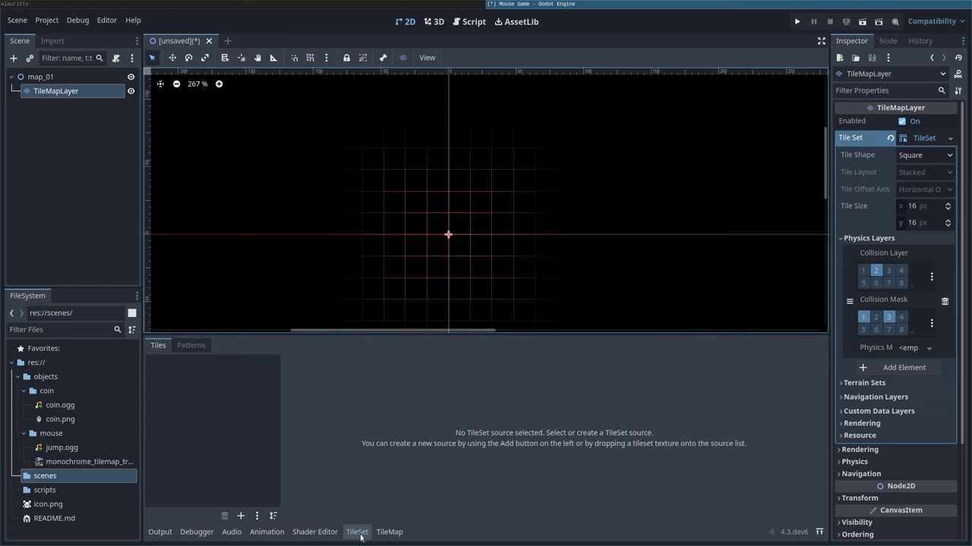
pyautogui.click(23, 391)
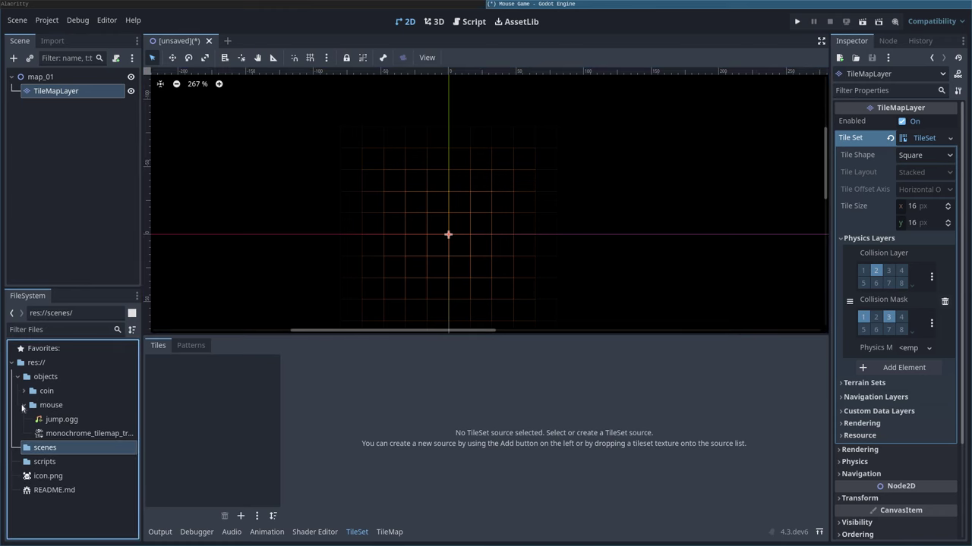
pyautogui.click(23, 406)
pyautogui.click(18, 378)
pyautogui.click(18, 377)
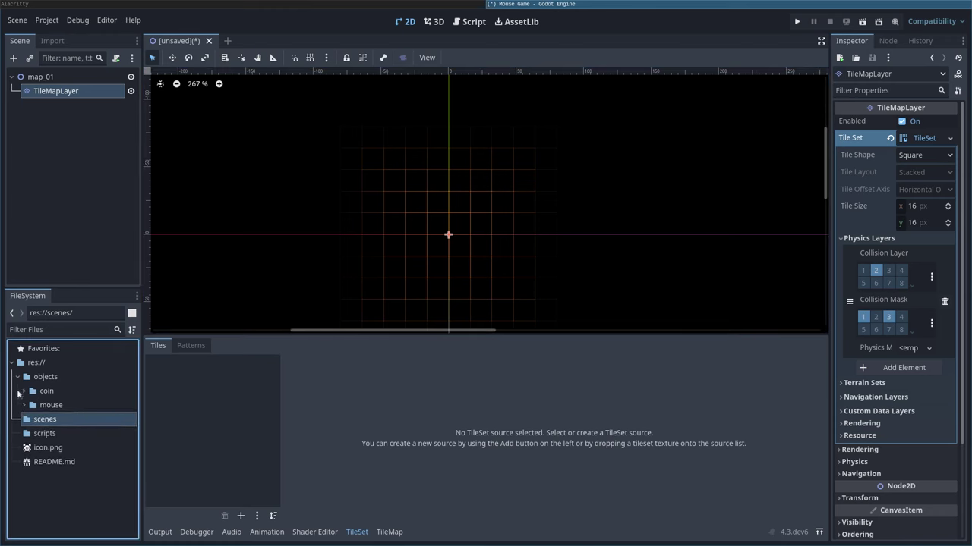
pyautogui.click(23, 405)
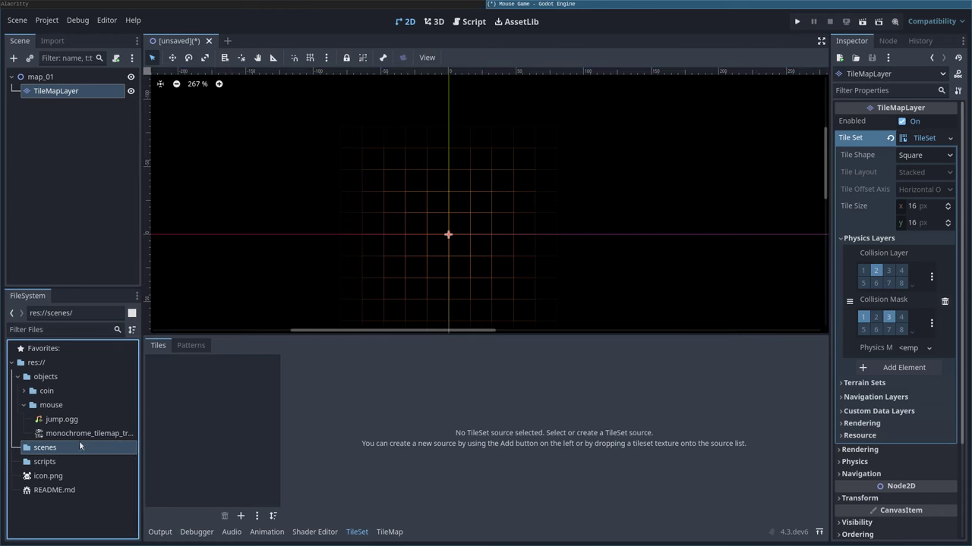
pyautogui.moveTo(67, 438)
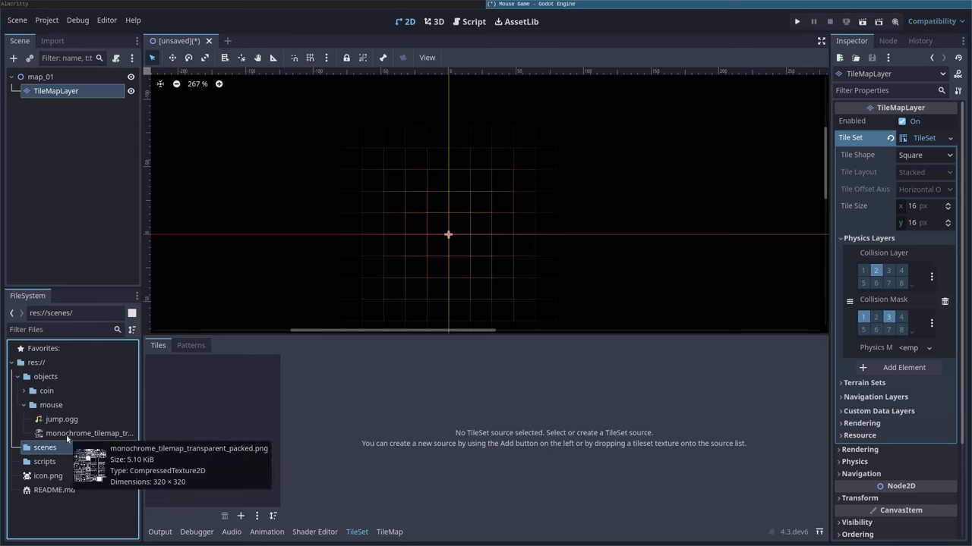
pyautogui.click(63, 433)
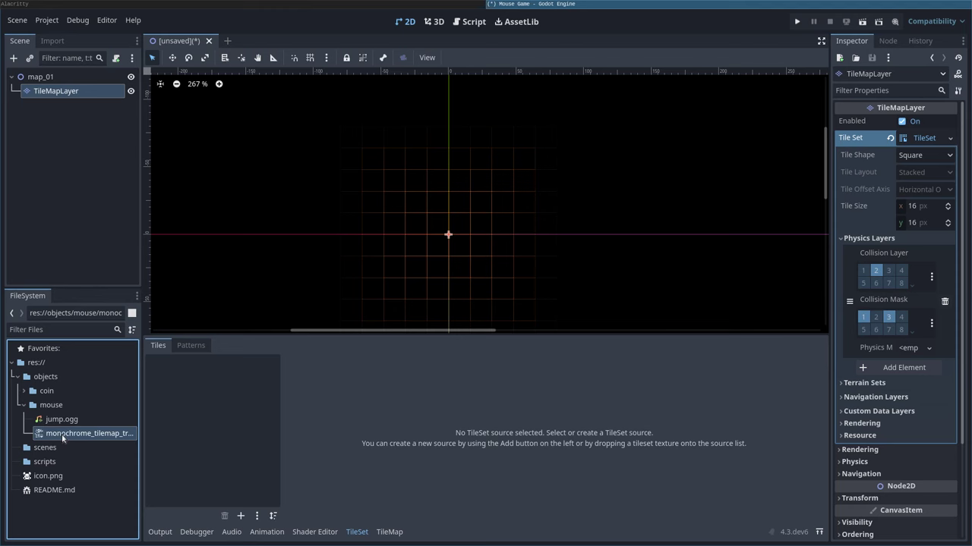
pyautogui.moveTo(63, 437); pyautogui.dragTo(174, 426)
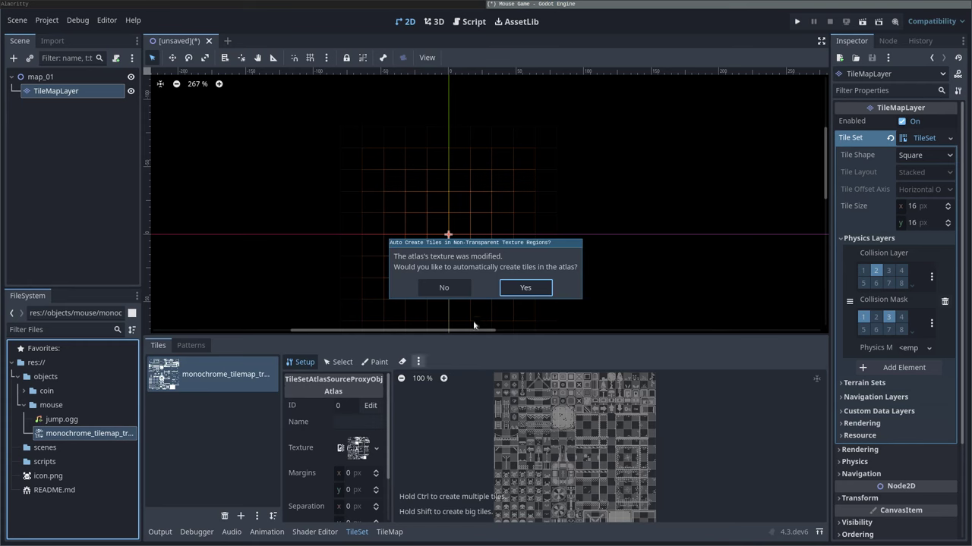
# Step: Auto-create tiles from the monochrome atlas image and inspect the atlas by zooming and panning
pyautogui.click(533, 287)
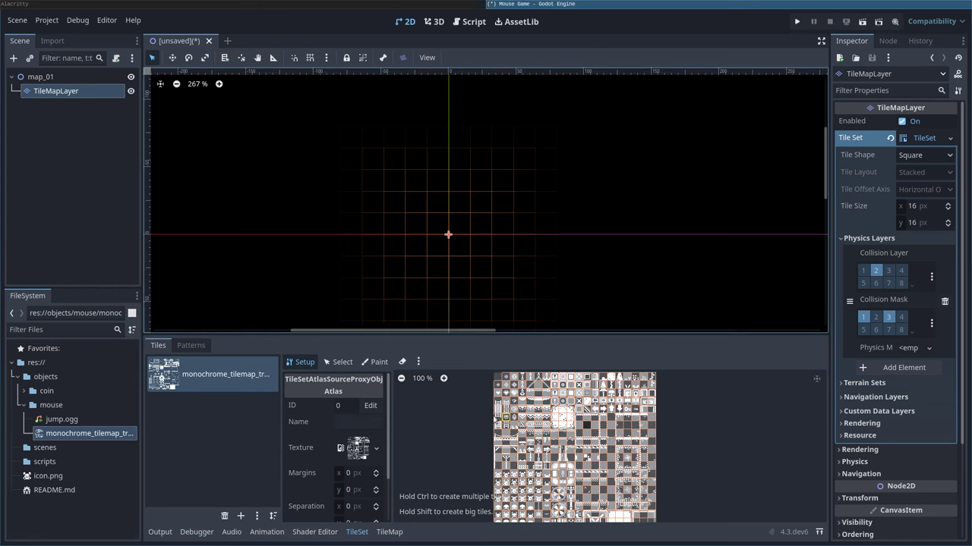
pyautogui.scroll(5, 624, 416)
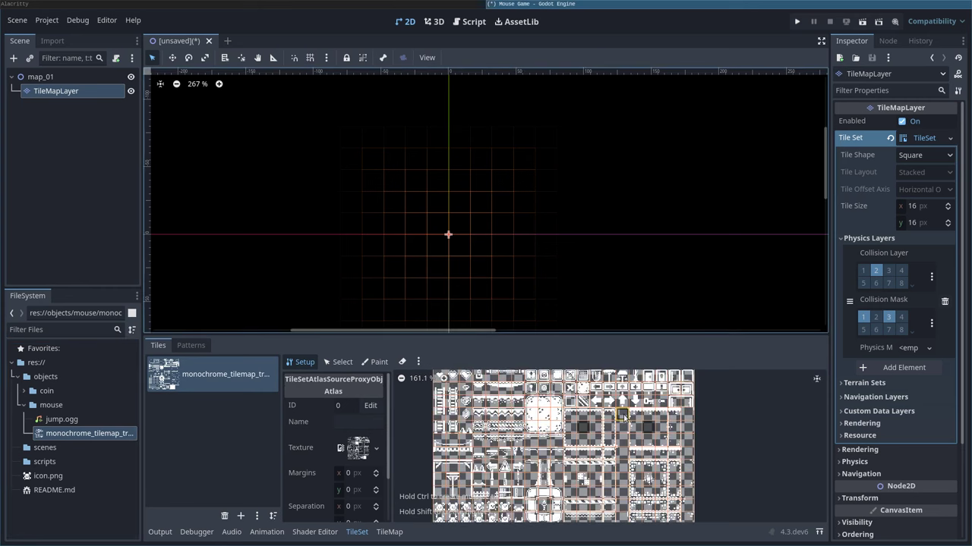
pyautogui.scroll(2, 624, 416)
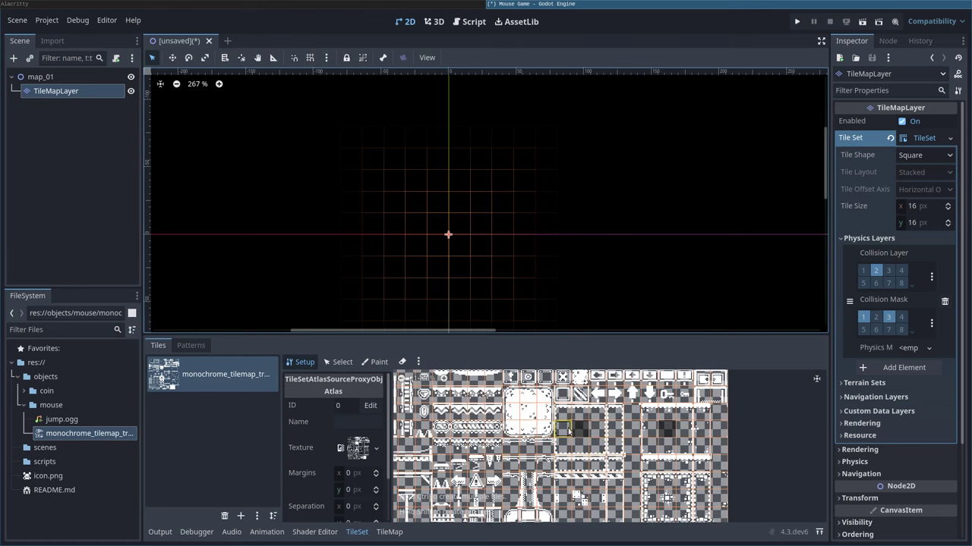
pyautogui.scroll(2, 567, 430)
pyautogui.scroll(-4, 577, 430)
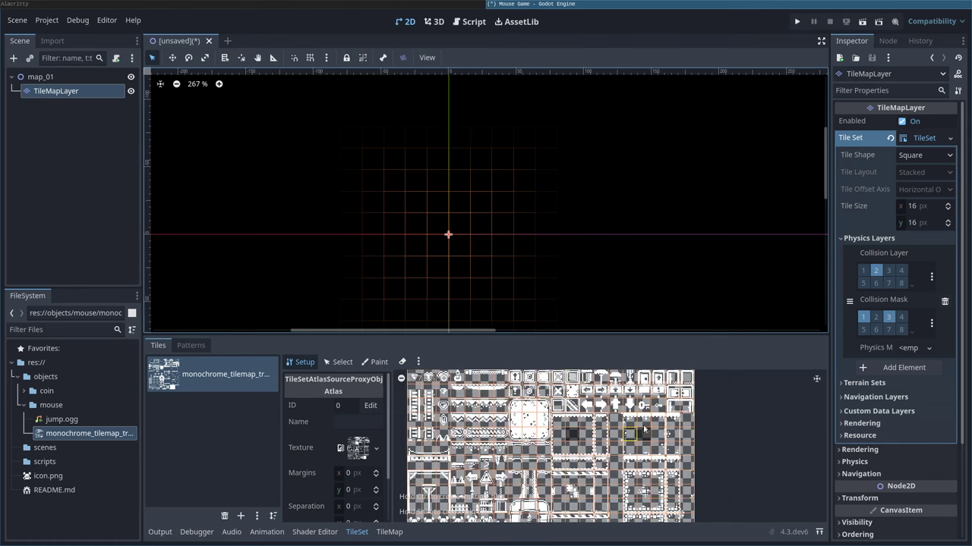
pyautogui.scroll(2, 501, 480)
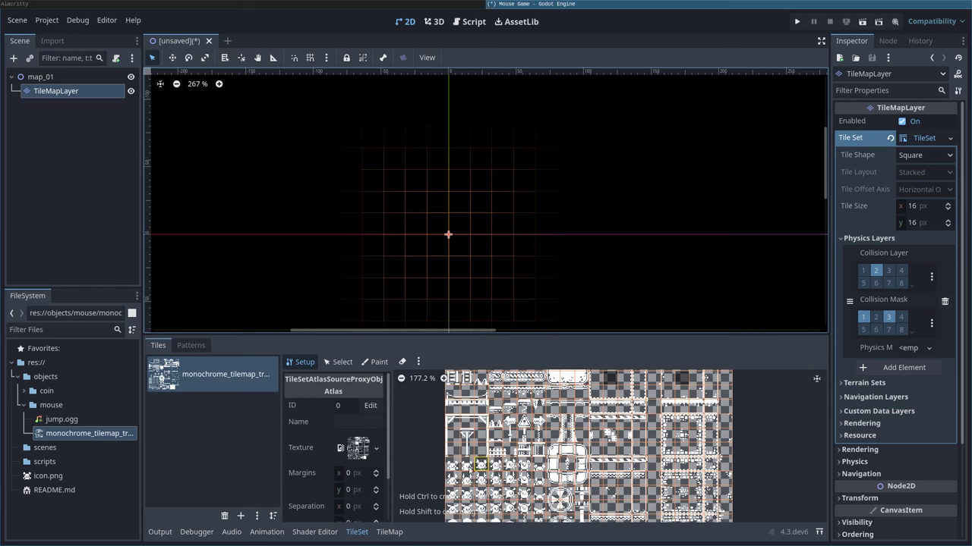
pyautogui.moveTo(668, 402); pyautogui.dragTo(607, 419, button='middle')
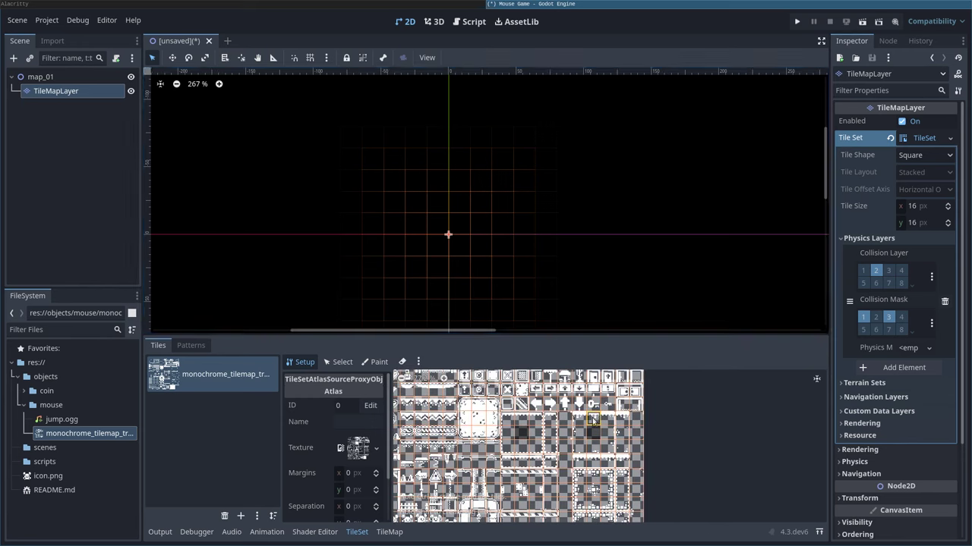
pyautogui.scroll(2, 593, 420)
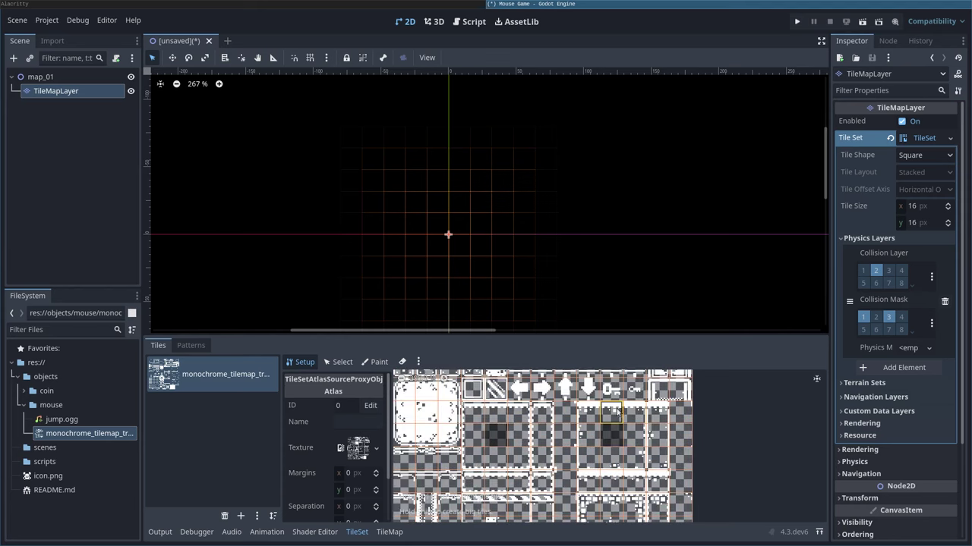
pyautogui.scroll(-2, 295, 448)
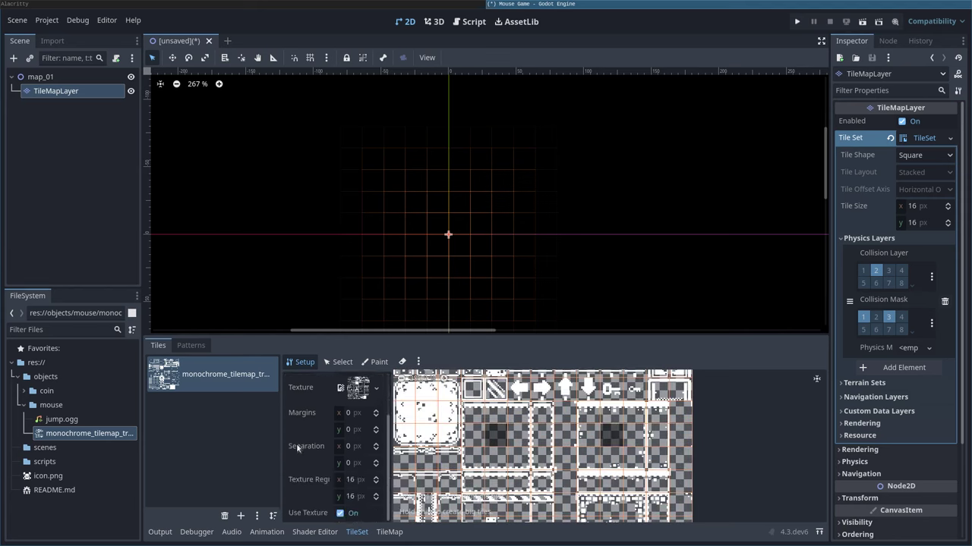
# Step: Select atlas tile (16, 5) and expand its Physics Layer 0 properties
pyautogui.click(338, 362)
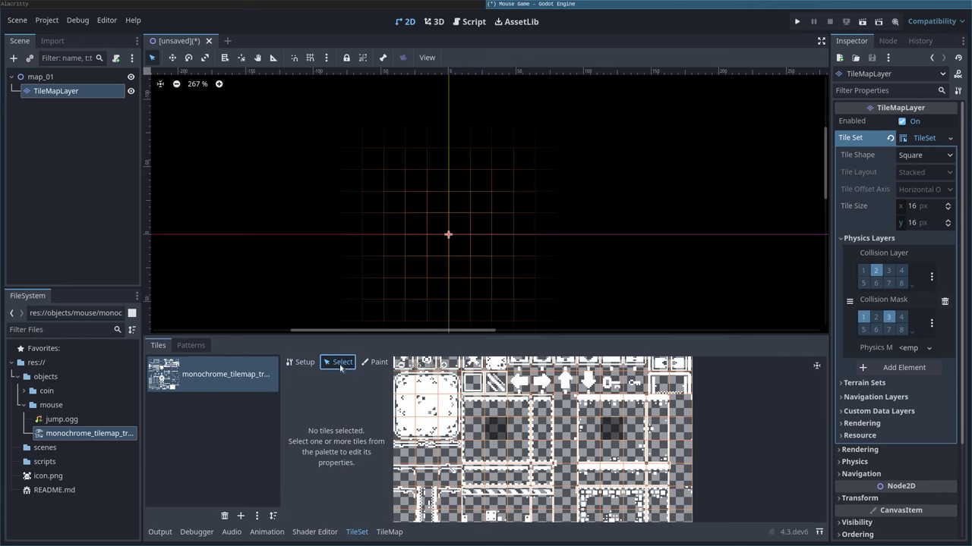
pyautogui.click(611, 407)
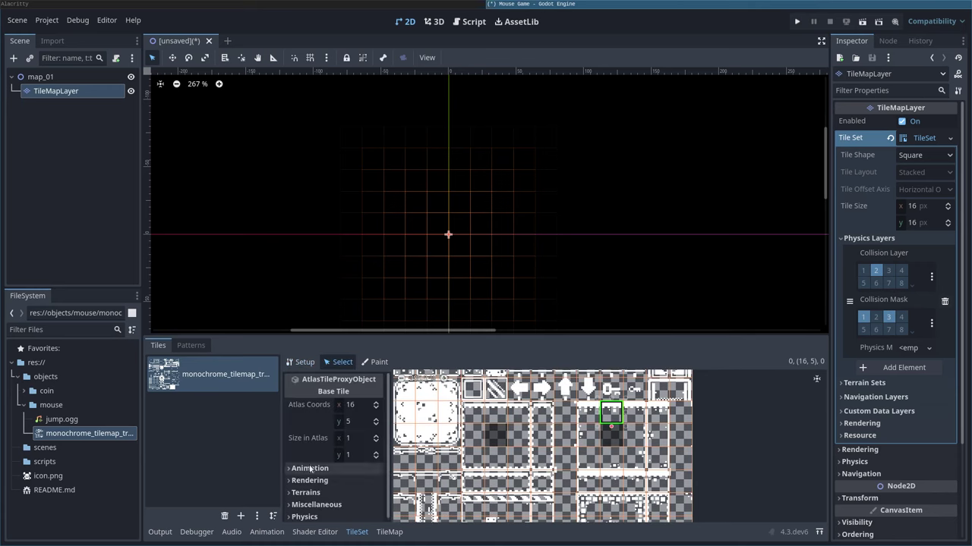
pyautogui.click(306, 514)
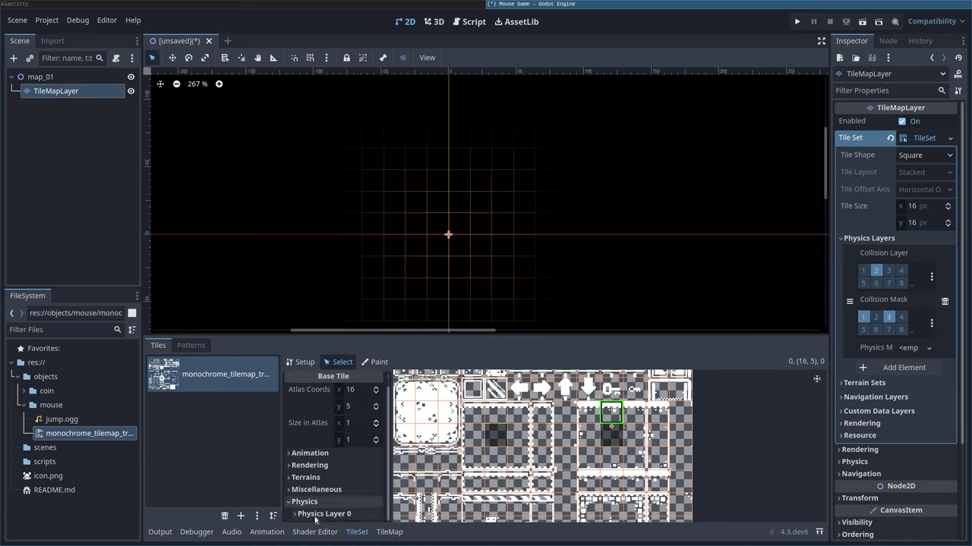
pyautogui.scroll(-6, 337, 495)
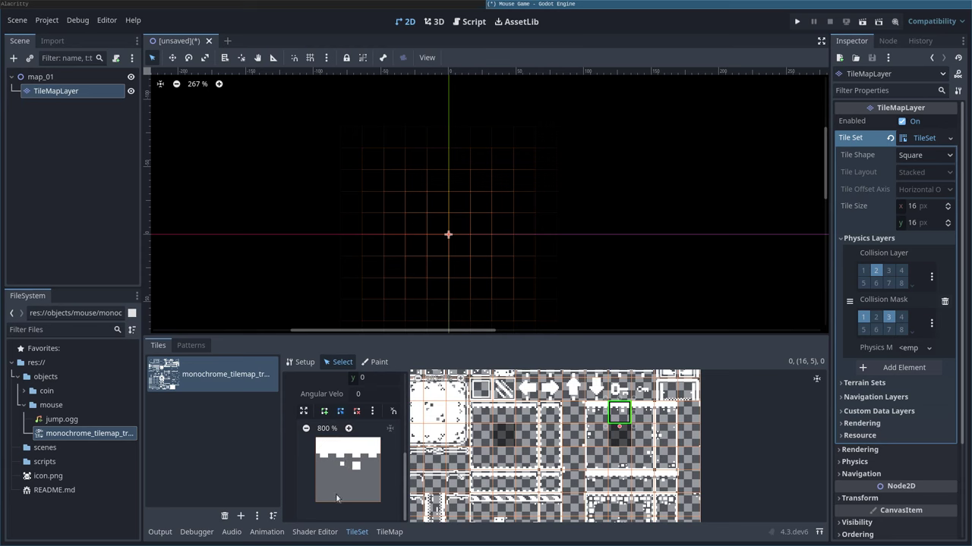
# Step: Turn on Grid Snap and draw a four-point collision polygon over the tile's top strip
pyautogui.click(395, 412)
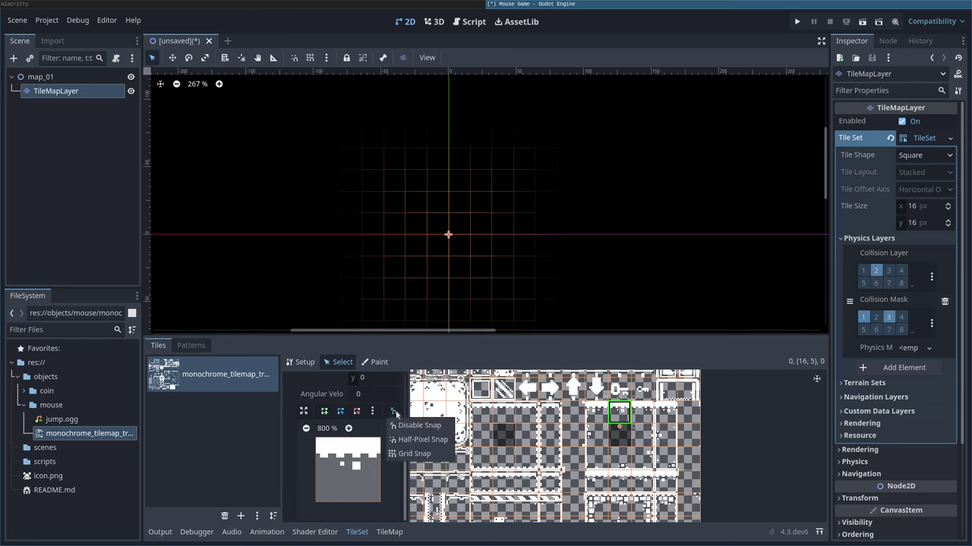
pyautogui.click(414, 454)
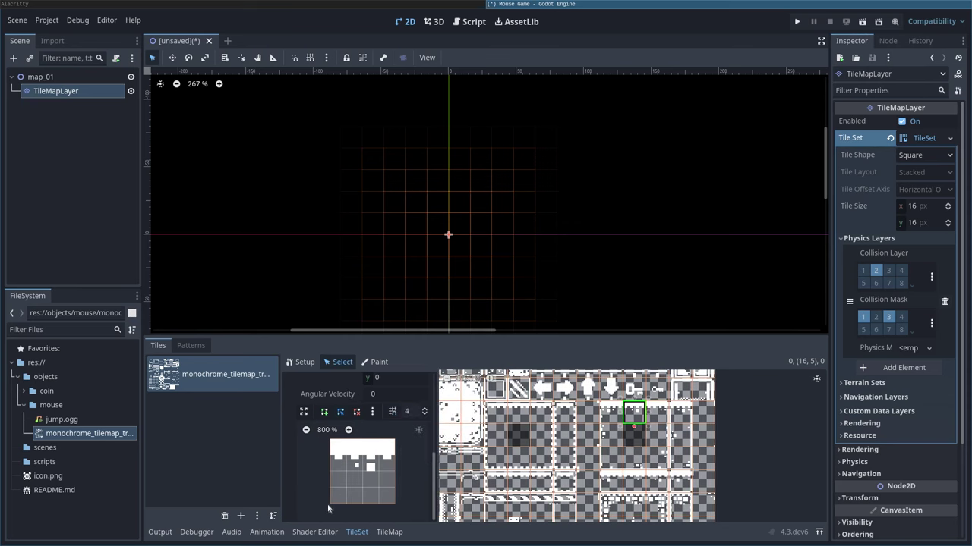
pyautogui.click(325, 412)
pyautogui.click(329, 440)
pyautogui.click(394, 439)
pyautogui.click(395, 455)
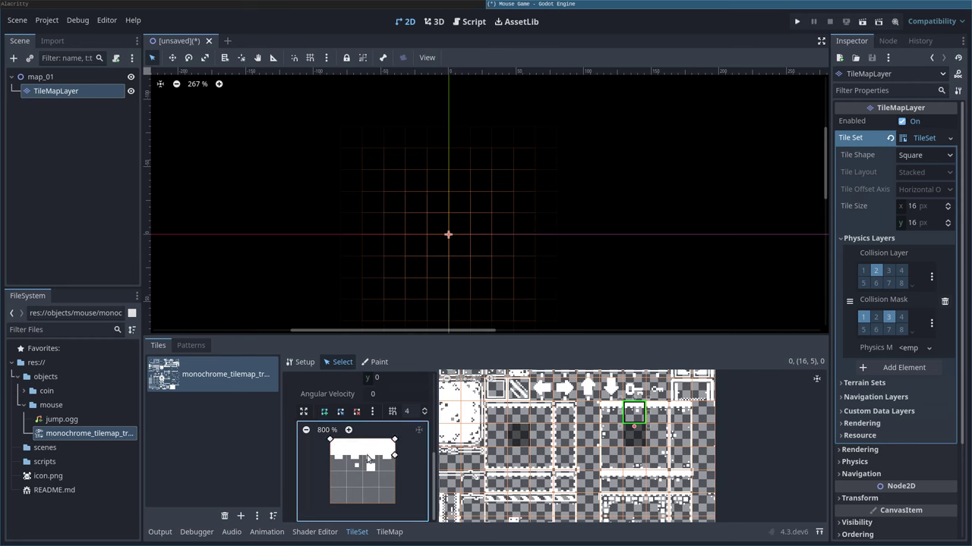
pyautogui.click(329, 455)
pyautogui.click(330, 441)
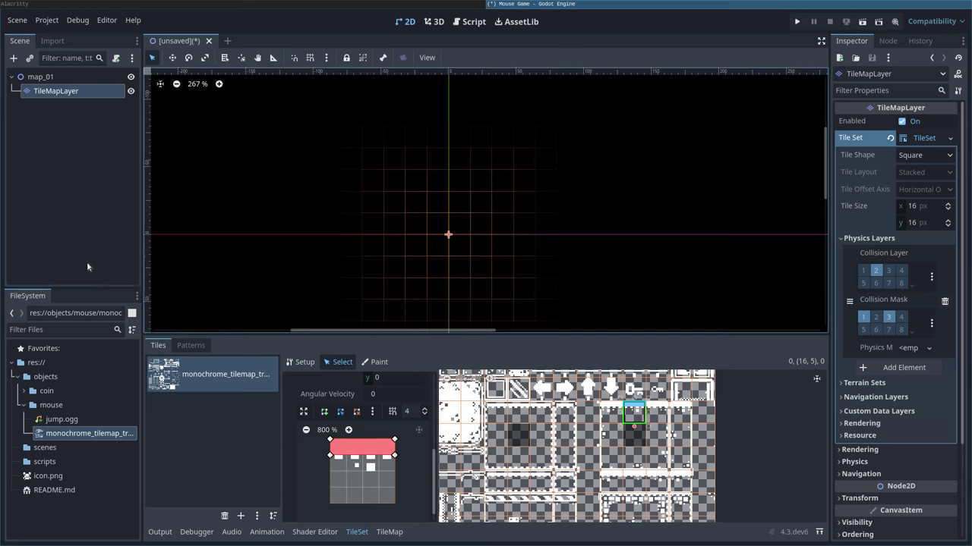
pyautogui.click(76, 236)
# Step: Save the scene as map_01.tscn in the res://scenes folder
pyautogui.hotkey('ctrl', 's')
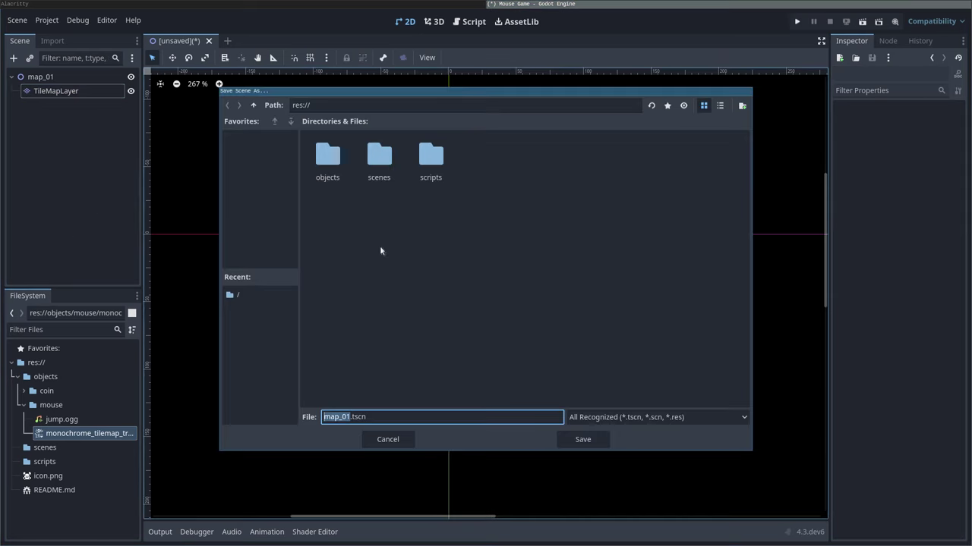
pyautogui.doubleClick(378, 161)
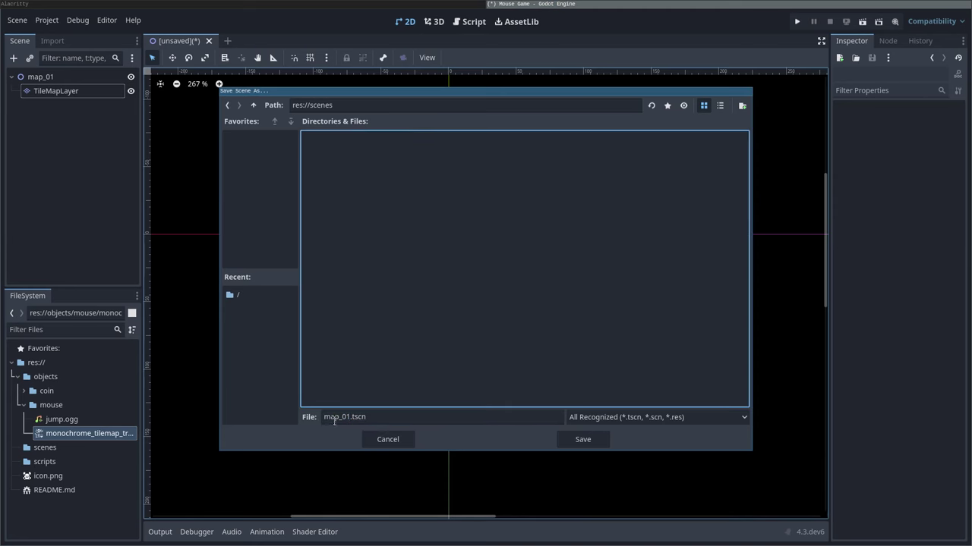
pyautogui.click(592, 441)
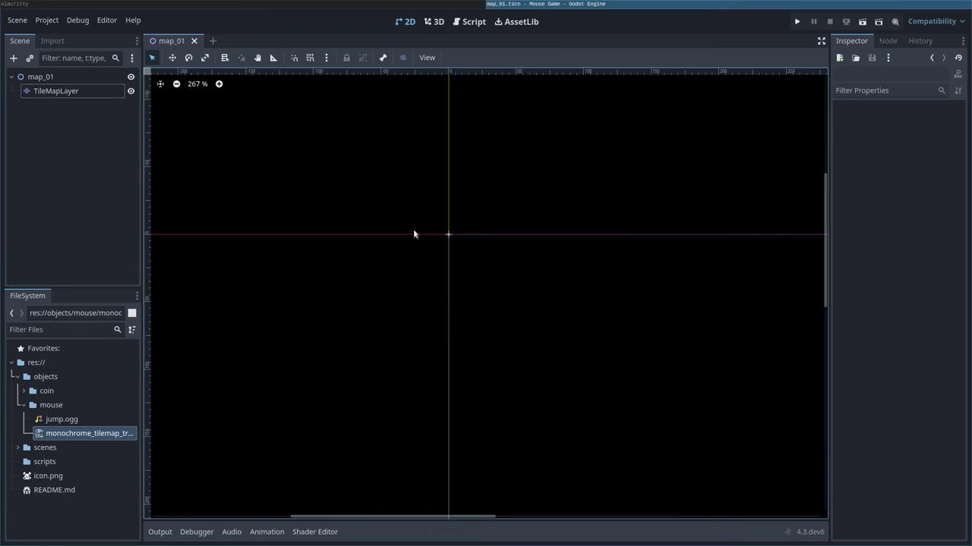
# Step: Paint a row of the collision platform tile across the map centre on TileMapLayer
pyautogui.click(56, 92)
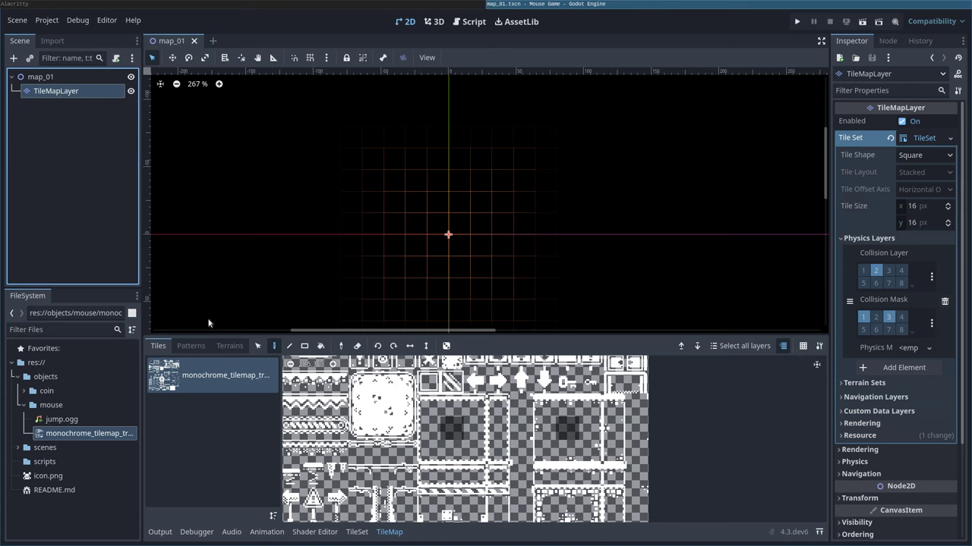
pyautogui.click(336, 382)
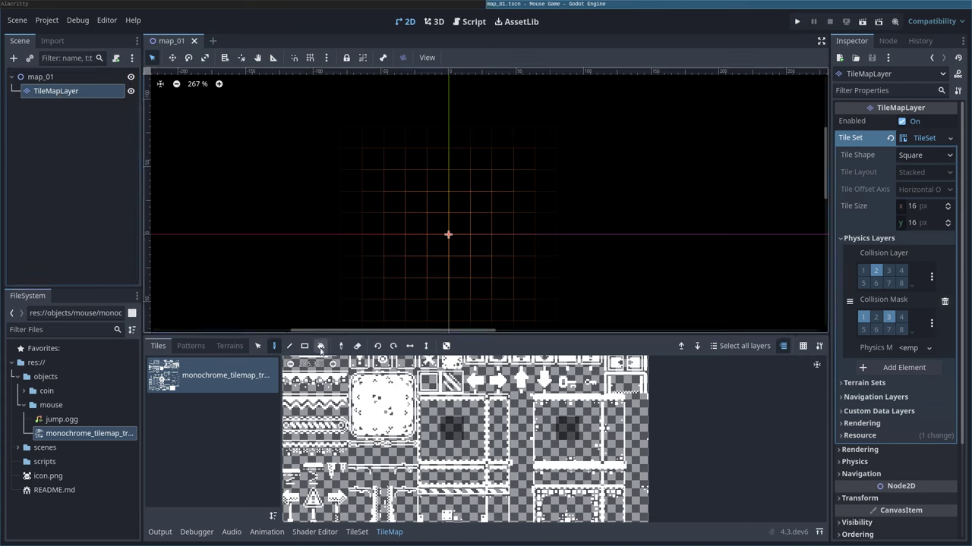
pyautogui.click(569, 408)
pyautogui.moveTo(319, 245); pyautogui.dragTo(572, 251)
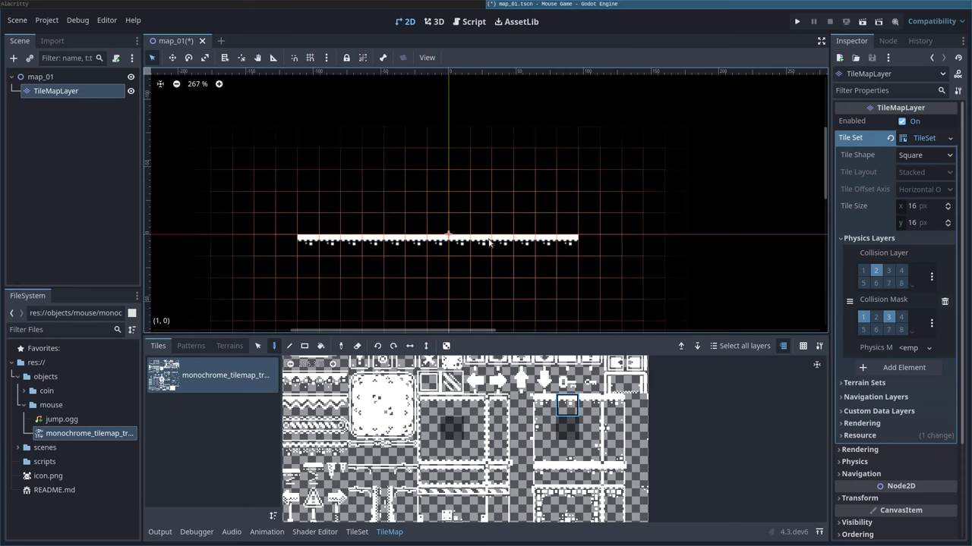
pyautogui.scroll(3, 471, 251)
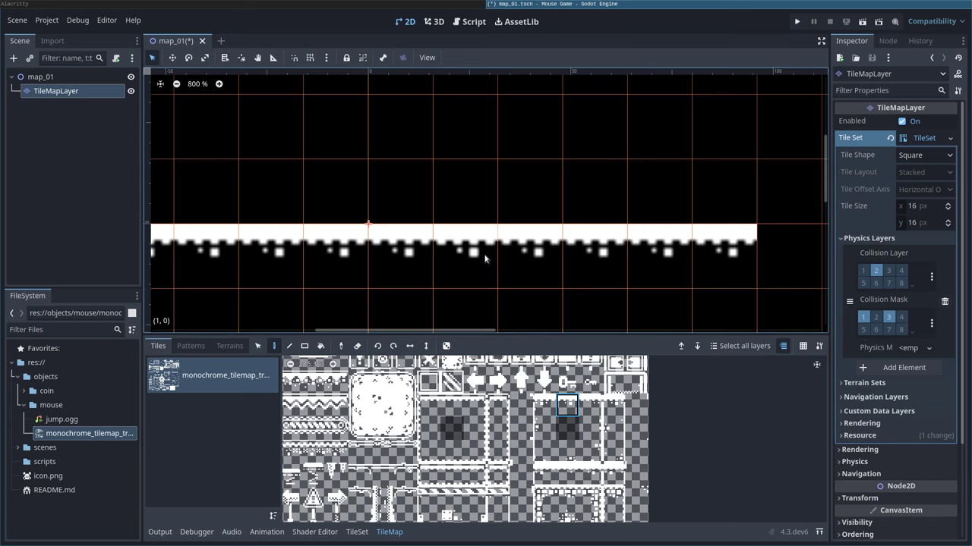
pyautogui.scroll(-4, 490, 262)
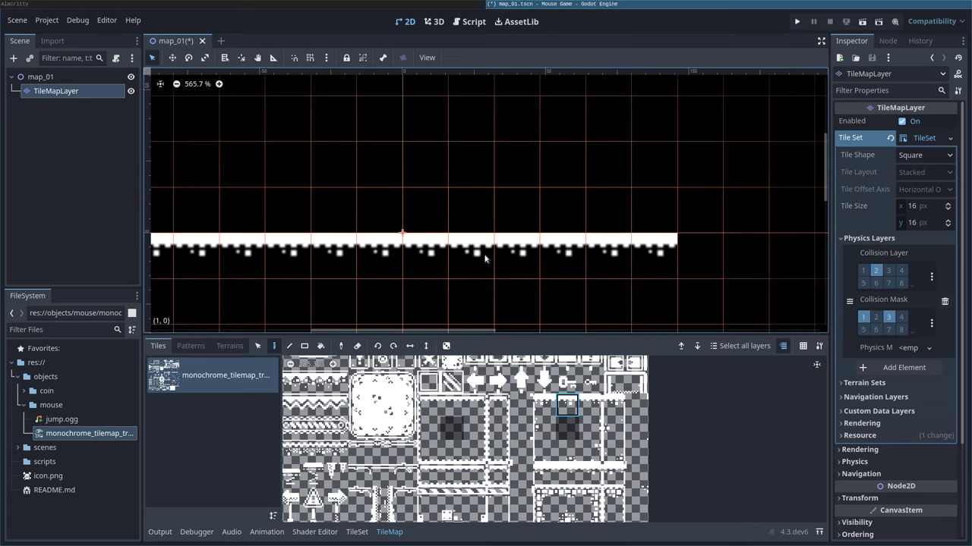
# Step: Set Rendering > Textures Default Texture Filter to Nearest in Project Settings, then close them
pyautogui.click(42, 21)
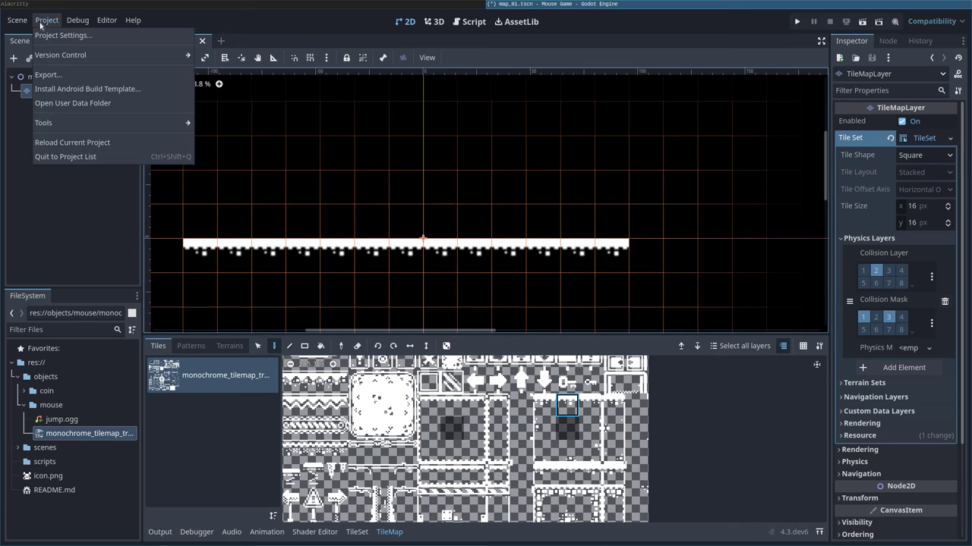
pyautogui.click(45, 35)
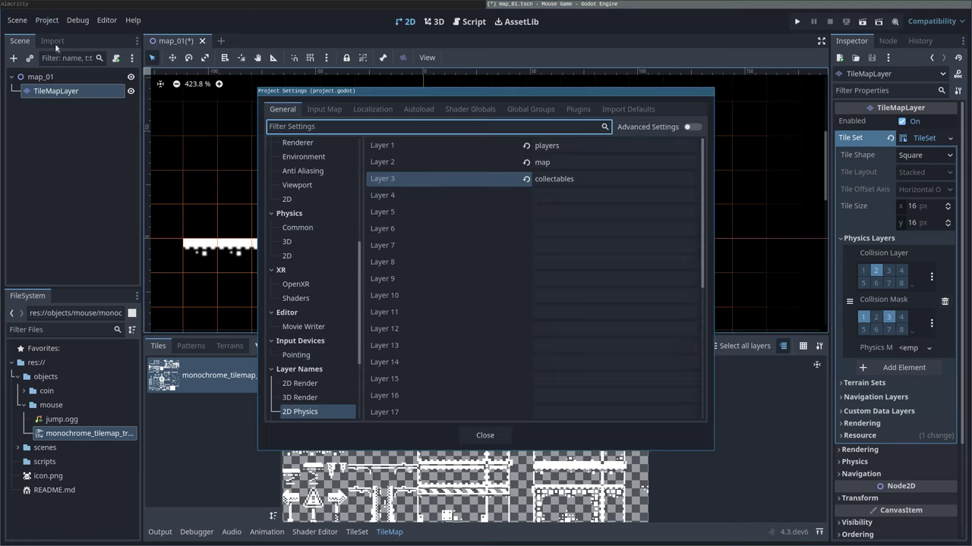
pyautogui.scroll(-3, 290, 258)
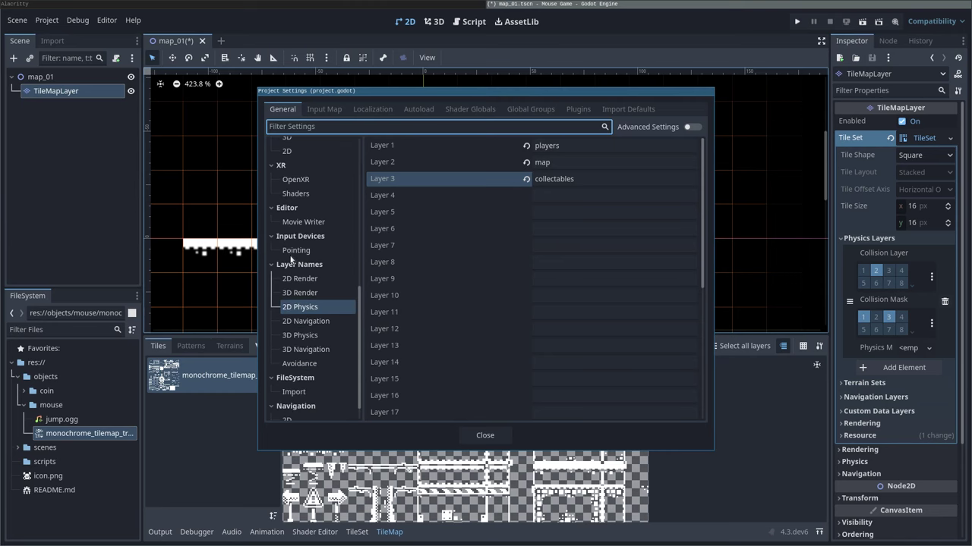
pyautogui.scroll(3, 290, 258)
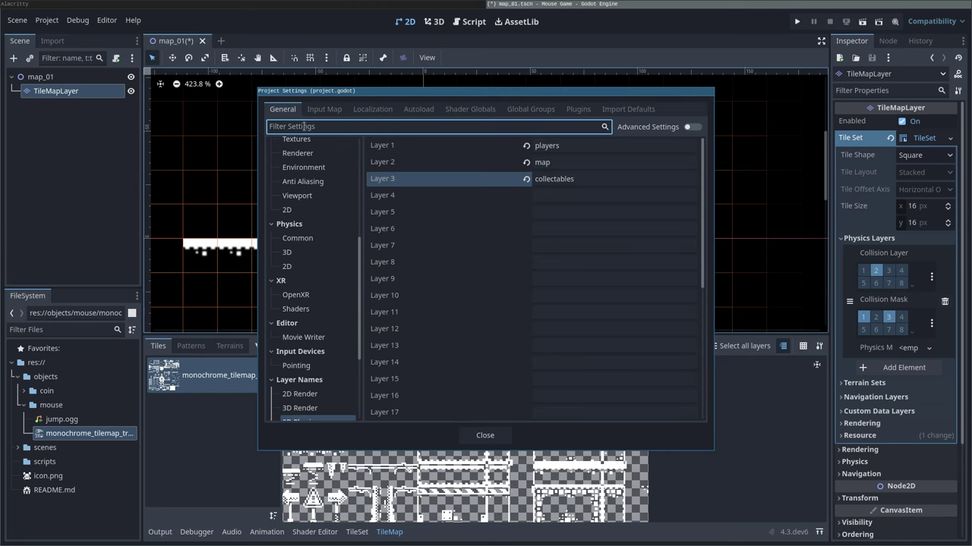
pyautogui.write('text')
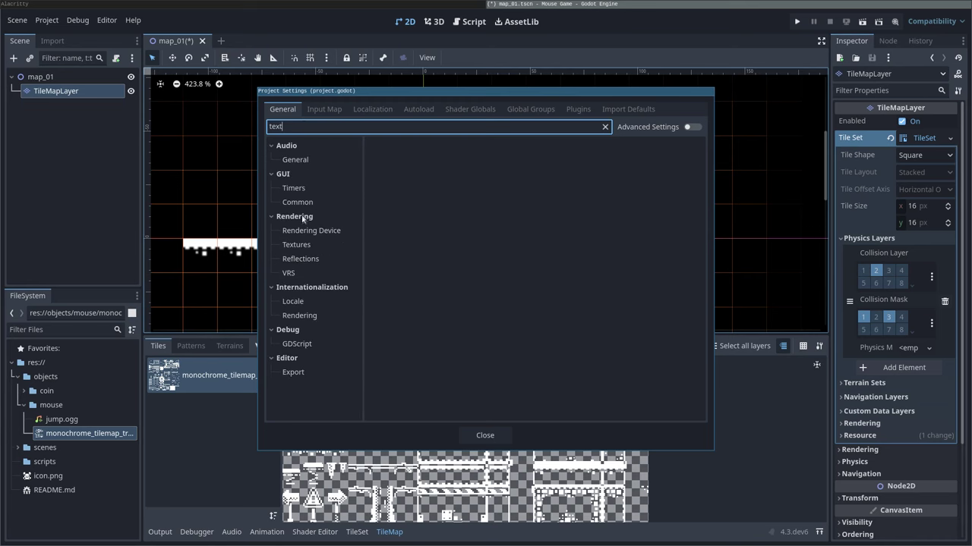
pyautogui.click(299, 247)
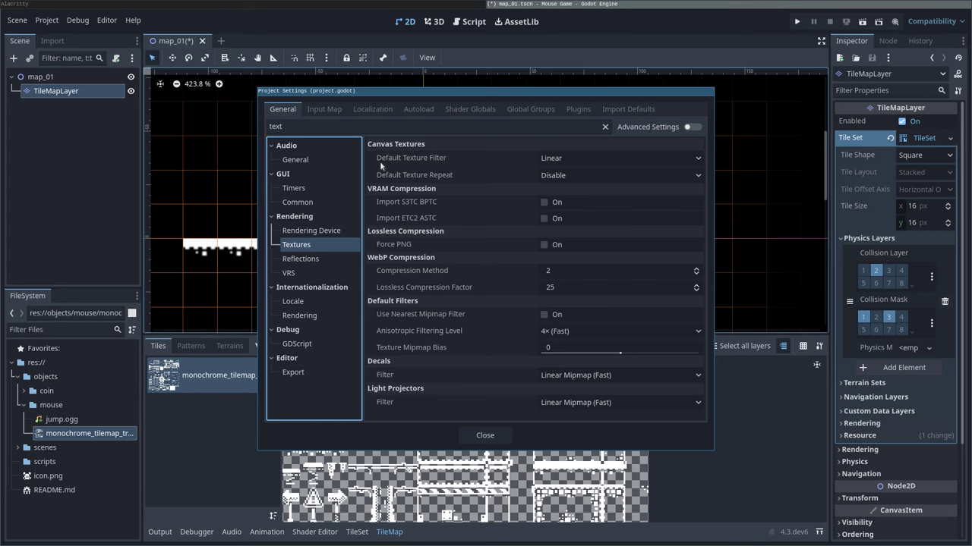
pyautogui.click(598, 161)
pyautogui.click(578, 174)
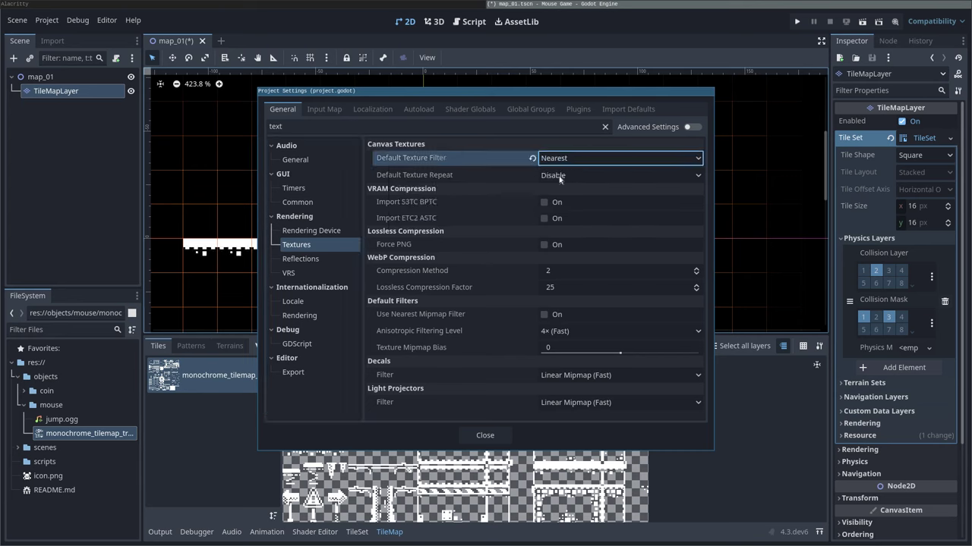
pyautogui.click(482, 435)
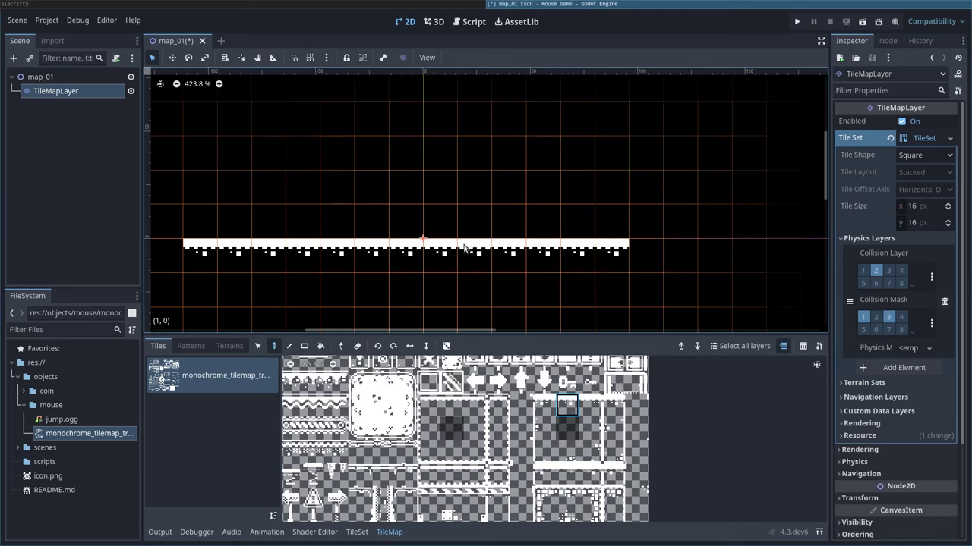
# Step: Shift the map view so the strip sits higher and run the project with F5
pyautogui.scroll(2, 490, 263)
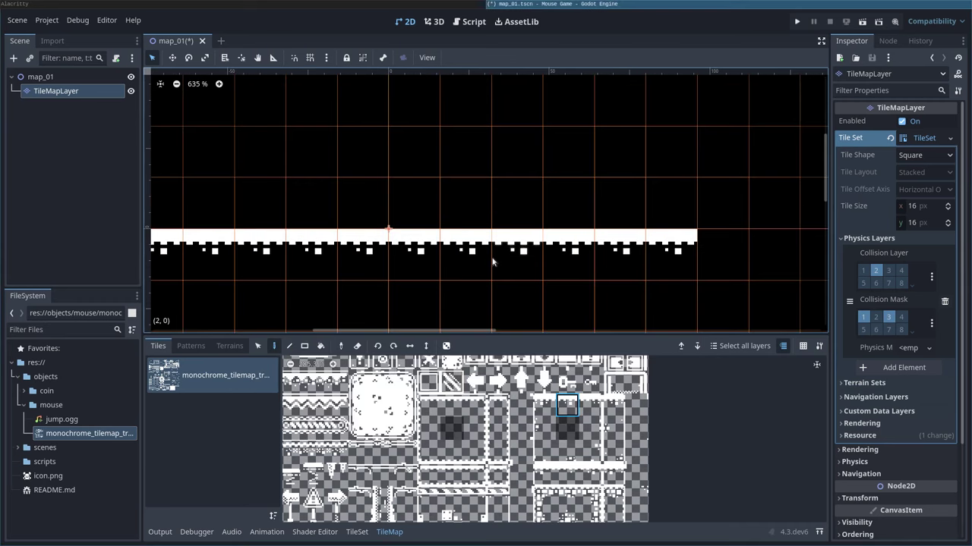
pyautogui.scroll(-5, 326, 243)
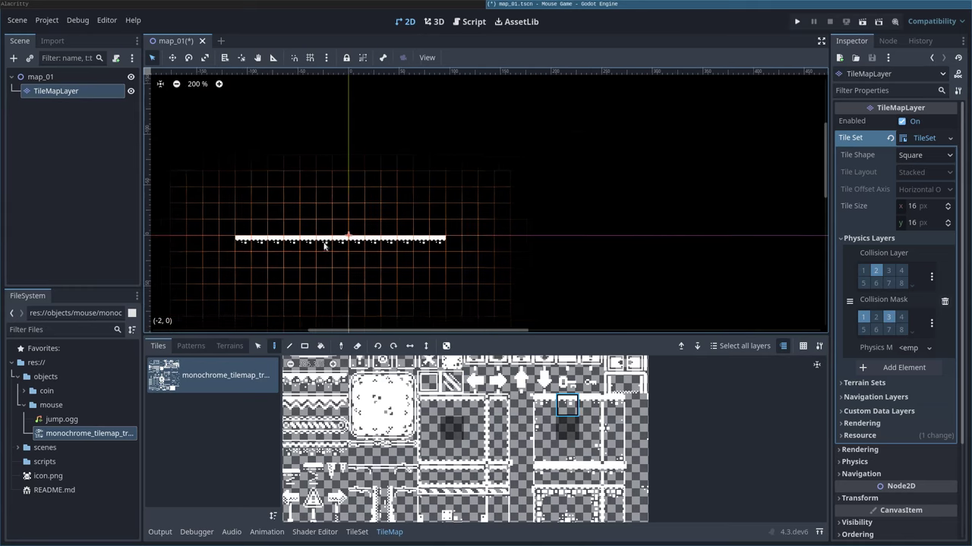
pyautogui.moveTo(324, 246); pyautogui.dragTo(519, 186, button='middle')
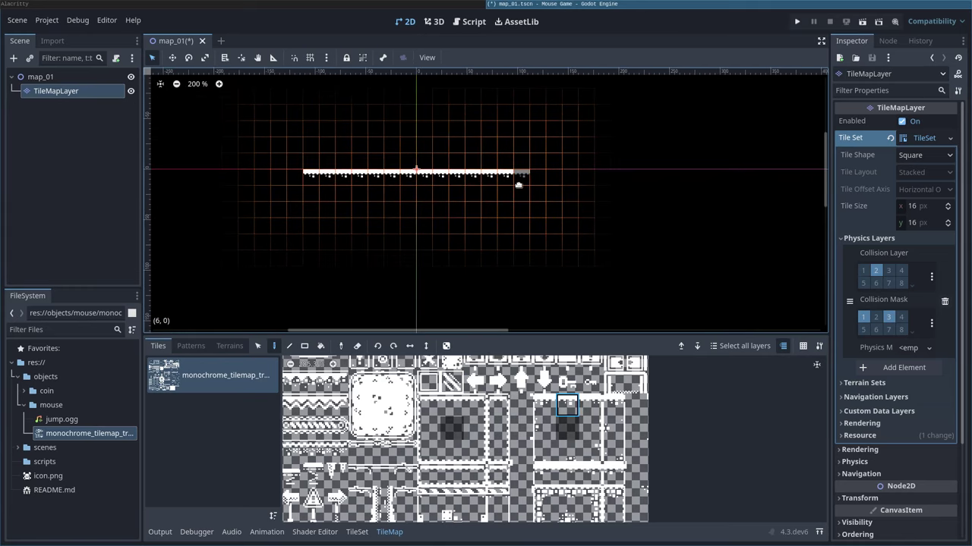
pyautogui.press('F5')
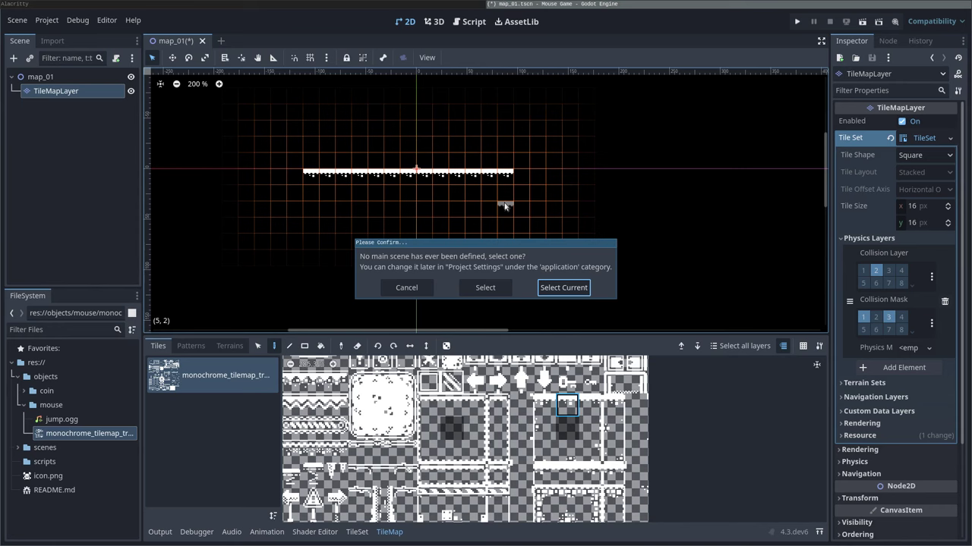
# Step: Make map_01 the main scene, let the game run, stop it, and reframe the viewport
pyautogui.click(569, 288)
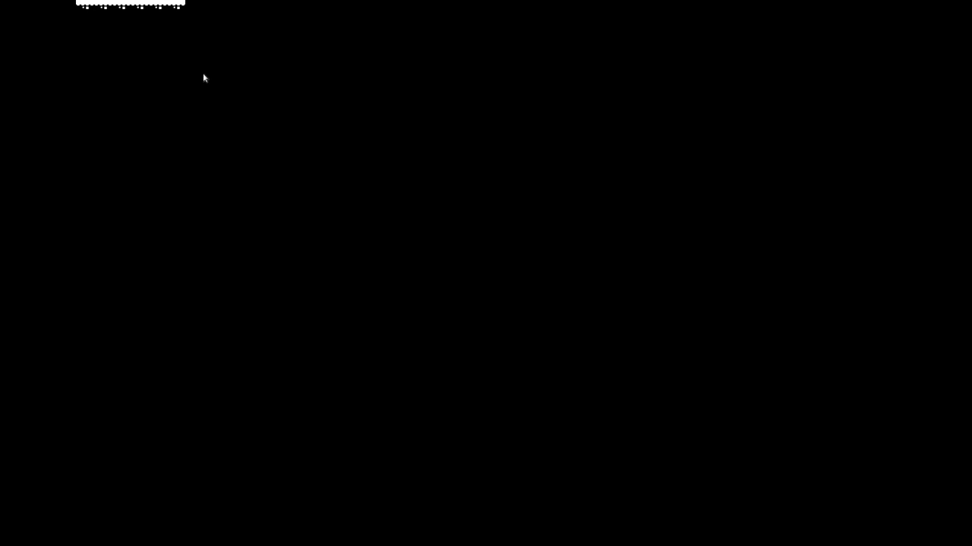
pyautogui.press('F8')
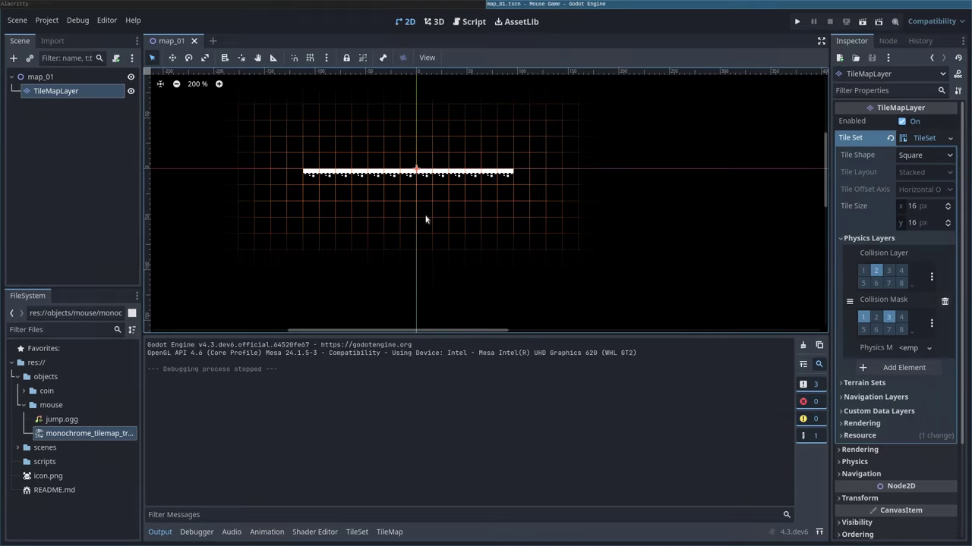
pyautogui.moveTo(414, 199); pyautogui.dragTo(494, 251, button='middle')
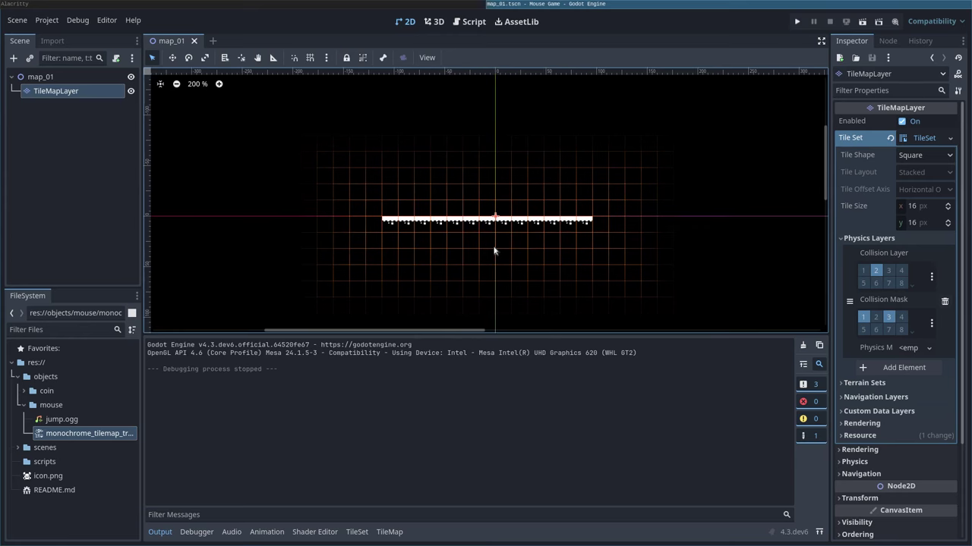
pyautogui.scroll(-4, 520, 239)
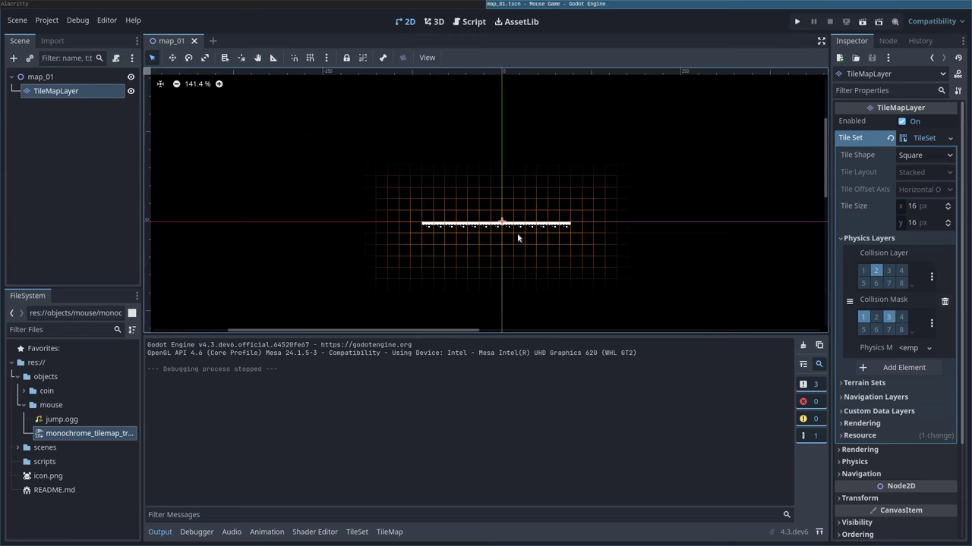
pyautogui.scroll(4, 545, 240)
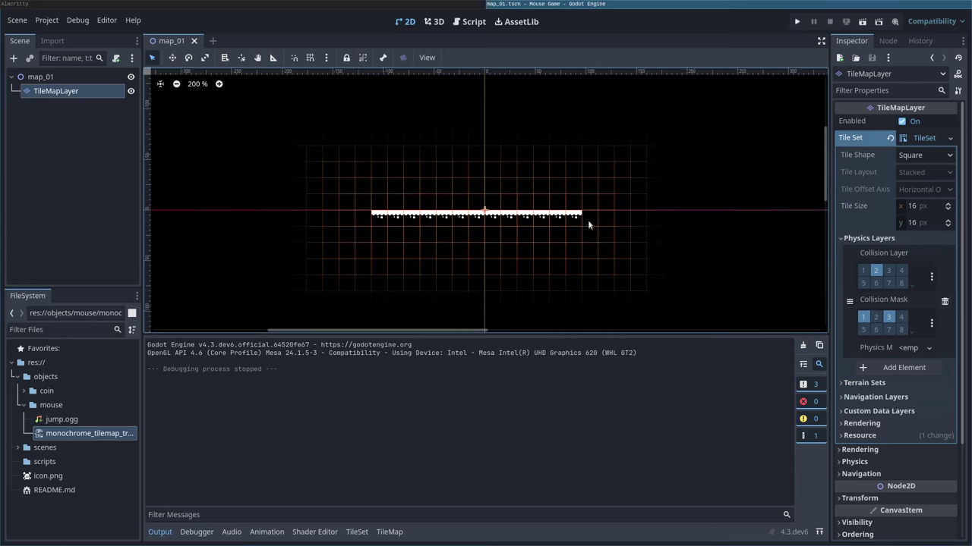
pyautogui.moveTo(625, 266); pyautogui.dragTo(488, 130, button='middle')
pyautogui.scroll(-6, 507, 167)
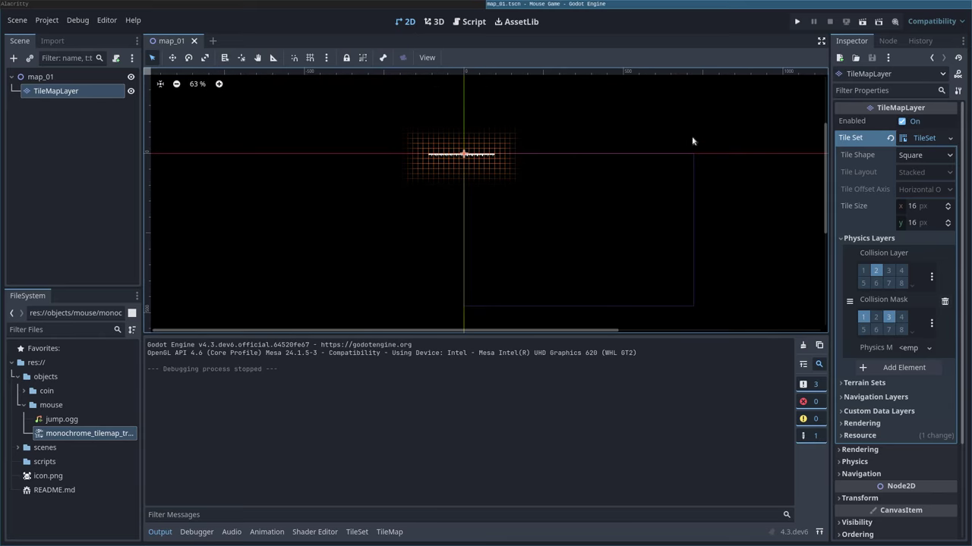
# Step: Add a Camera2D node as a child of the map_01 root
pyautogui.moveTo(539, 197)
pyautogui.mouseDown(button='middle')
pyautogui.moveTo(553, 212)
pyautogui.moveTo(542, 200)
pyautogui.mouseUp(button='middle')
pyautogui.click(42, 76)
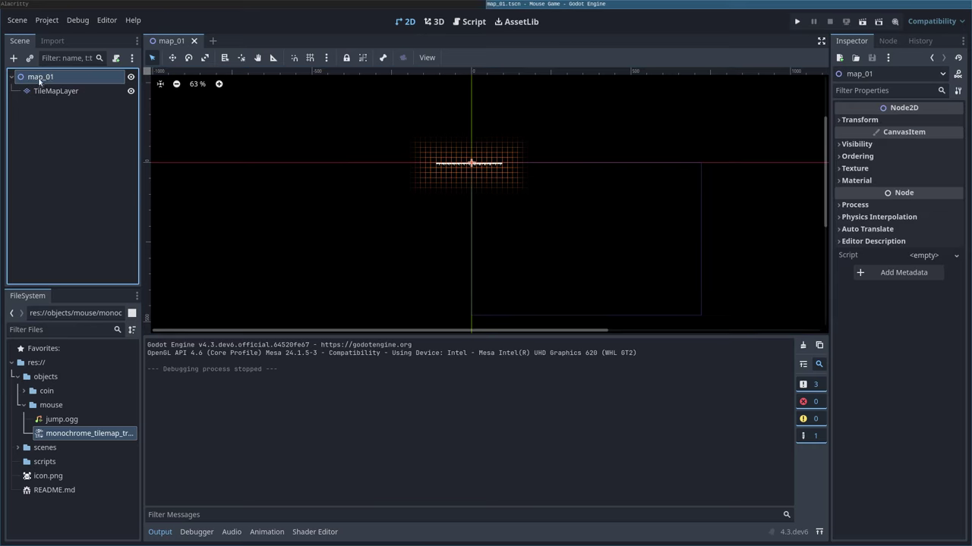
pyautogui.rightClick(47, 79)
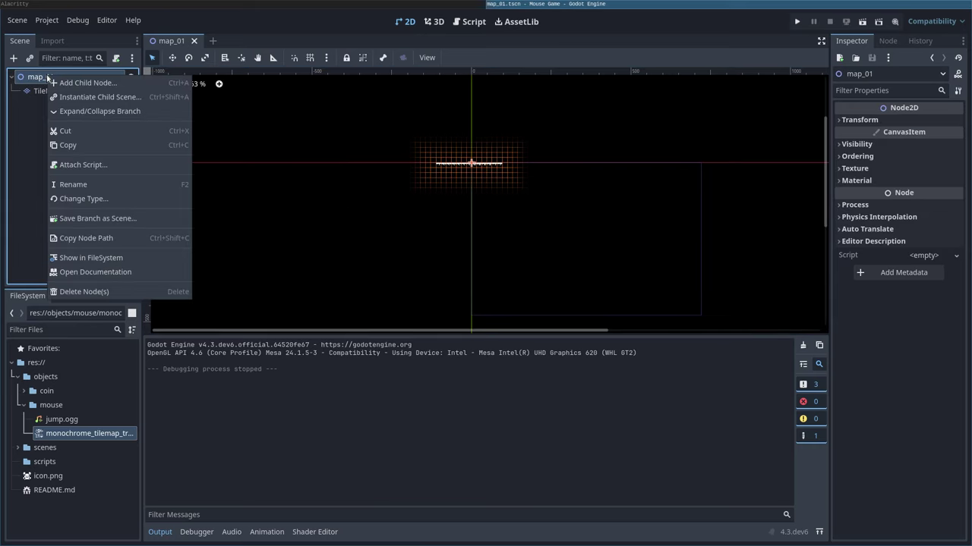
pyautogui.click(84, 83)
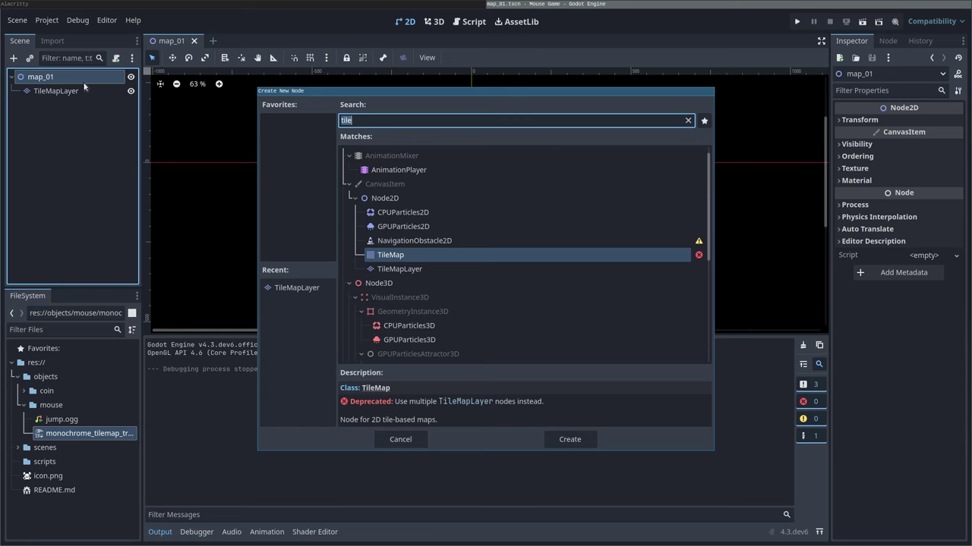
pyautogui.write('camera')
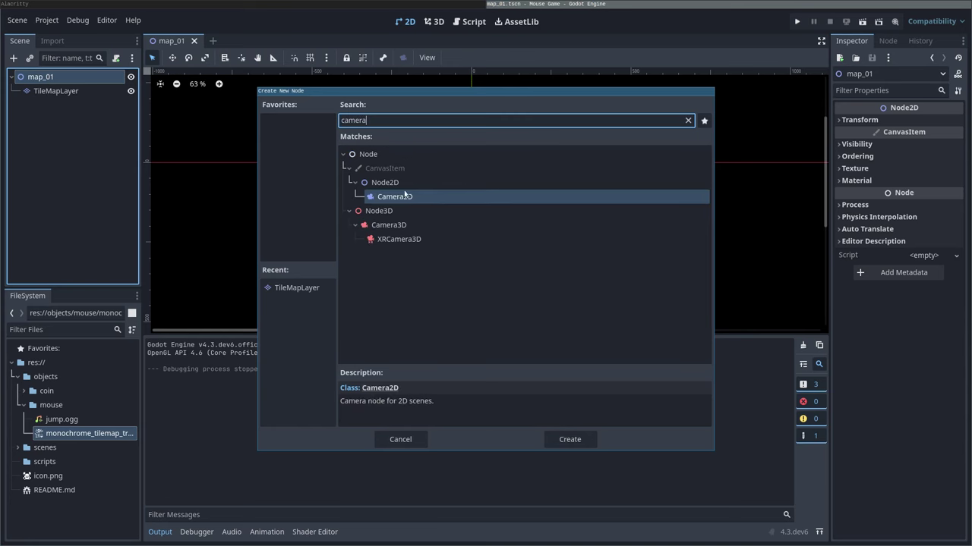
pyautogui.click(403, 199)
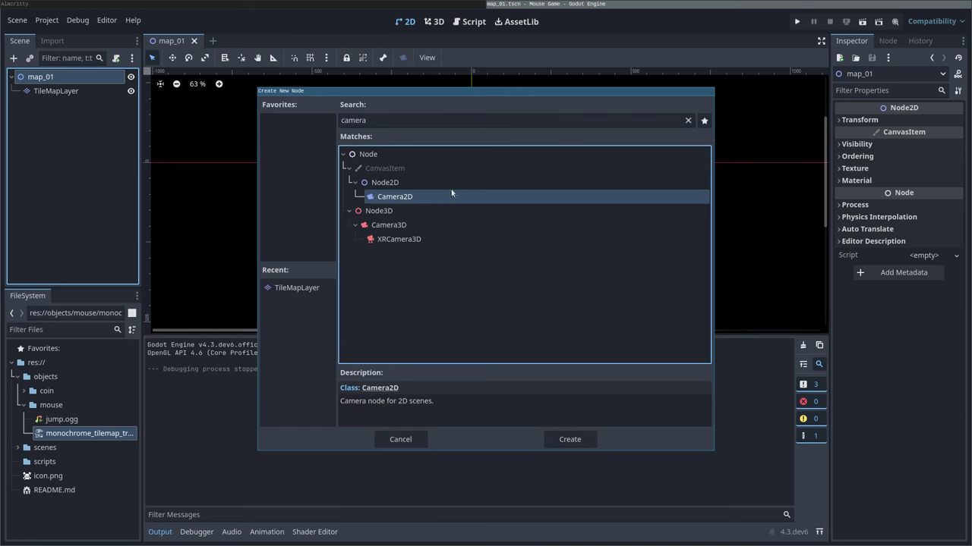
pyautogui.click(569, 438)
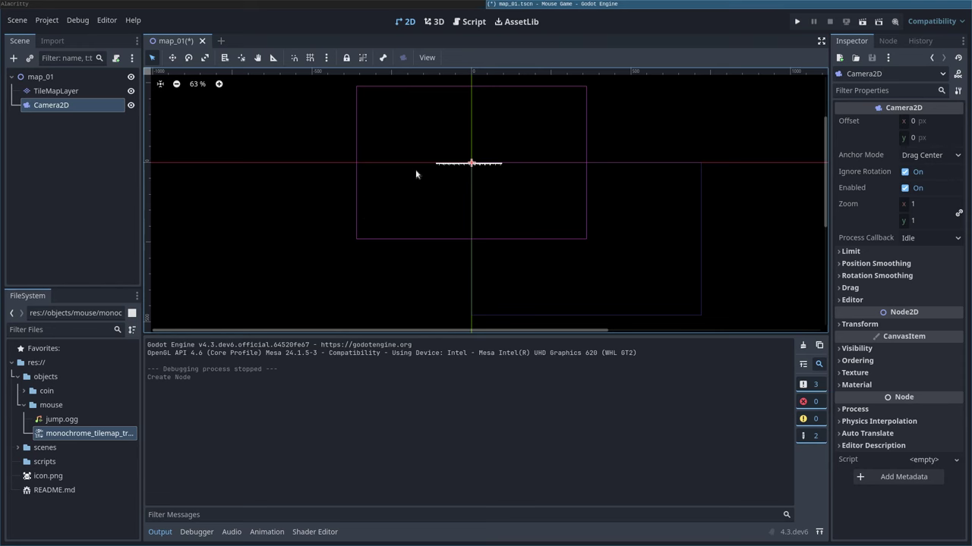
# Step: Set the Camera2D zoom to 2, test-run the game, and move the camera up above the strip
pyautogui.click(926, 205)
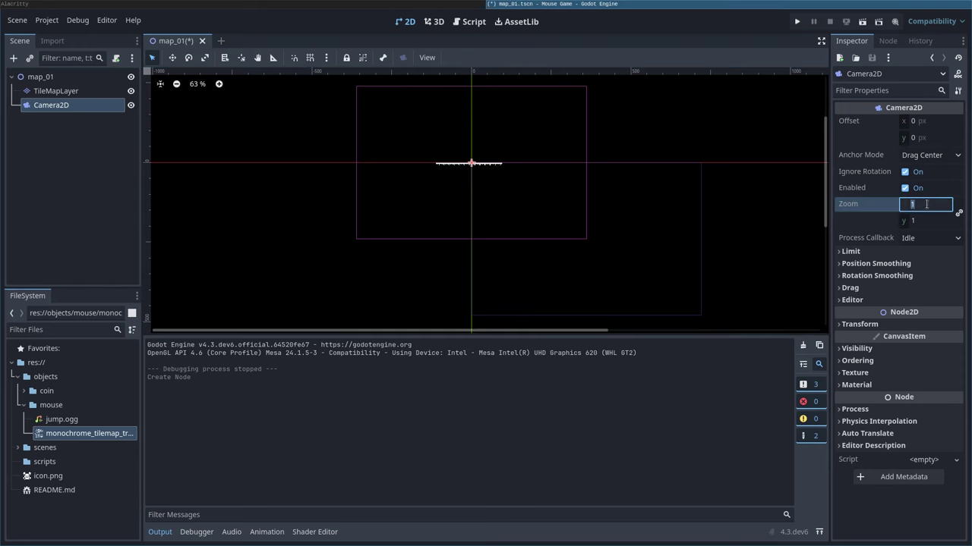
pyautogui.write('2')
pyautogui.press('Return')
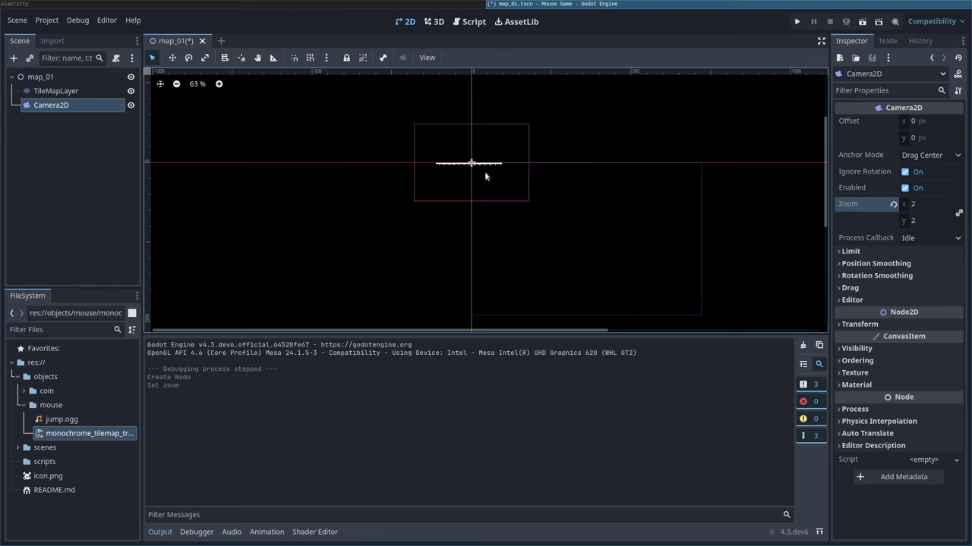
pyautogui.press('F5')
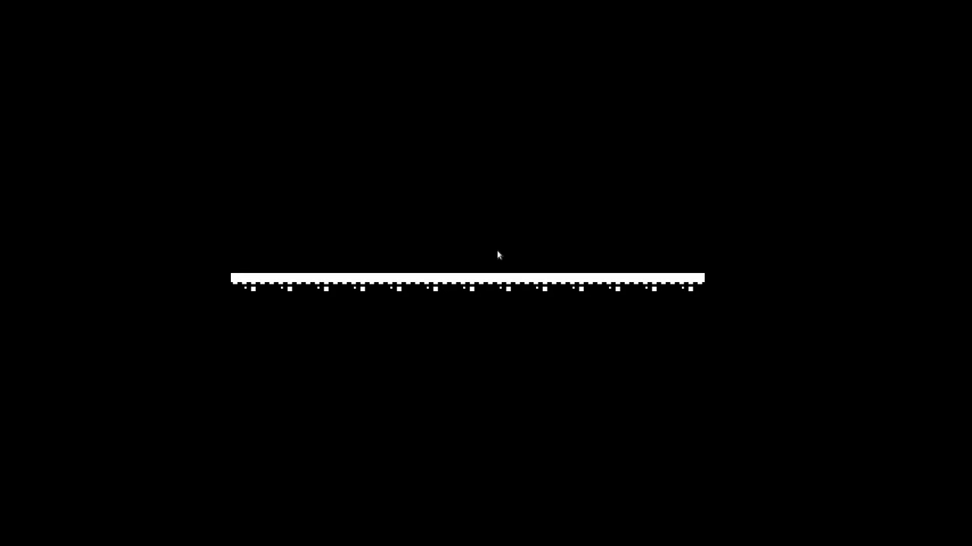
pyautogui.press('F8')
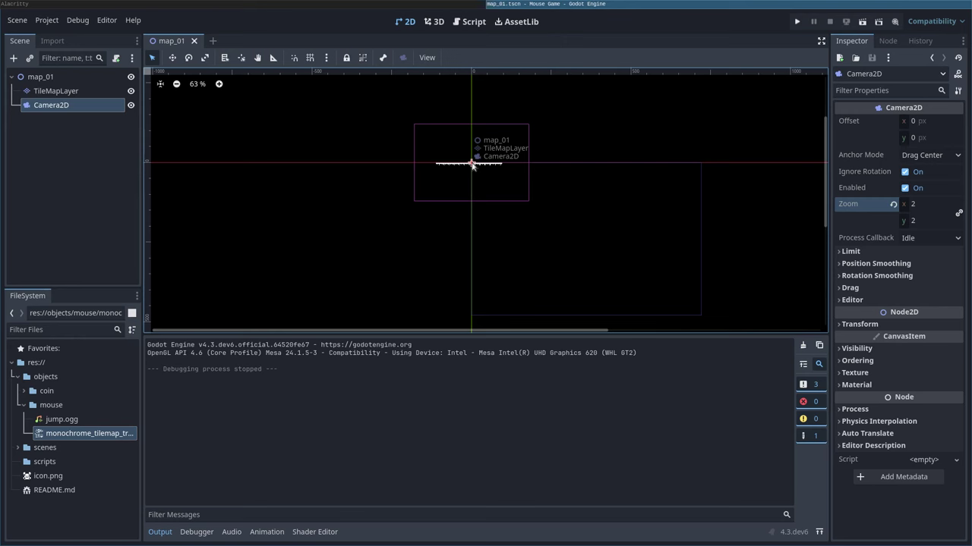
pyautogui.moveTo(472, 164); pyautogui.dragTo(470, 132)
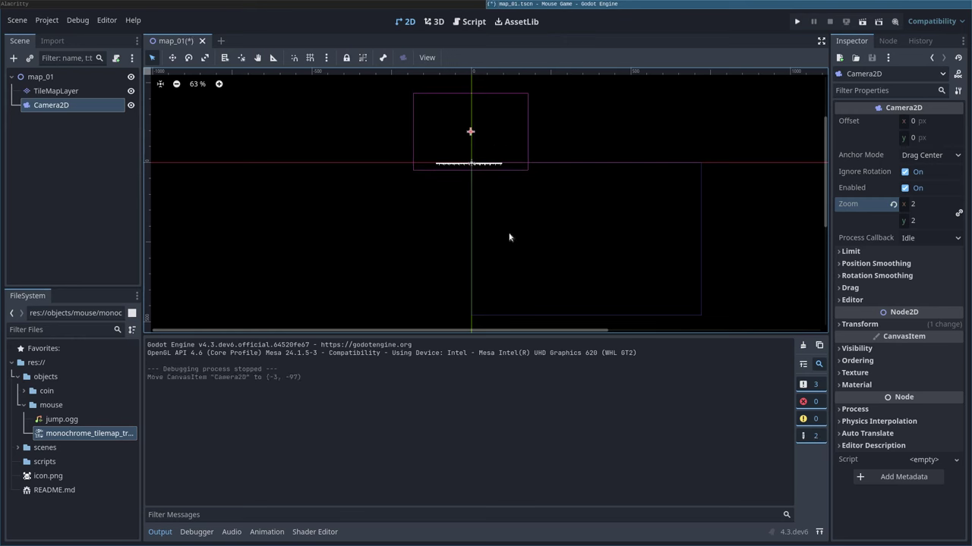
pyautogui.click(54, 91)
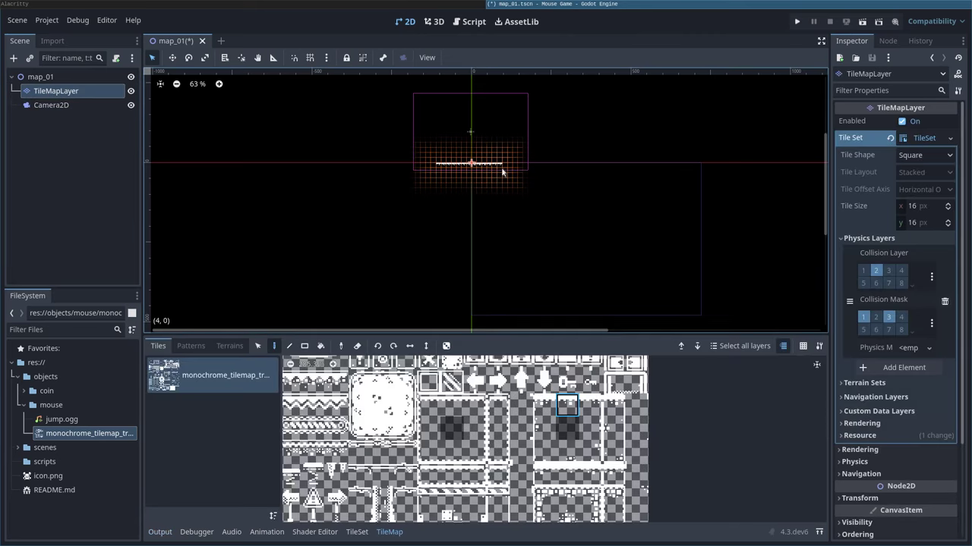
# Step: Extend the upper tile row right and left, filling its gaps
pyautogui.click(568, 407)
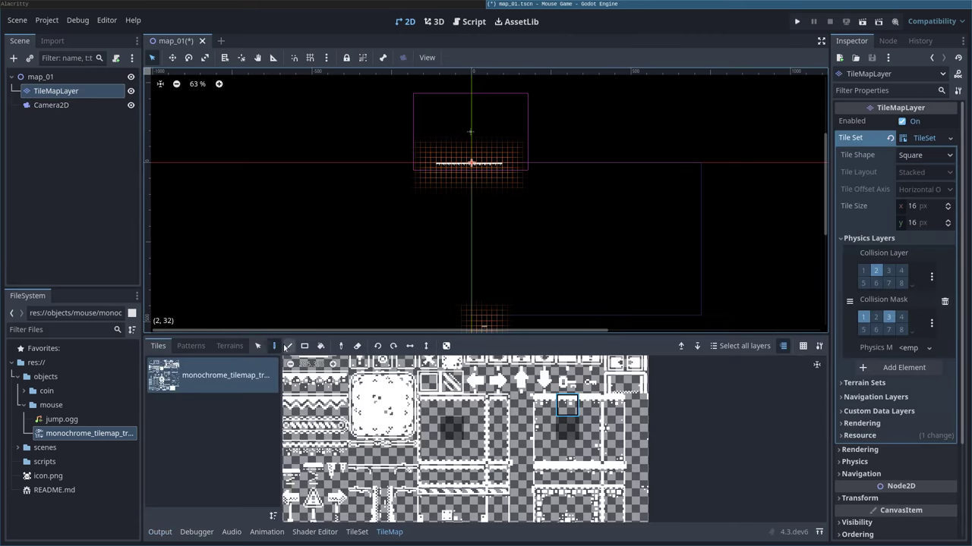
pyautogui.scroll(10, 500, 166)
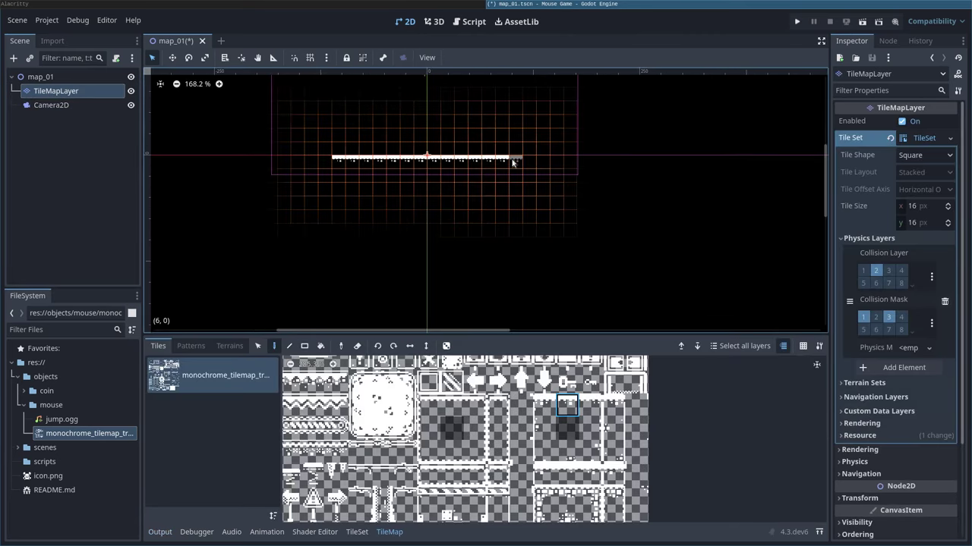
pyautogui.click(525, 159)
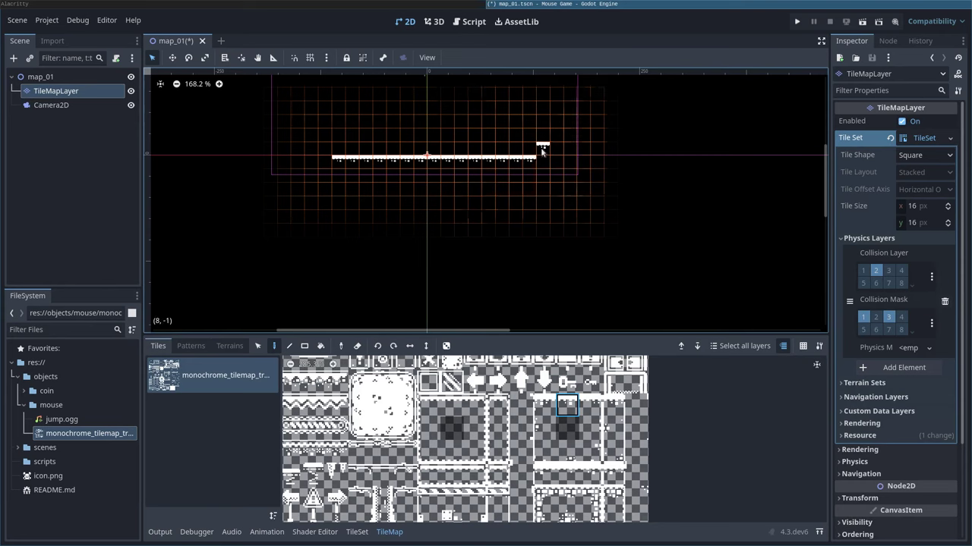
pyautogui.moveTo(541, 164); pyautogui.dragTo(560, 163)
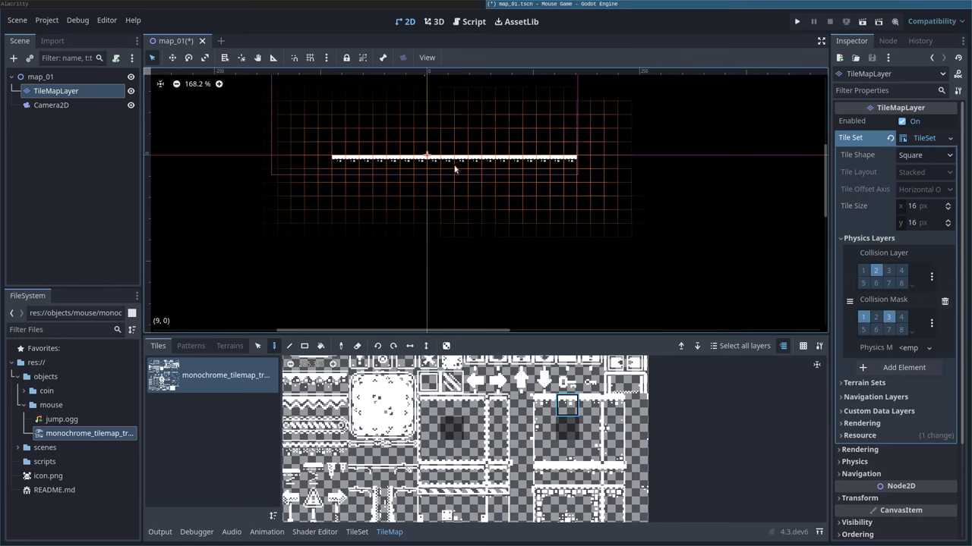
pyautogui.rightClick(352, 161)
pyautogui.rightClick(393, 161)
pyautogui.moveTo(388, 163); pyautogui.dragTo(266, 162)
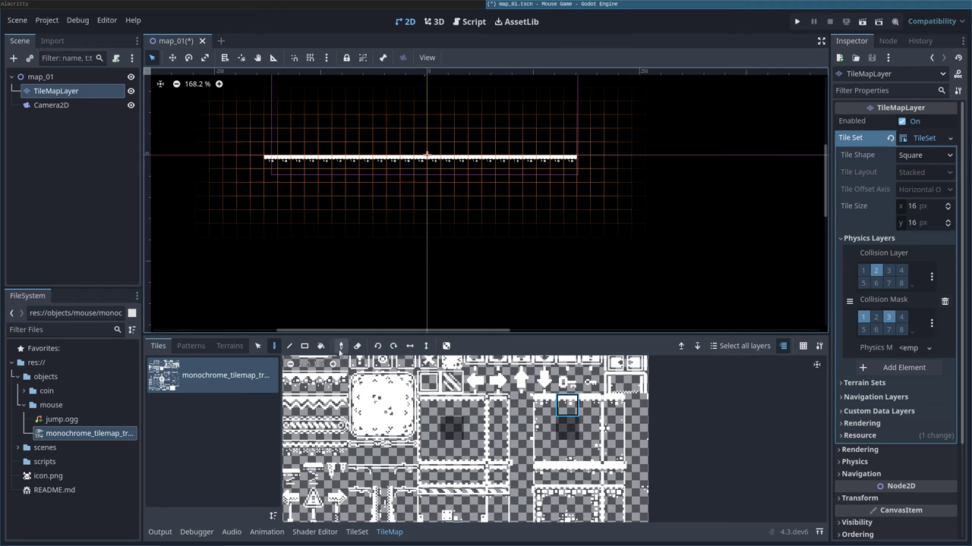
# Step: Paint three raised platforms (right, left, upper right), then save and test-run the game
pyautogui.moveTo(506, 185); pyautogui.dragTo(494, 260, button='middle')
pyautogui.moveTo(495, 213); pyautogui.dragTo(578, 215)
pyautogui.moveTo(412, 184); pyautogui.dragTo(280, 184)
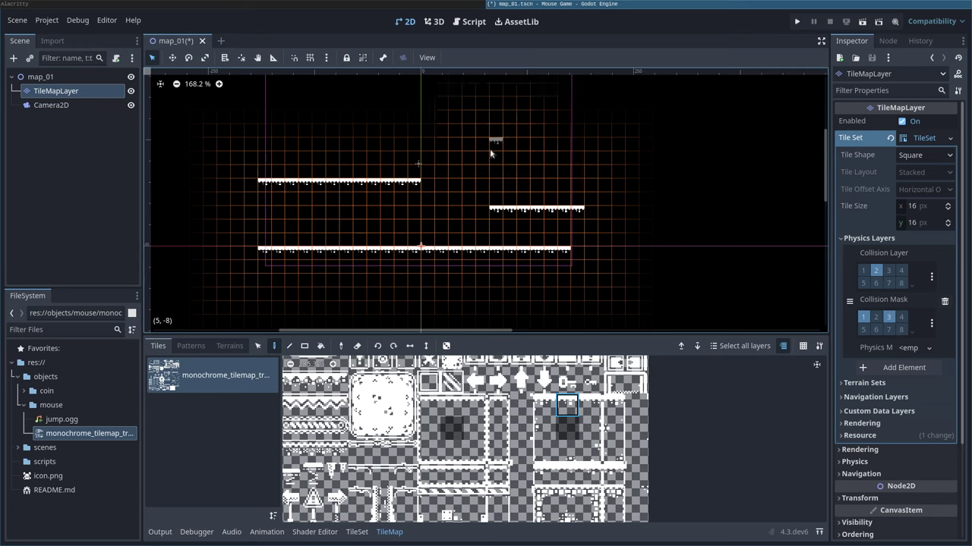
pyautogui.moveTo(464, 144); pyautogui.dragTo(570, 150)
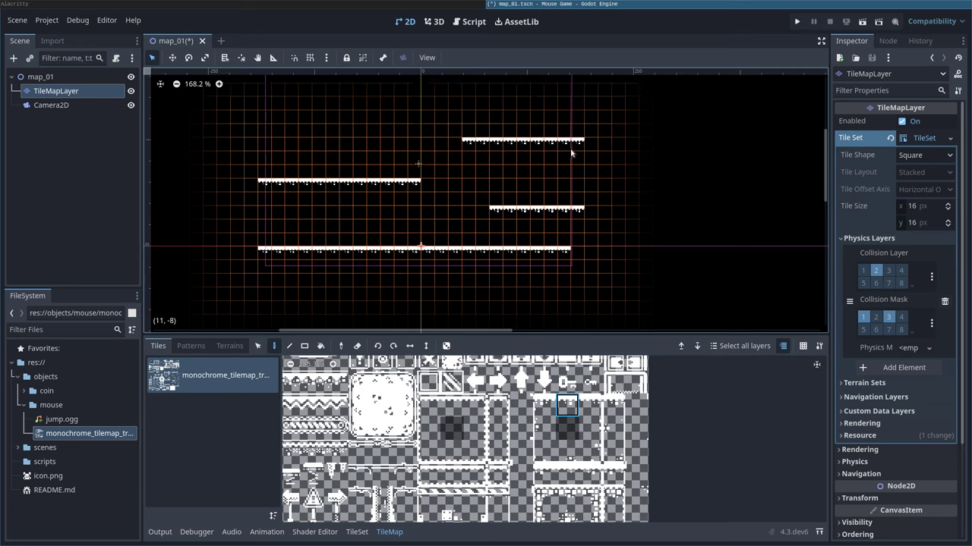
pyautogui.press('F5')
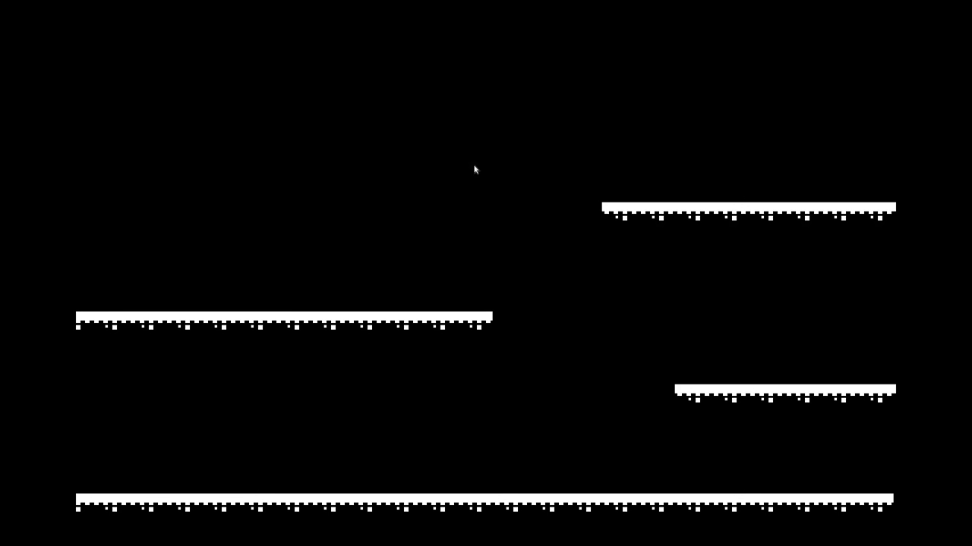
pyautogui.press('Escape')
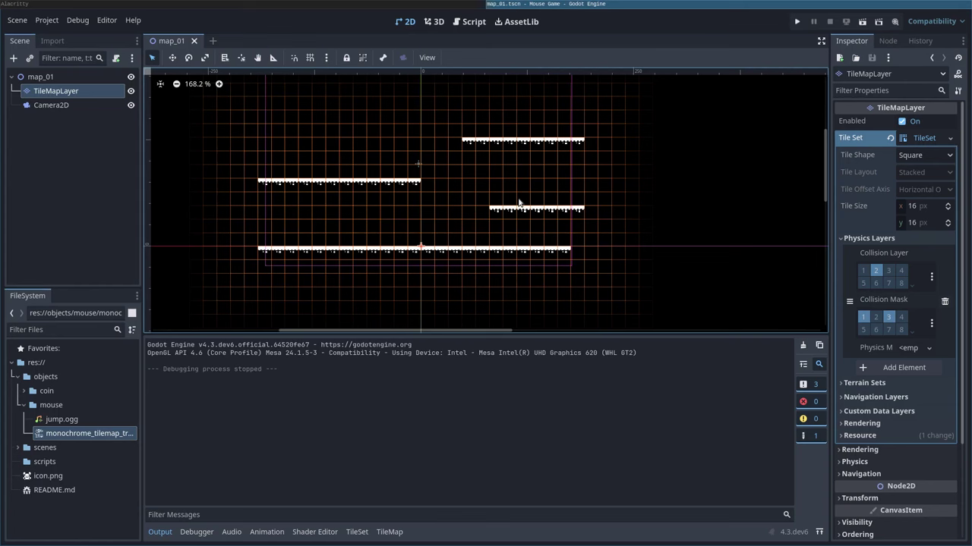
pyautogui.scroll(3, 358, 162)
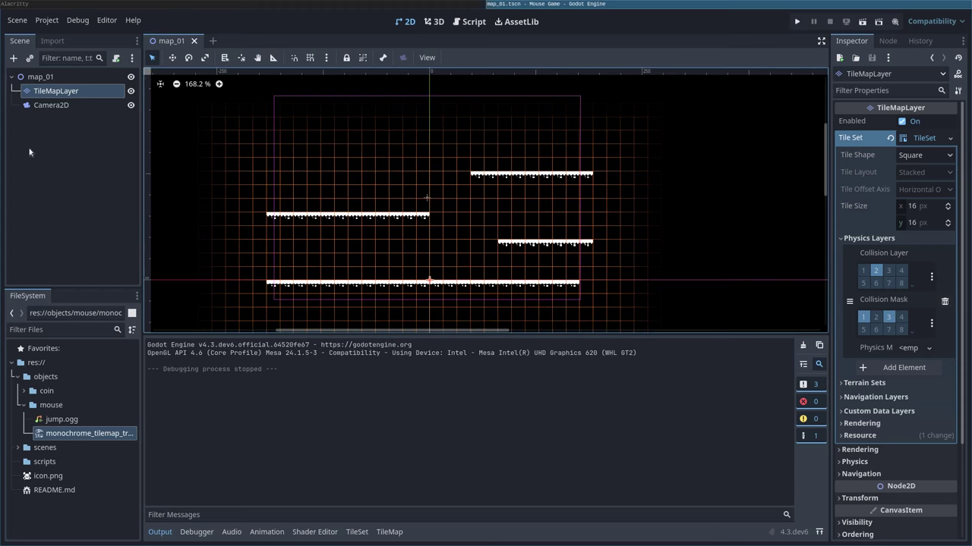
# Step: Create a new scene with a CharacterBody2D root node
pyautogui.click(213, 41)
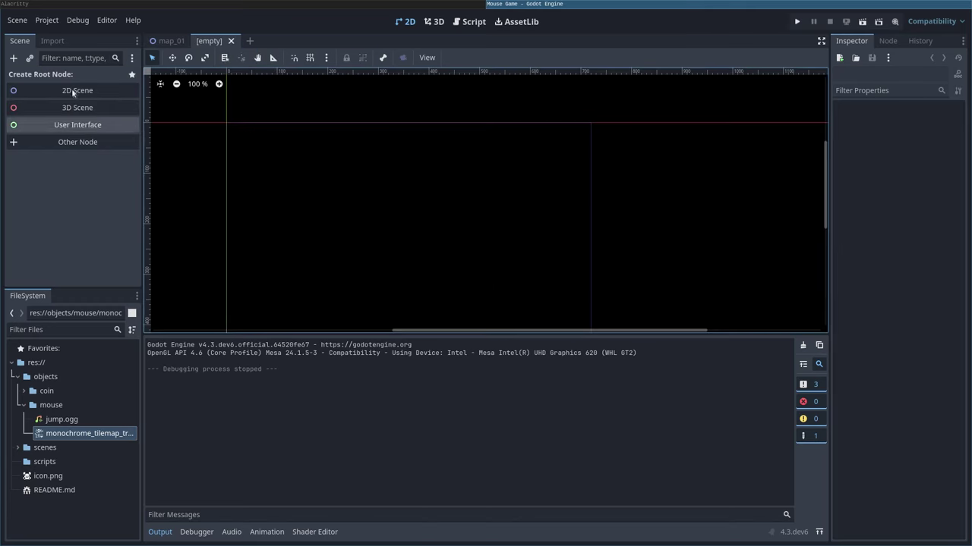
pyautogui.click(73, 144)
pyautogui.write('char')
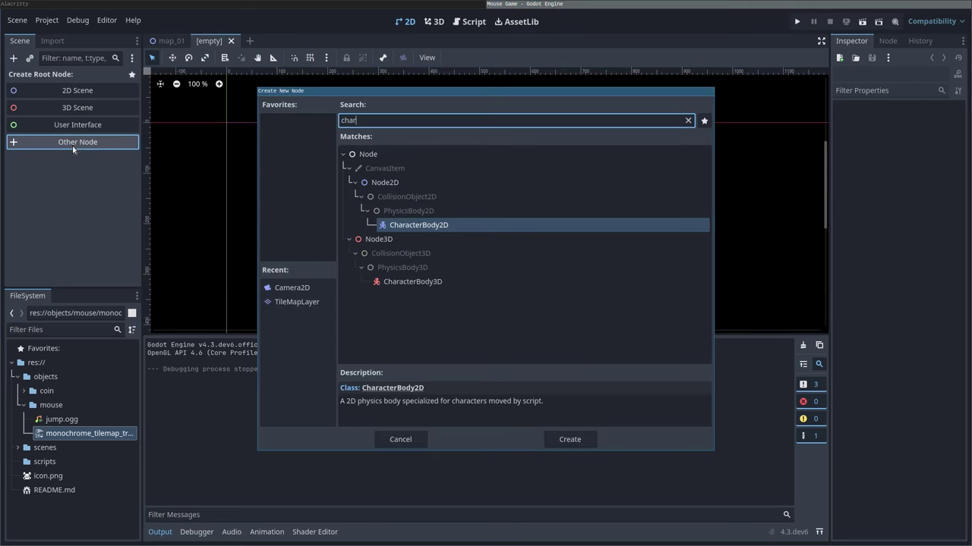
pyautogui.doubleClick(433, 228)
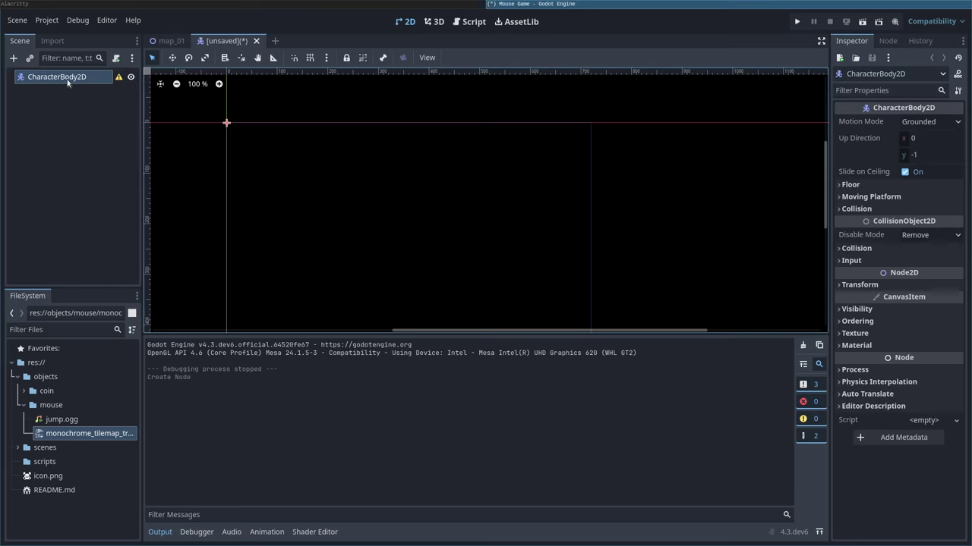
# Step: Rename the CharacterBody2D root node to player
pyautogui.click(67, 79)
pyautogui.click(67, 79)
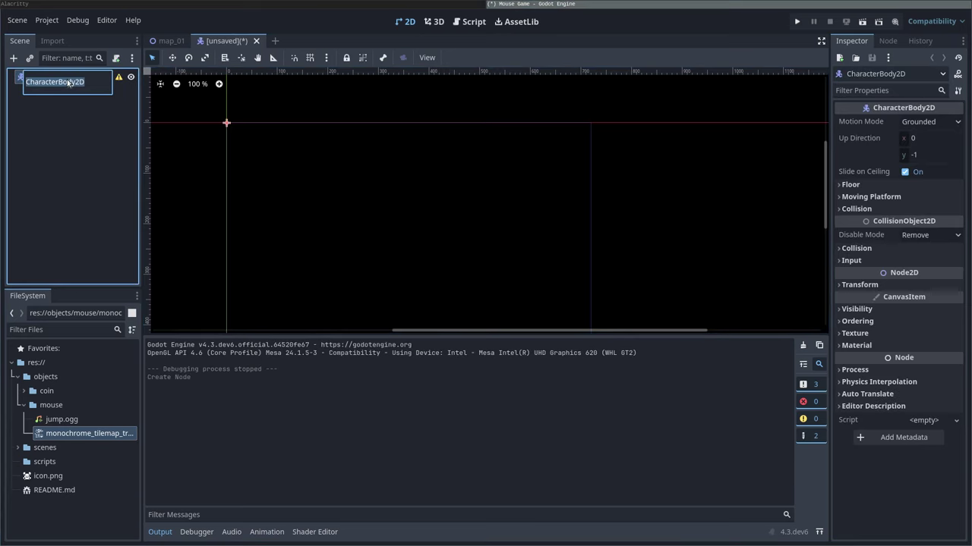
pyautogui.write('player')
pyautogui.press('Return')
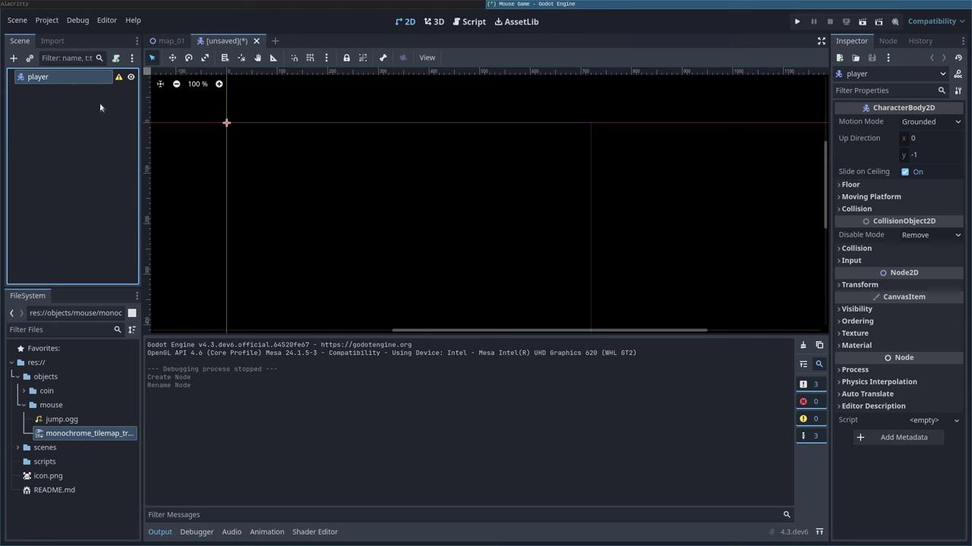
# Step: Add an AnimatedSprite2D child under the player node, found by searching 'sprt'
pyautogui.moveTo(268, 149); pyautogui.dragTo(427, 200, button='middle')
pyautogui.scroll(8, 427, 200)
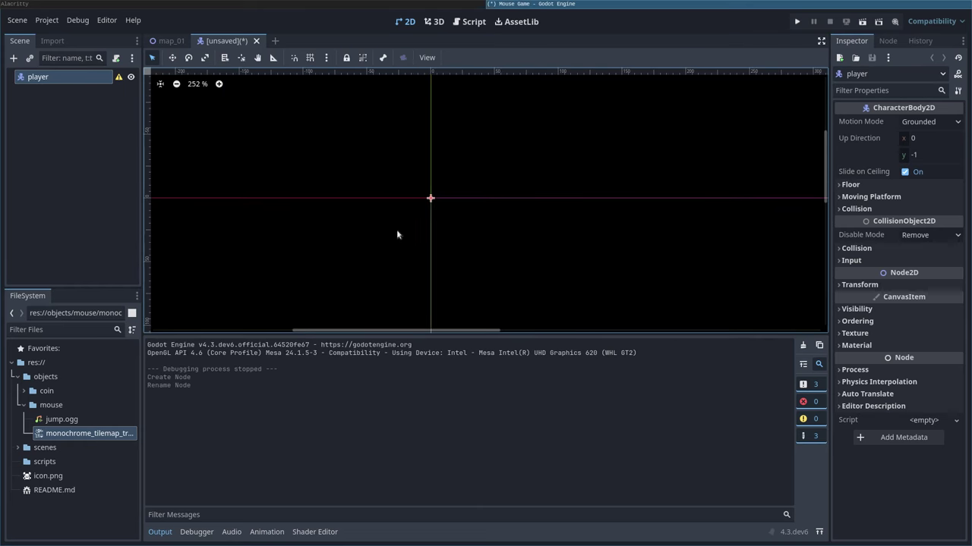
pyautogui.rightClick(54, 78)
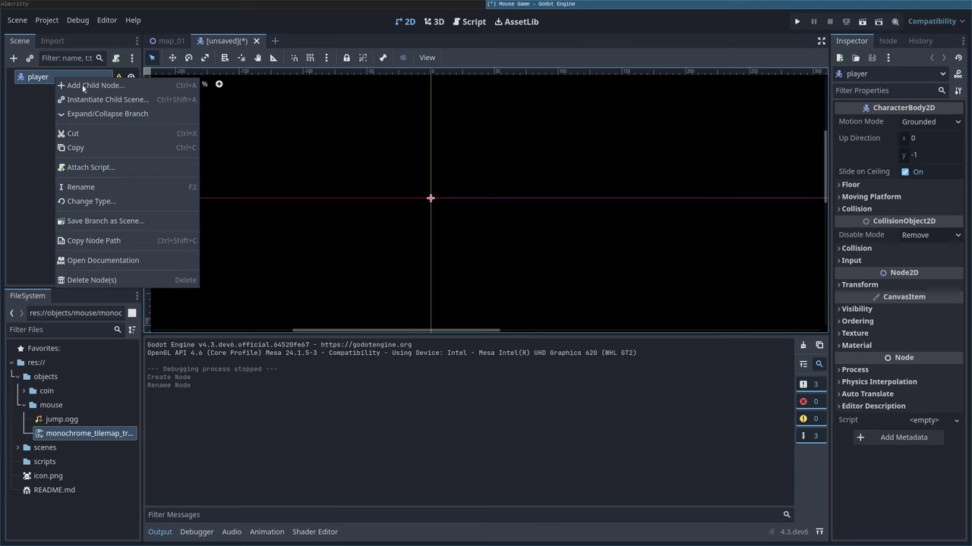
pyautogui.click(82, 86)
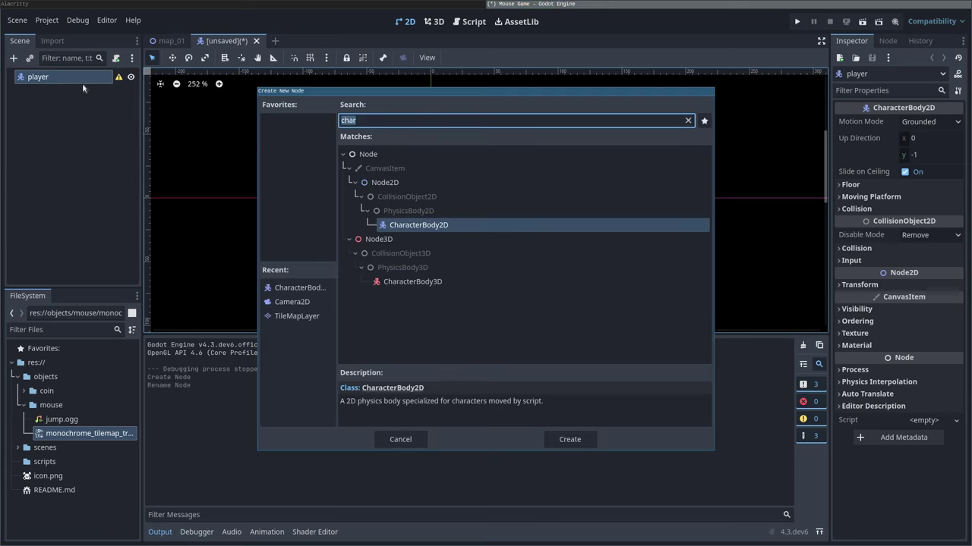
pyautogui.write('sprte')
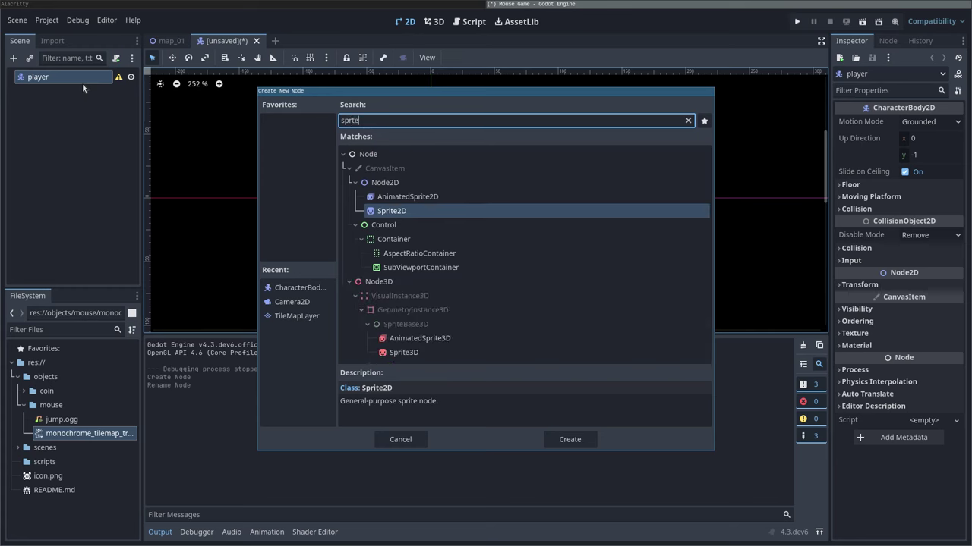
pyautogui.press('BackSpace')
pyautogui.press('Up')
pyautogui.press('Up')
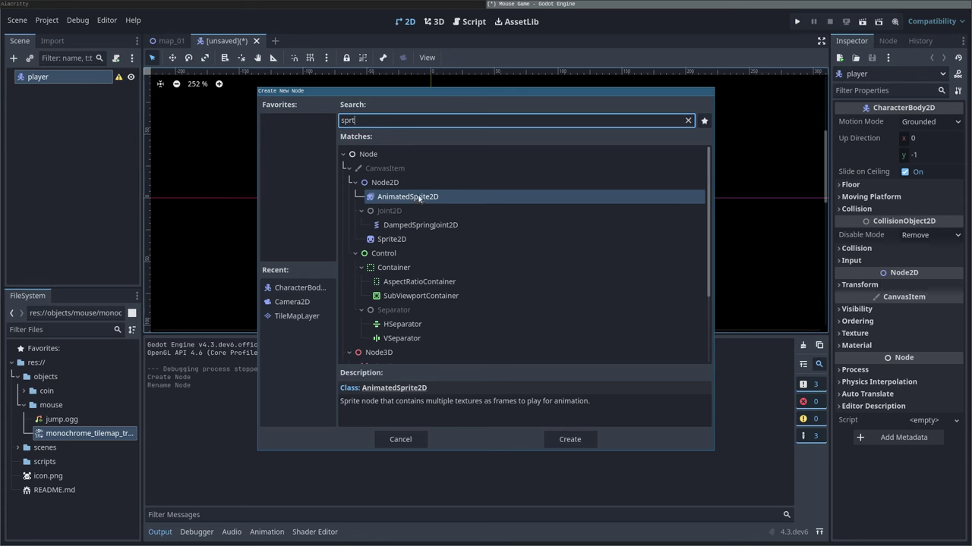
pyautogui.click(399, 240)
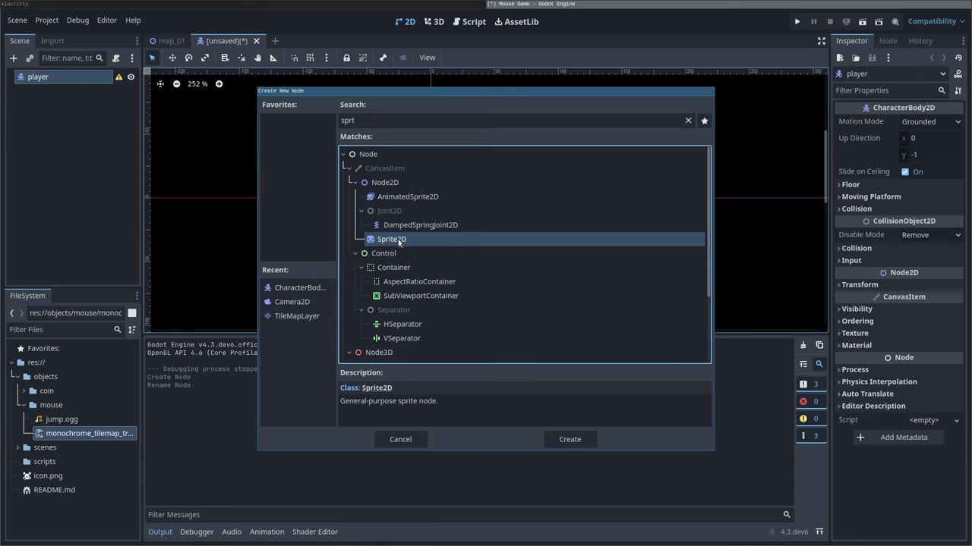
pyautogui.click(410, 198)
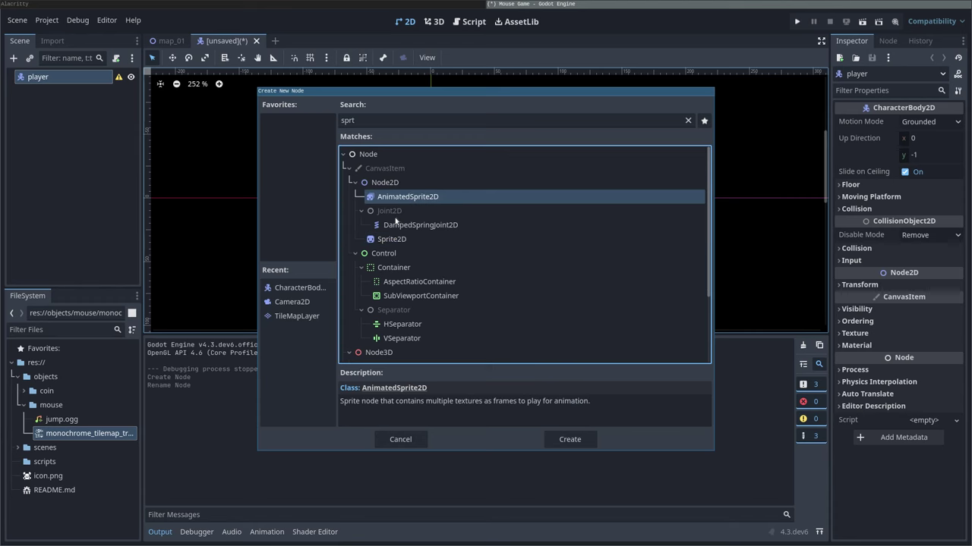
pyautogui.doubleClick(427, 201)
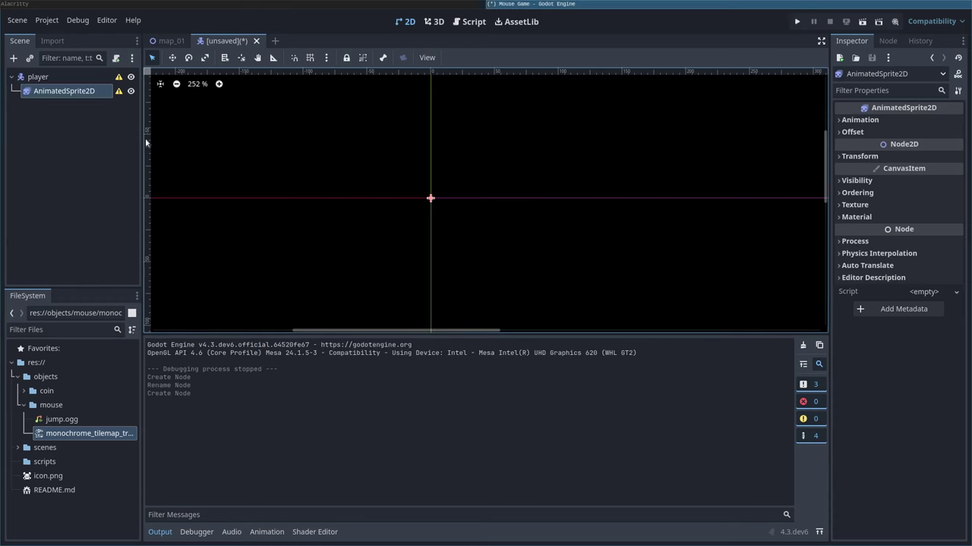
# Step: Rename the new AnimatedSprite2D node to sprite
pyautogui.click(60, 96)
pyautogui.click(60, 96)
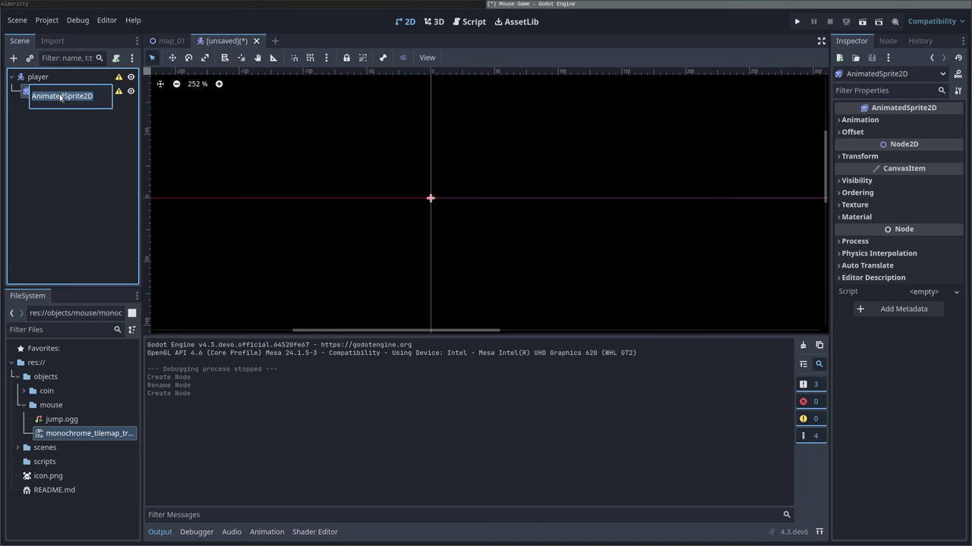
pyautogui.write('sprite')
pyautogui.press('Return')
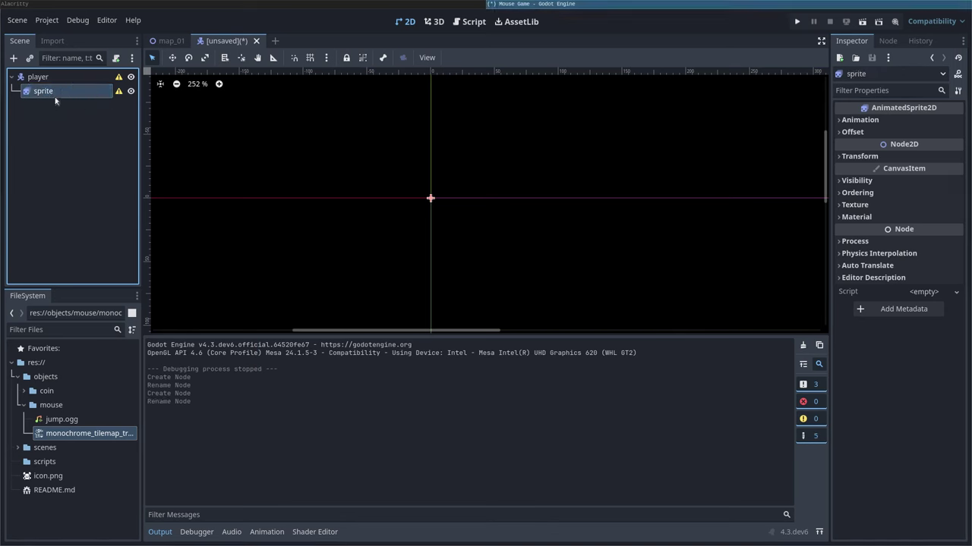
# Step: Set the sprite's Sprite Frames to a New SpriteFrames resource and open it in the SpriteFrames editor
pyautogui.click(839, 121)
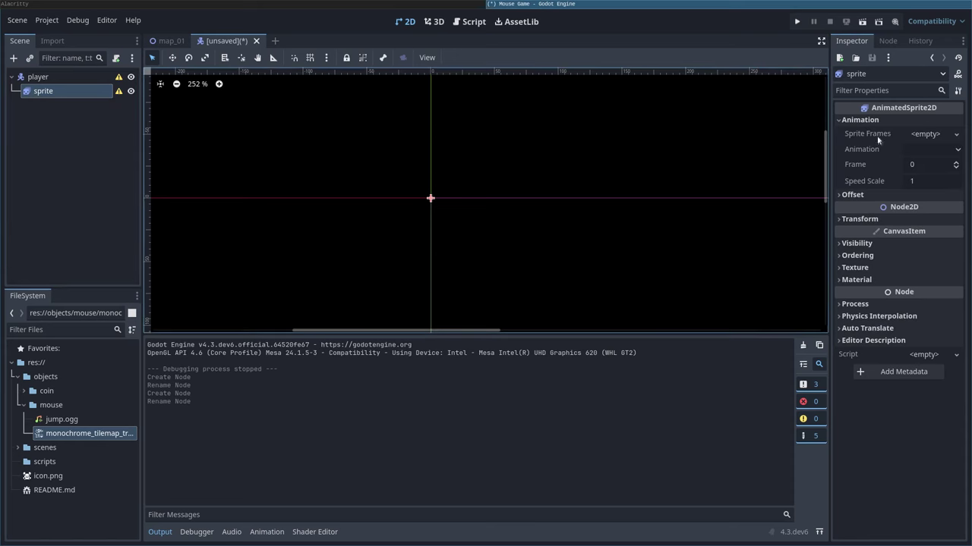
pyautogui.click(924, 135)
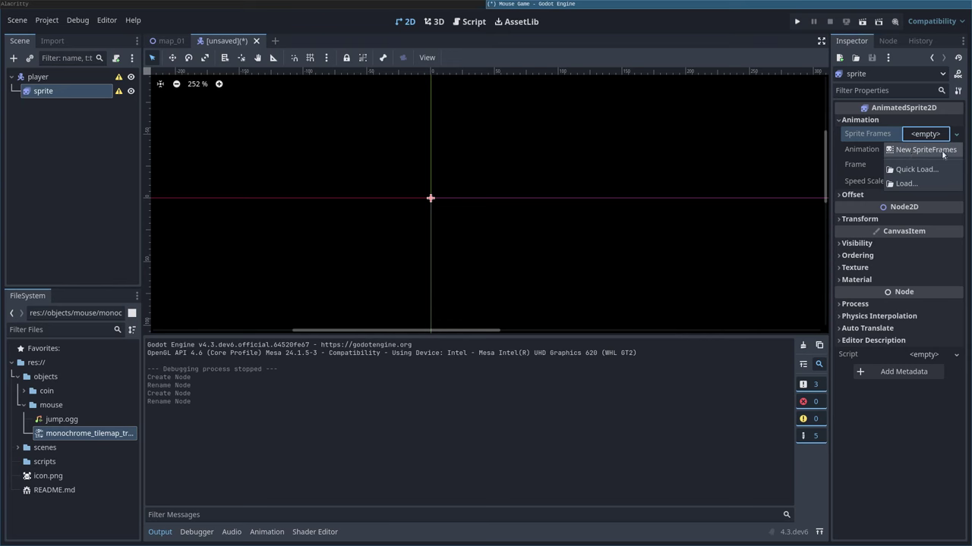
pyautogui.click(940, 150)
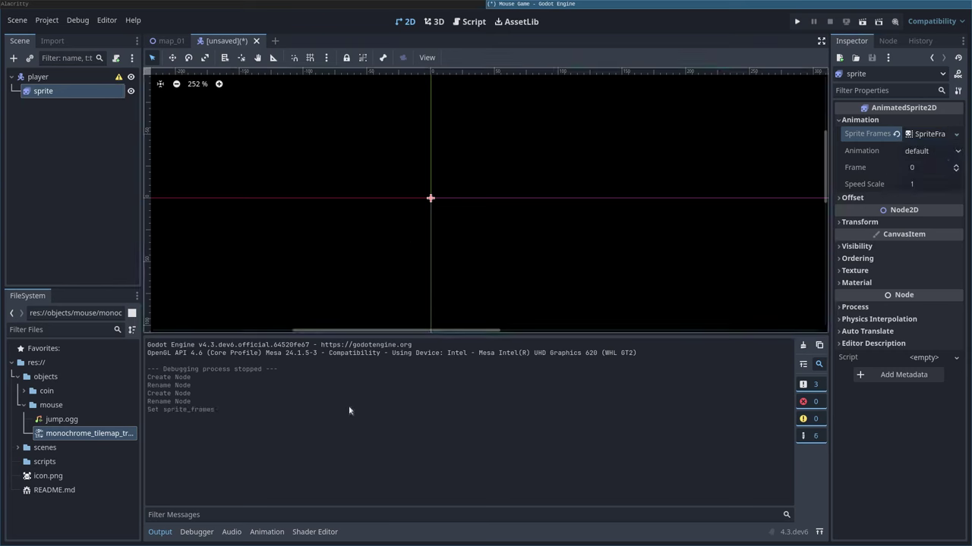
pyautogui.click(925, 134)
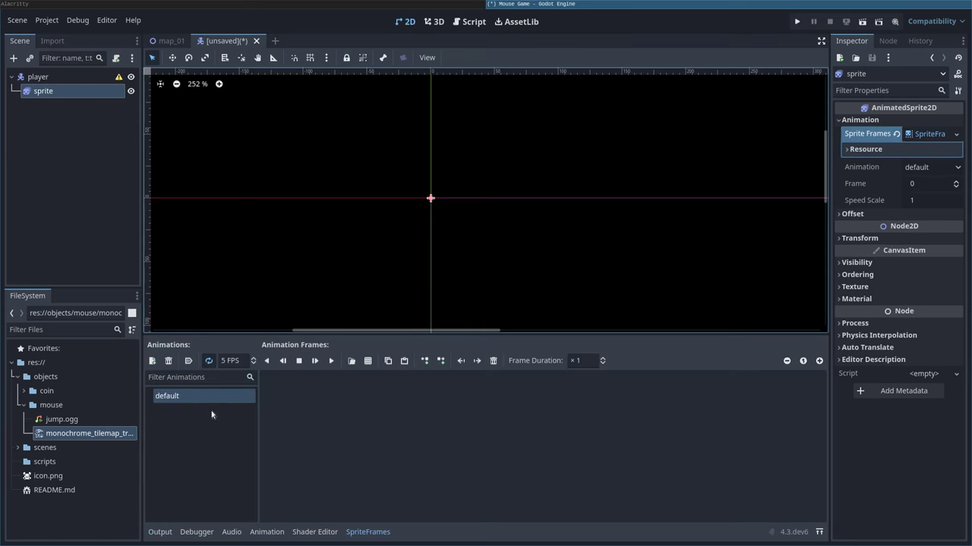
# Step: Add frames from the sprite sheet res://objects/mouse/monochrome_tilemap_transparent_packed.png
pyautogui.click(372, 362)
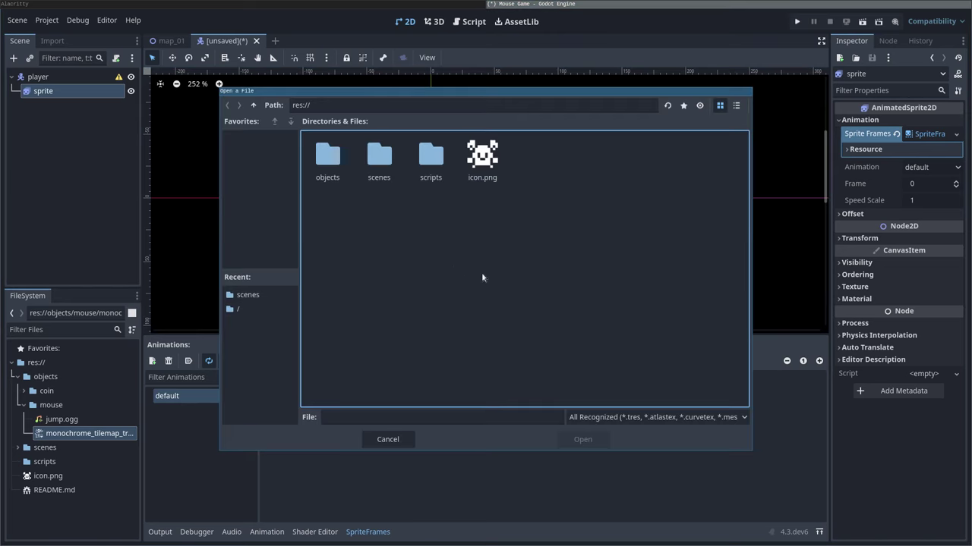
pyautogui.doubleClick(334, 168)
pyautogui.doubleClick(375, 169)
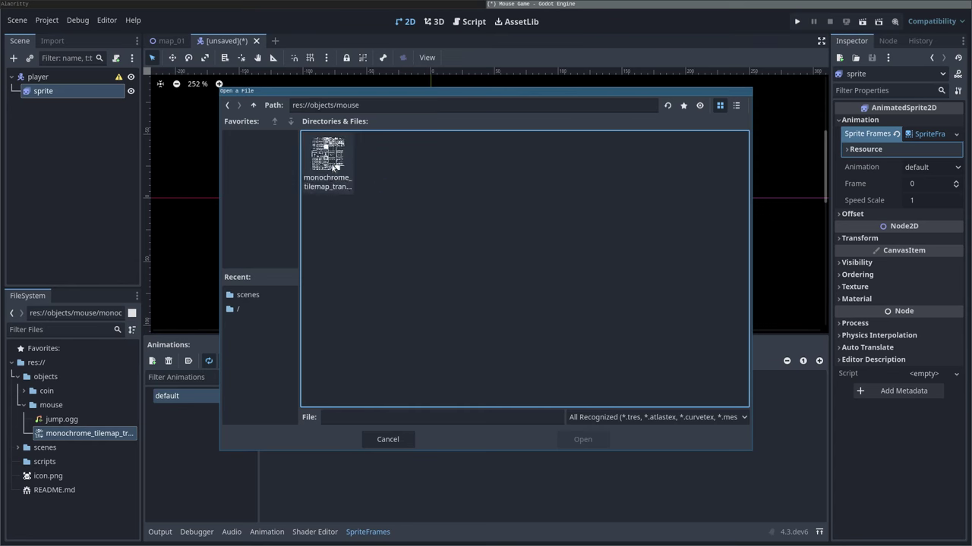
pyautogui.click(331, 167)
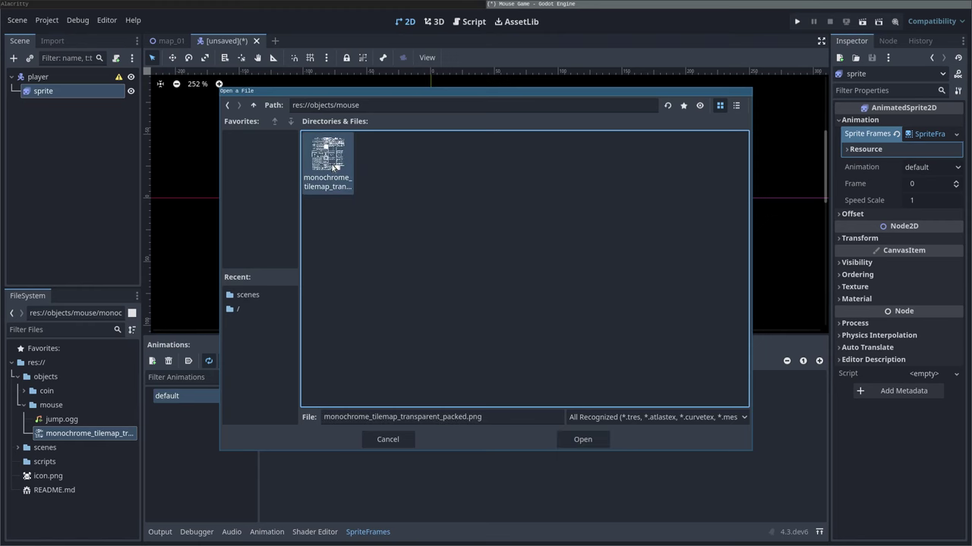
pyautogui.click(591, 437)
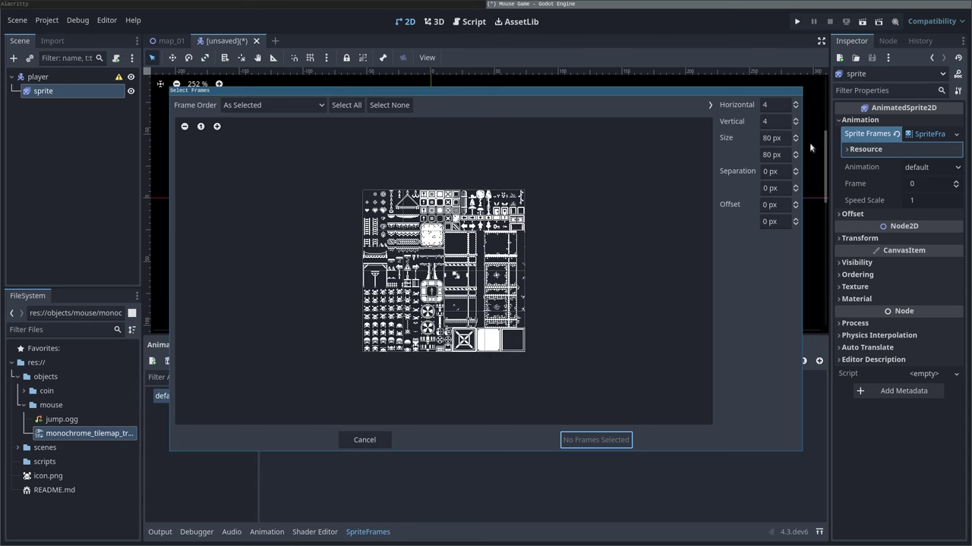
# Step: Set the frame size to 16×16 px and add four frames from the sheet's leftmost column
pyautogui.click(771, 137)
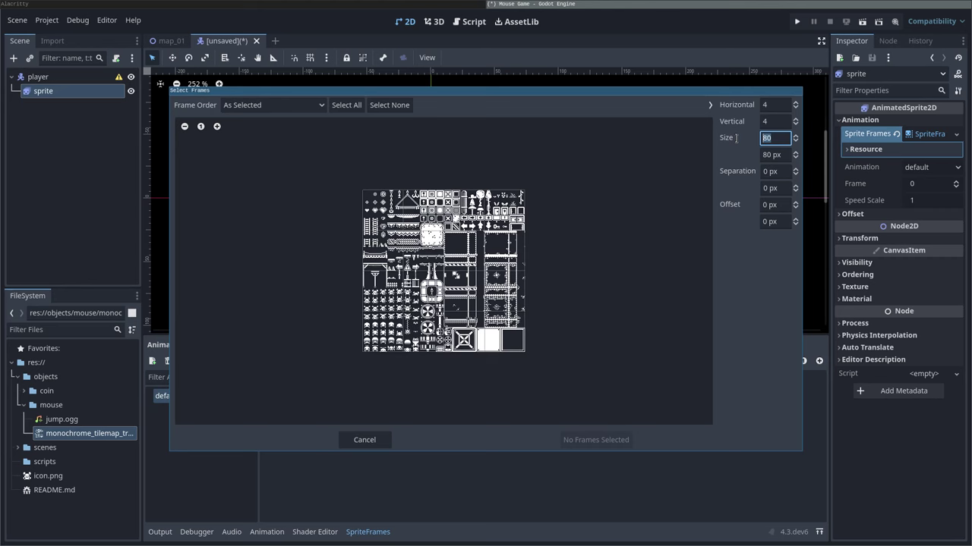
pyautogui.write('16')
pyautogui.press('Tab')
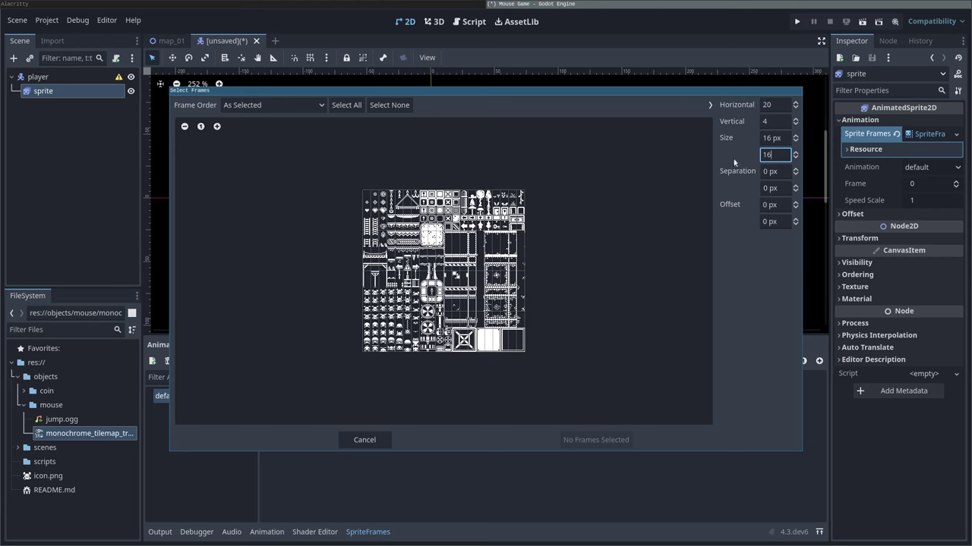
pyautogui.write('16')
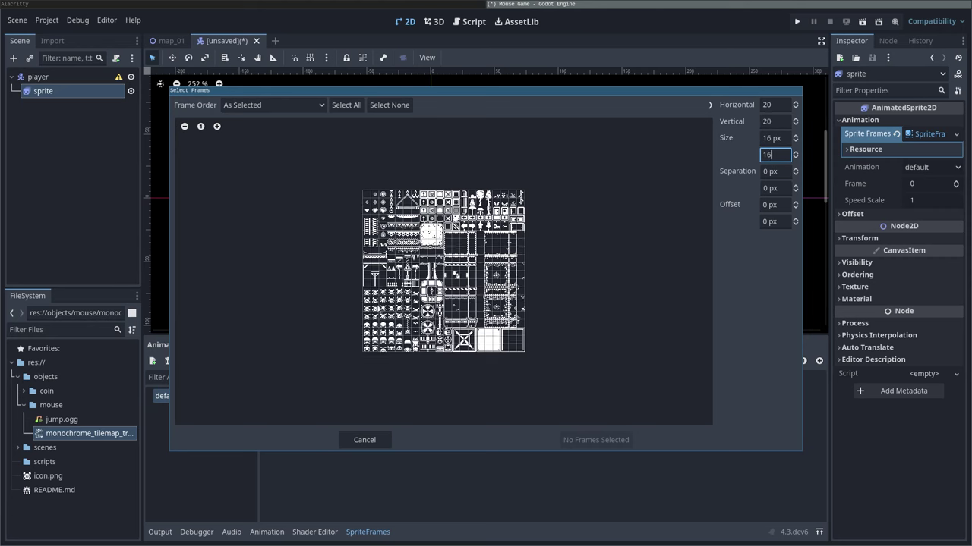
pyautogui.scroll(2, 368, 303)
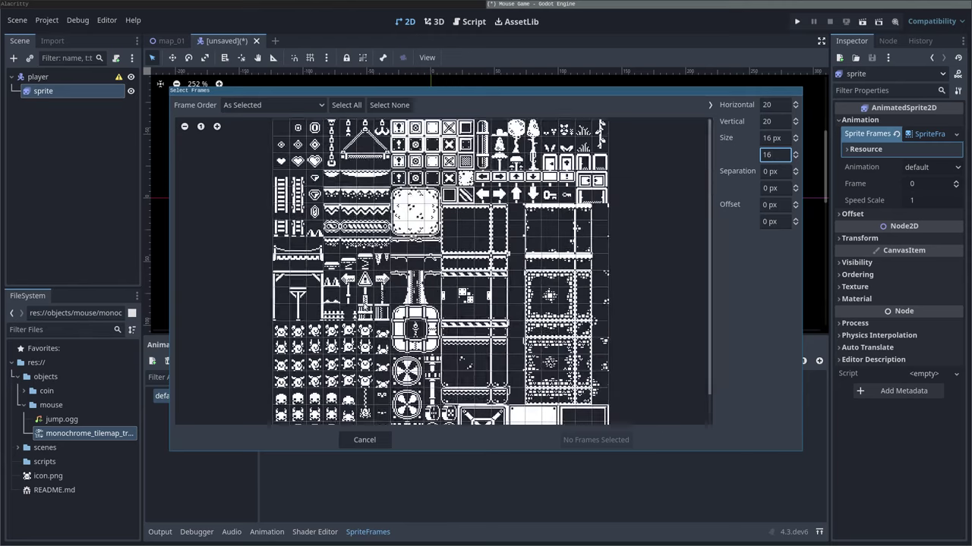
pyautogui.scroll(-1, 363, 308)
pyautogui.scroll(-2, 428, 259)
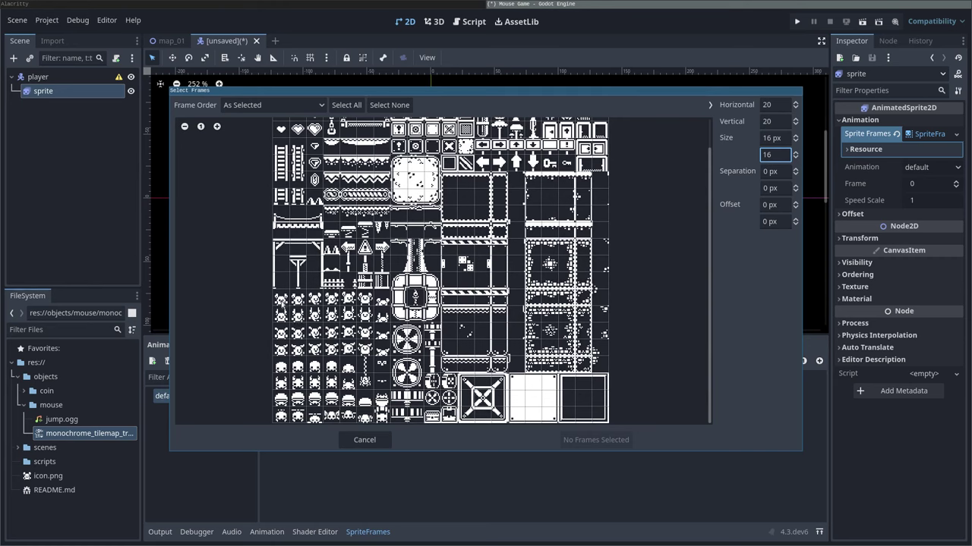
pyautogui.moveTo(280, 299); pyautogui.dragTo(283, 349)
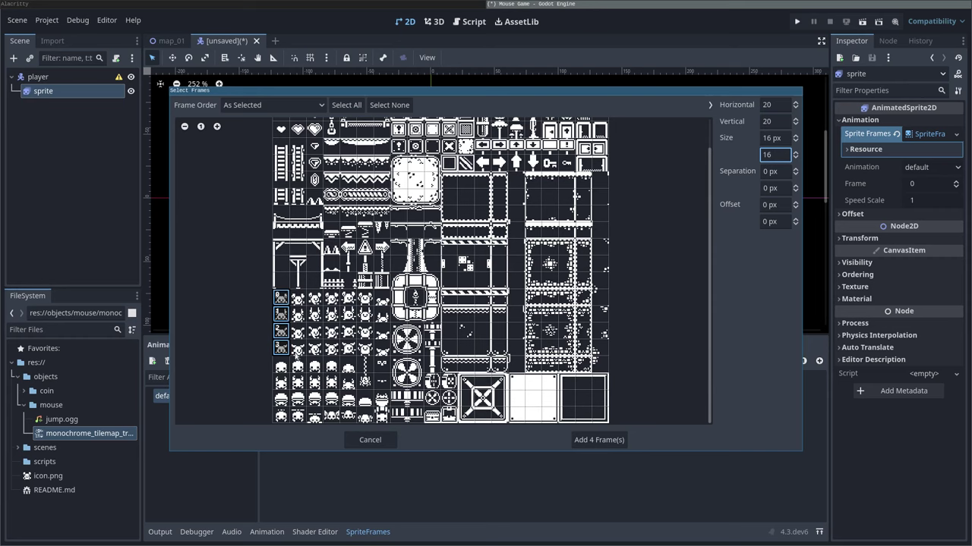
pyautogui.click(599, 445)
pyautogui.scroll(2, 429, 205)
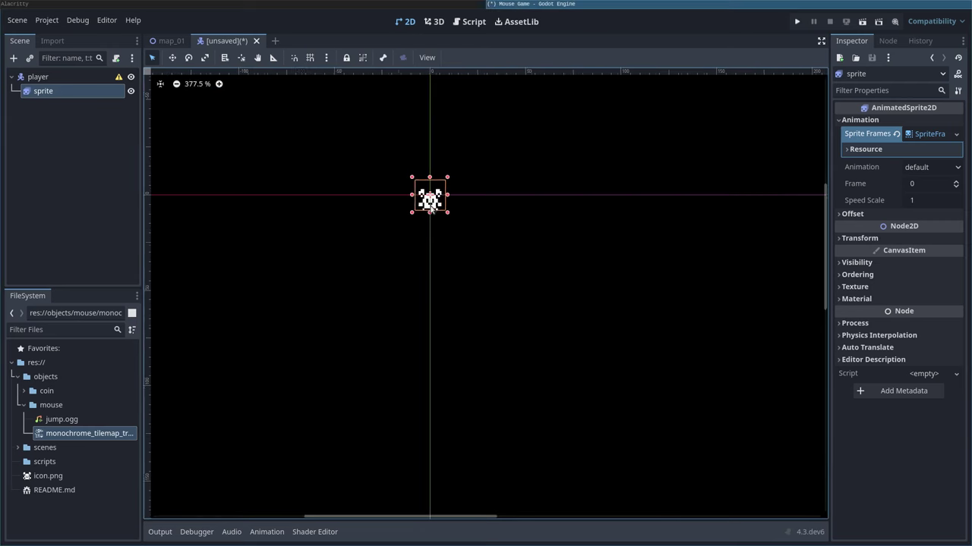
pyautogui.scroll(4, 431, 207)
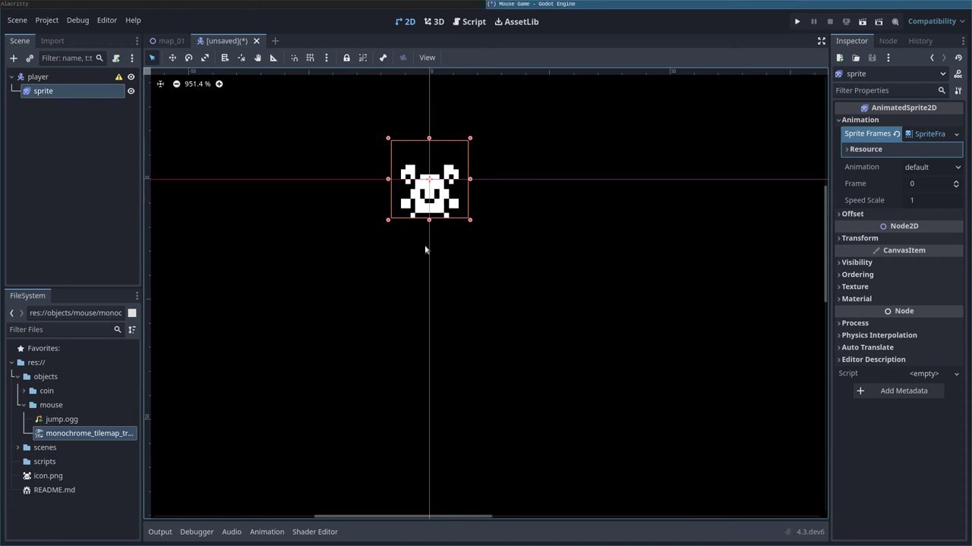
pyautogui.click(41, 77)
# Step: Add a CollisionShape2D child under the player node, found by searching 'coll'
pyautogui.rightClick(46, 77)
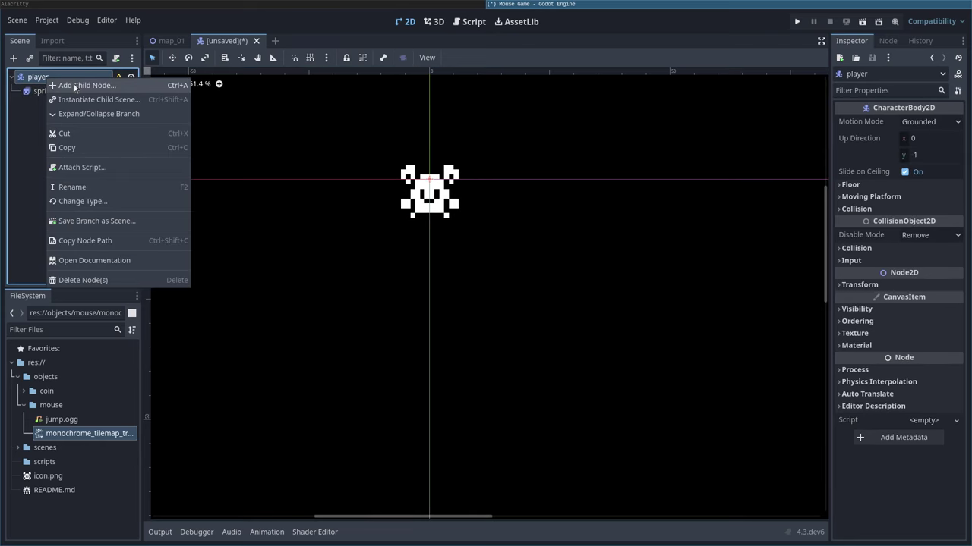
pyautogui.click(74, 85)
pyautogui.write('coll')
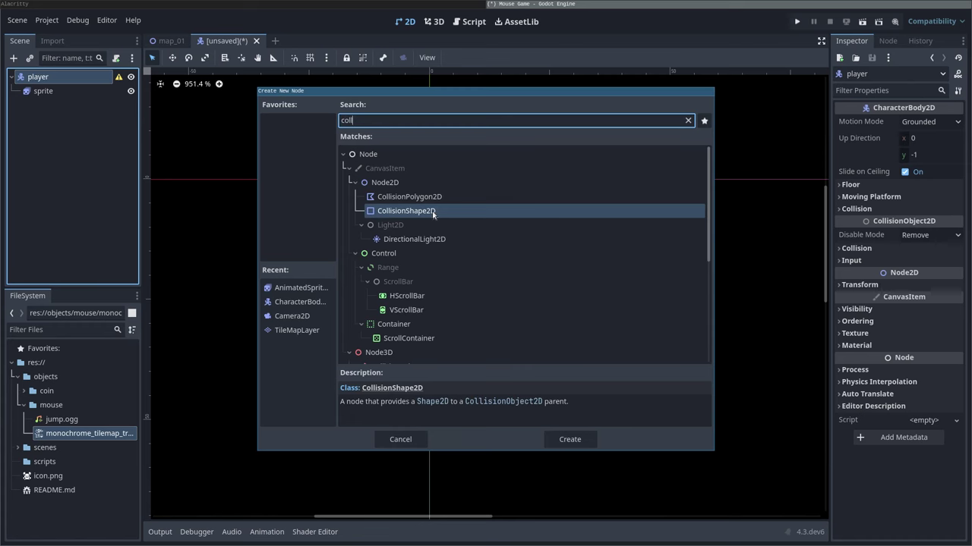
pyautogui.click(416, 214)
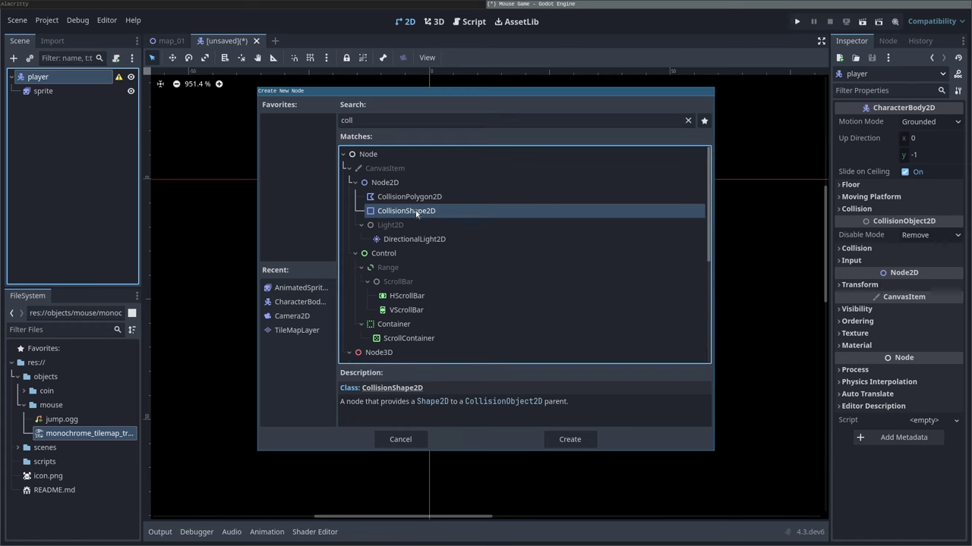
pyautogui.click(571, 441)
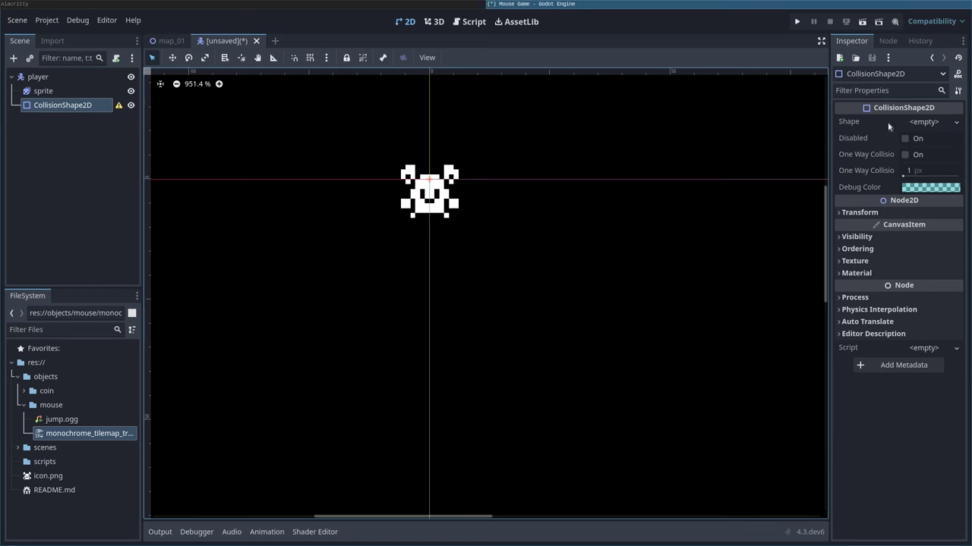
# Step: Assign a new CapsuleShape2D to the collision node's Shape property
pyautogui.click(924, 122)
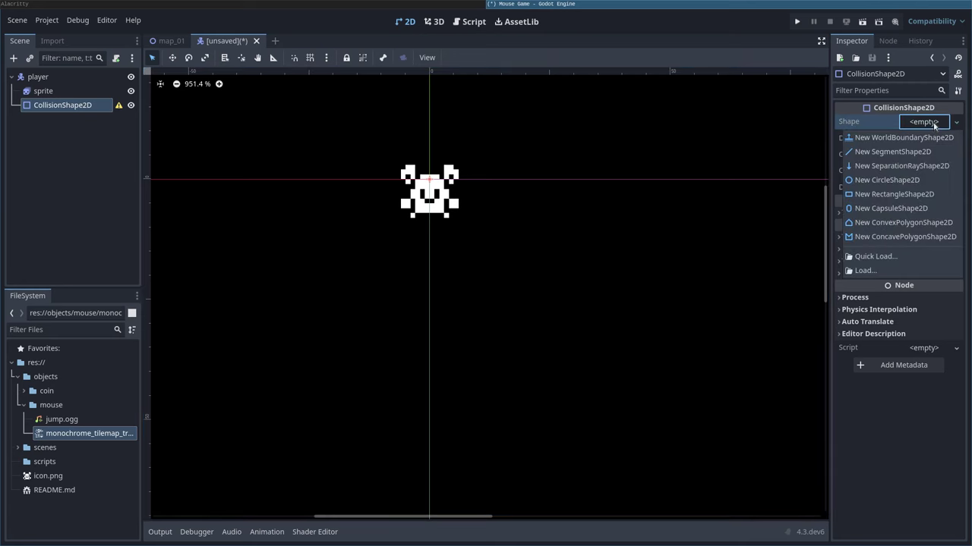
pyautogui.click(934, 124)
pyautogui.click(955, 122)
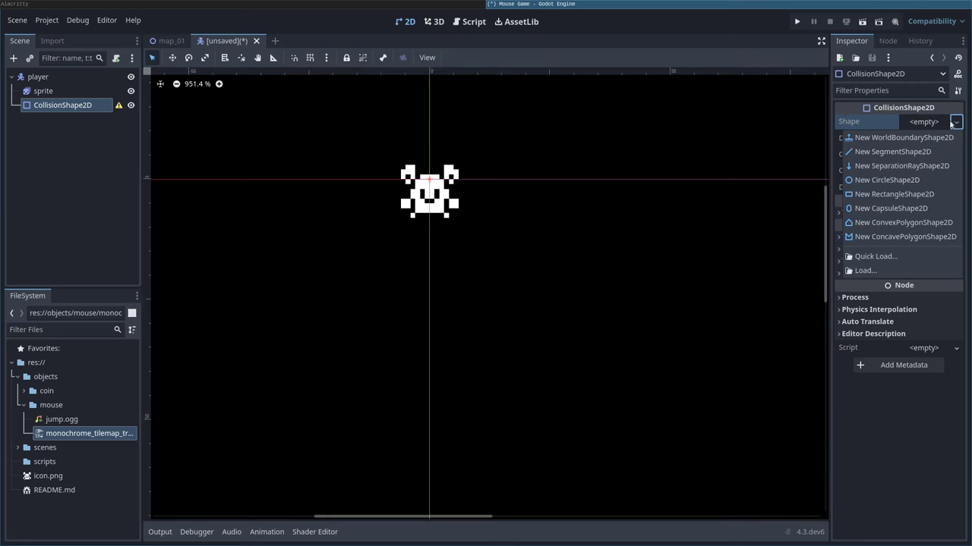
pyautogui.click(877, 207)
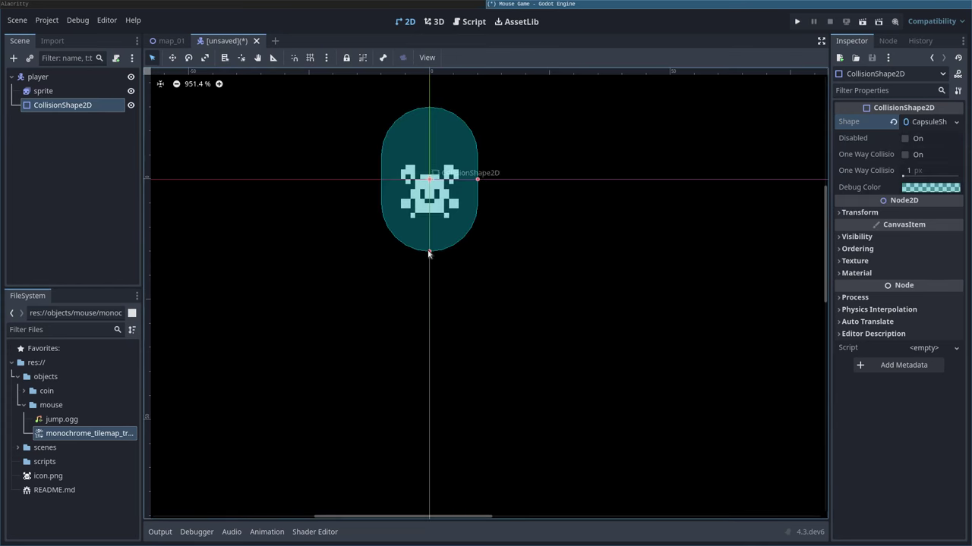
# Step: Resize the capsule to fit the mouse's body and shift it slightly down
pyautogui.moveTo(428, 253); pyautogui.dragTo(429, 219)
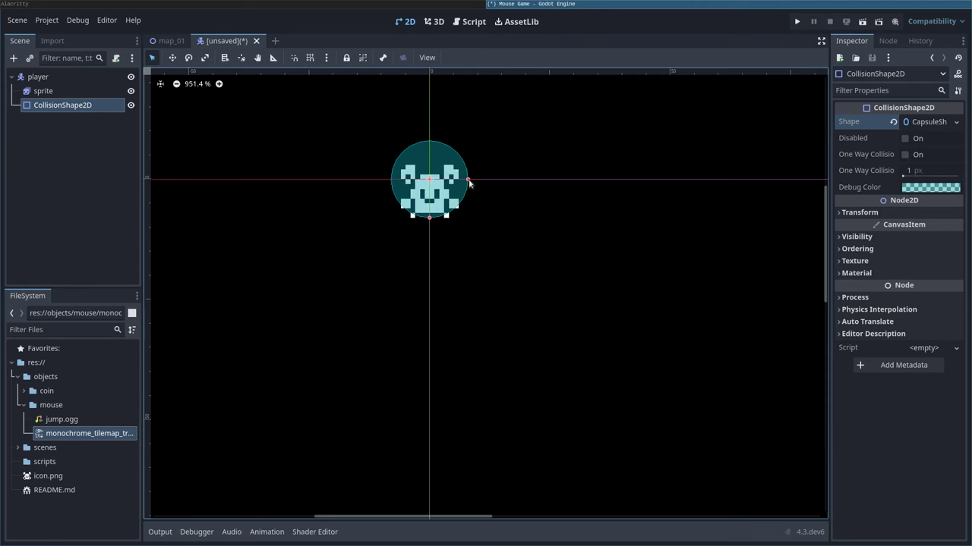
pyautogui.moveTo(468, 182); pyautogui.dragTo(449, 181)
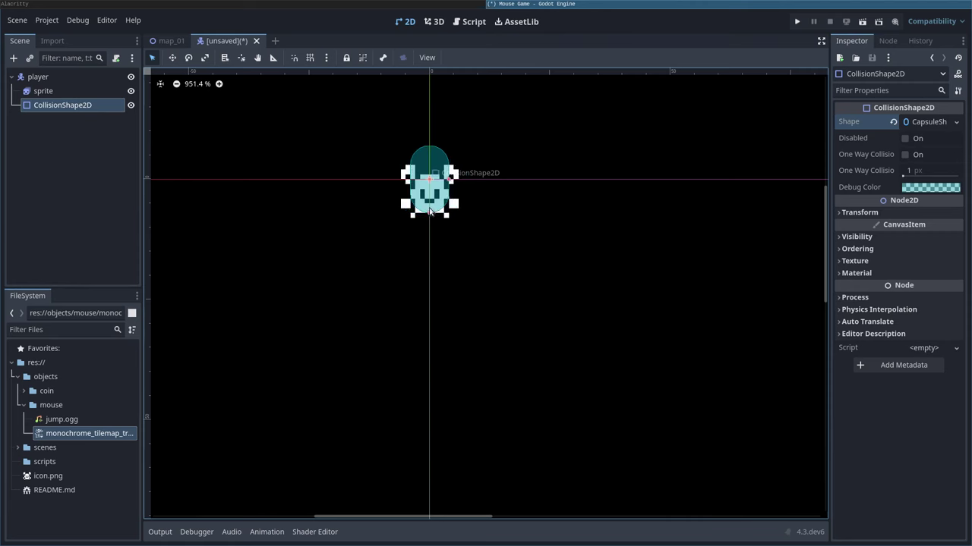
pyautogui.moveTo(429, 212); pyautogui.dragTo(429, 194)
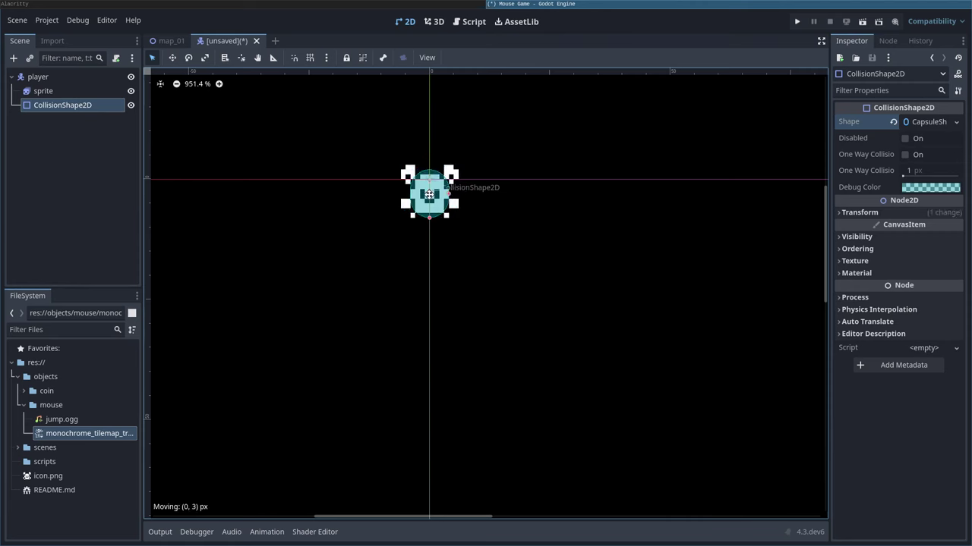
pyautogui.scroll(3, 429, 219)
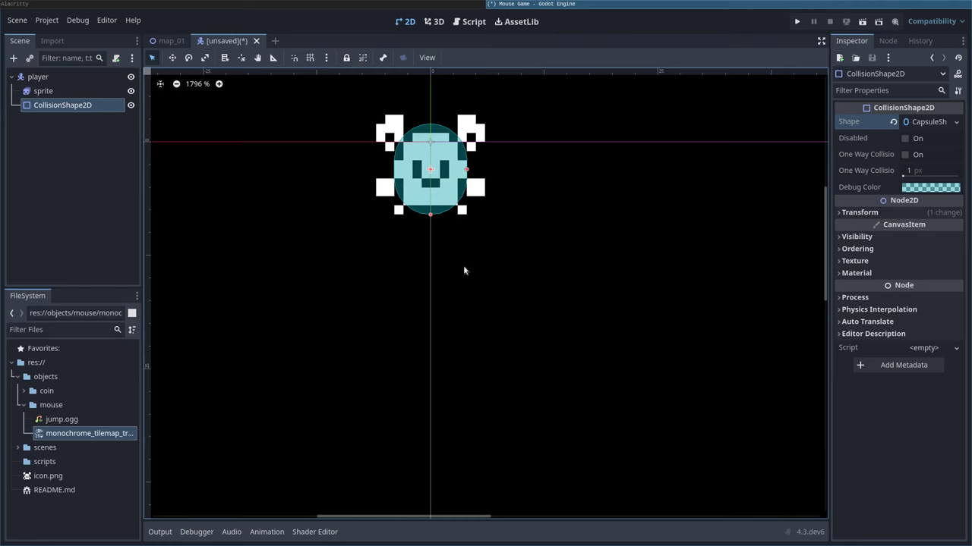
# Step: Save the scene as player.tscn in res://objects/mouse and reselect the player root node
pyautogui.hotkey('ctrl', 's')
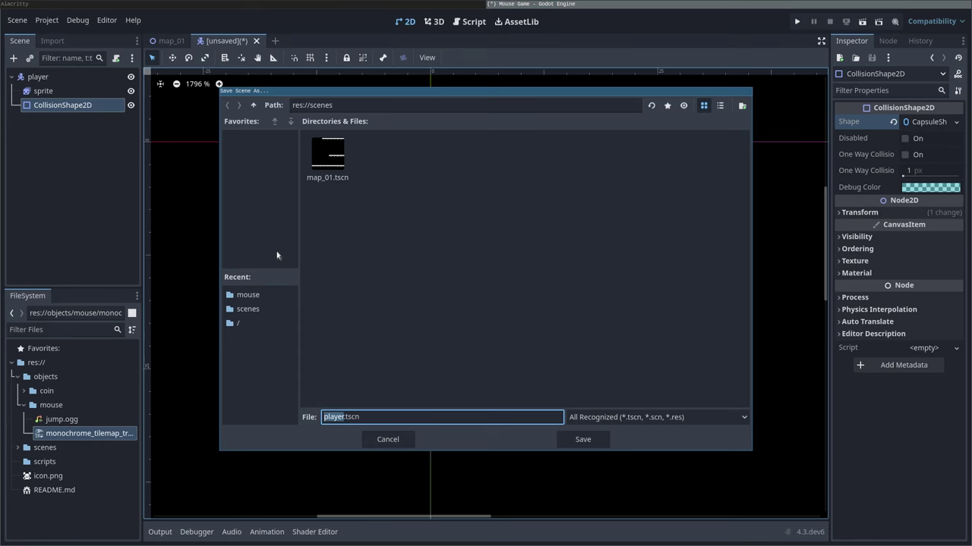
pyautogui.click(253, 105)
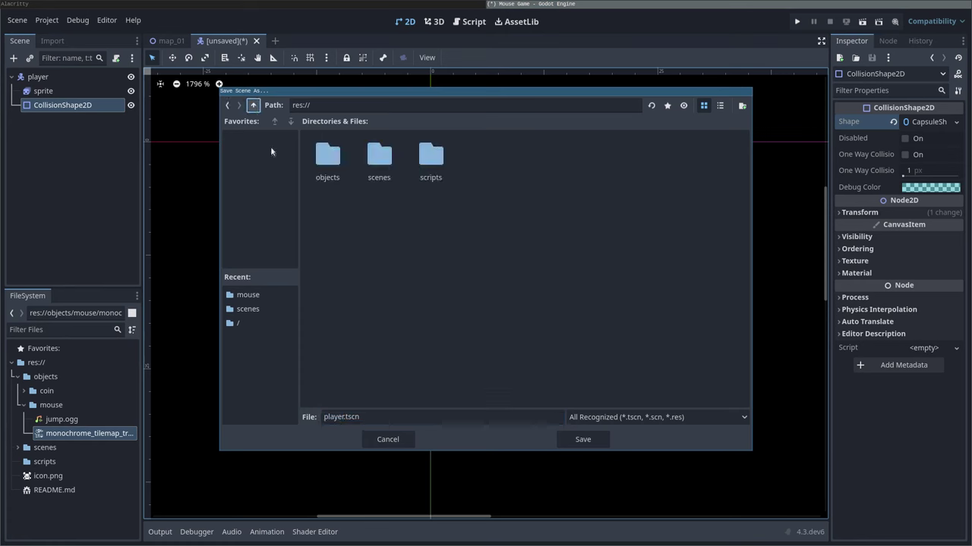
pyautogui.doubleClick(327, 158)
pyautogui.doubleClick(376, 158)
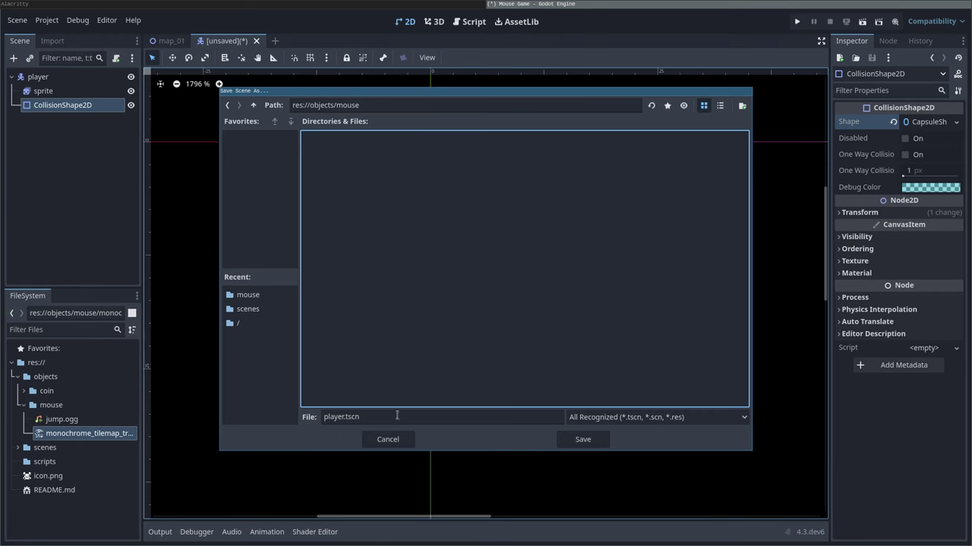
pyautogui.click(584, 439)
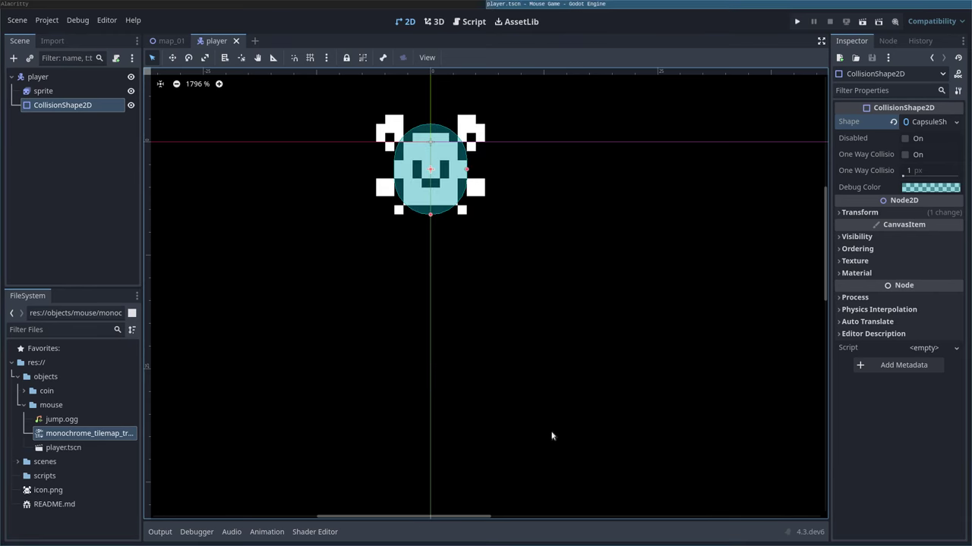
pyautogui.click(44, 175)
pyautogui.click(48, 78)
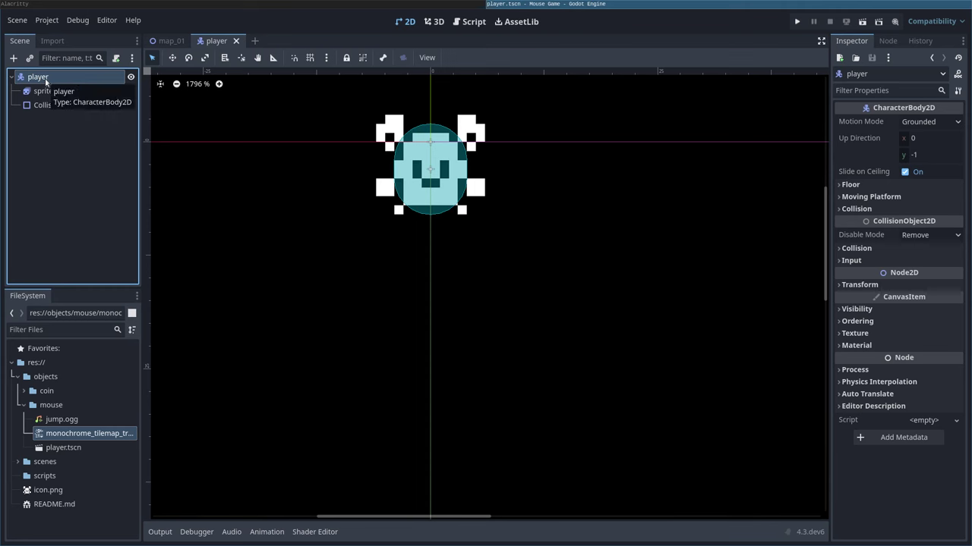
# Step: Attach a new player.gd script using the Basic Movement template to player and save it
pyautogui.rightClick(46, 82)
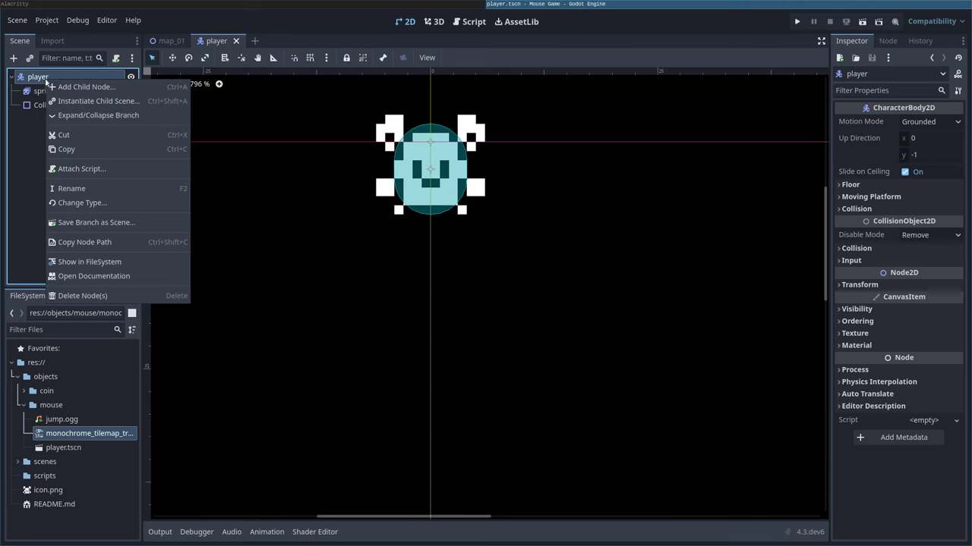
pyautogui.click(120, 170)
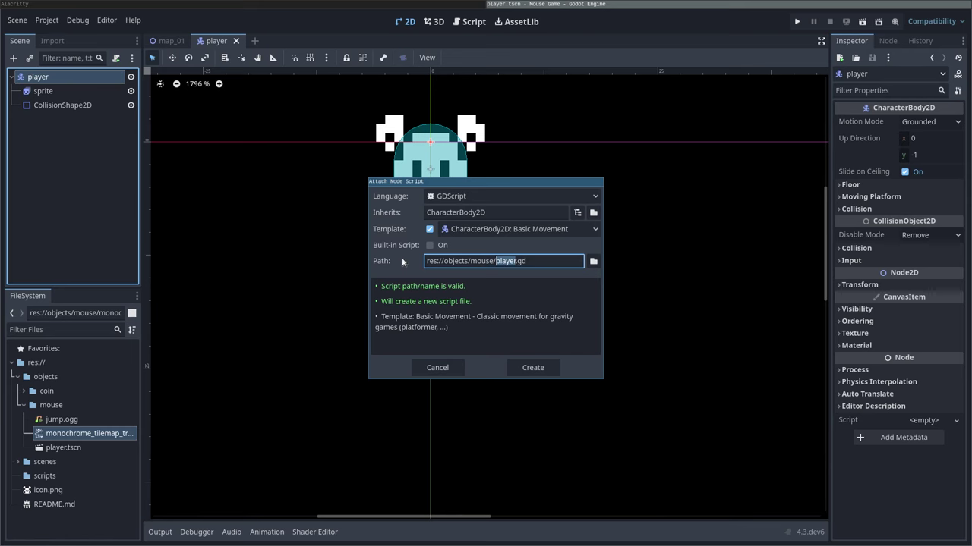
pyautogui.click(544, 367)
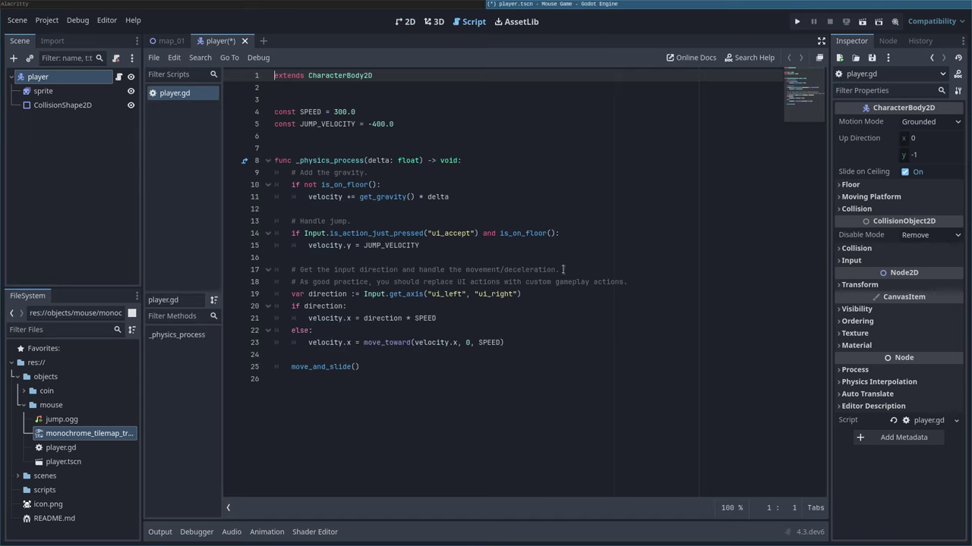
pyautogui.hotkey('ctrl', 's')
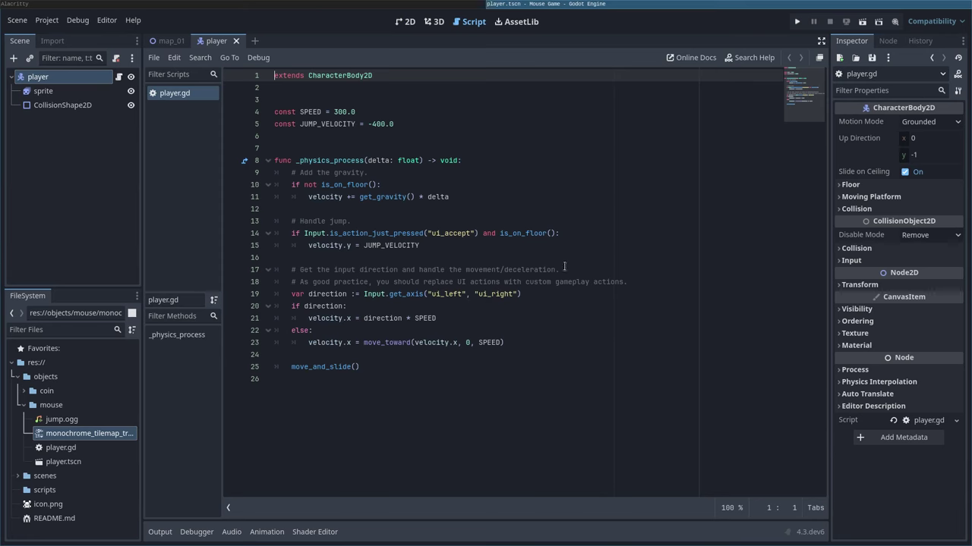
pyautogui.click(167, 41)
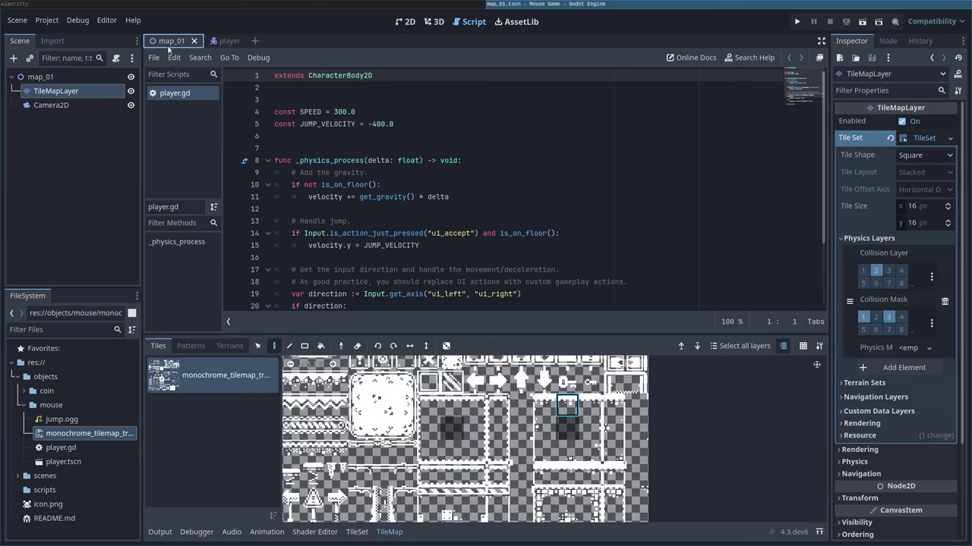
pyautogui.click(410, 22)
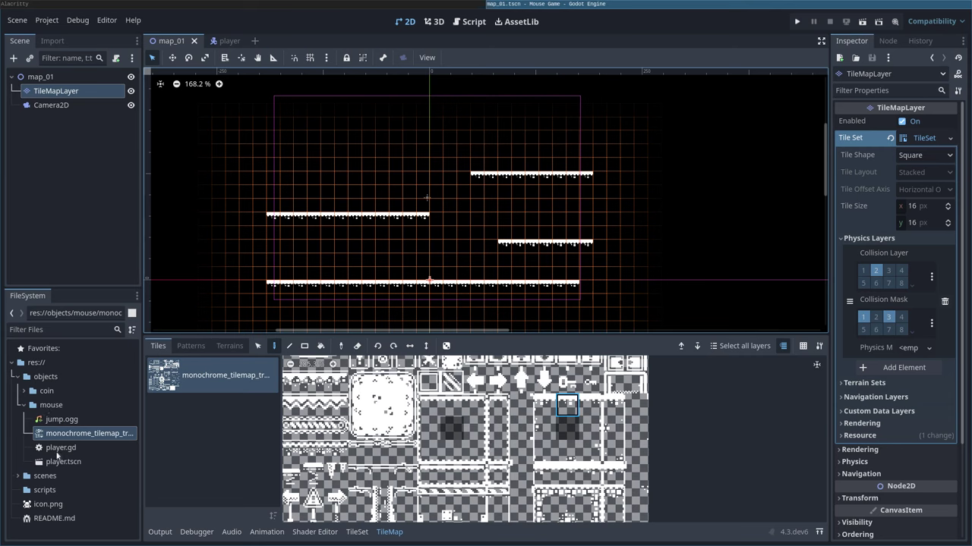
pyautogui.click(65, 449)
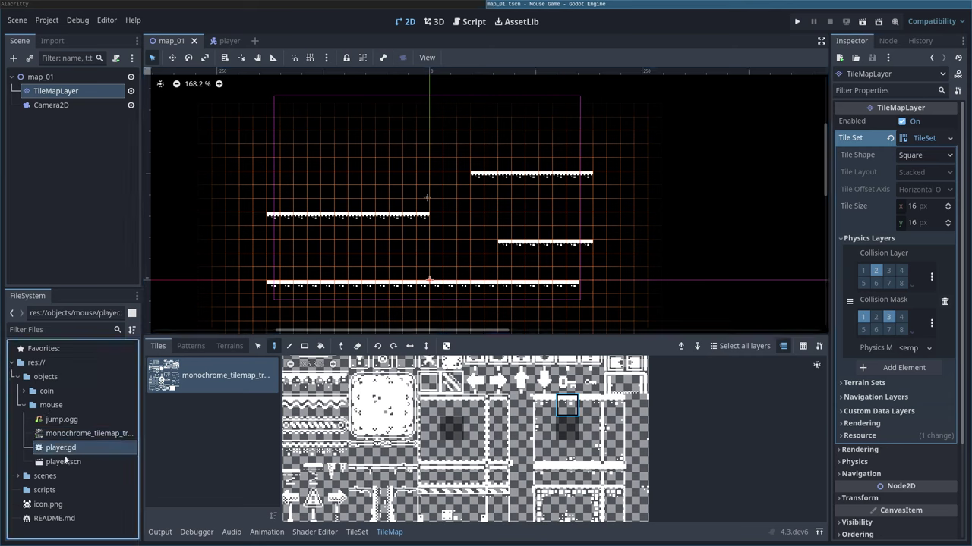
pyautogui.click(67, 462)
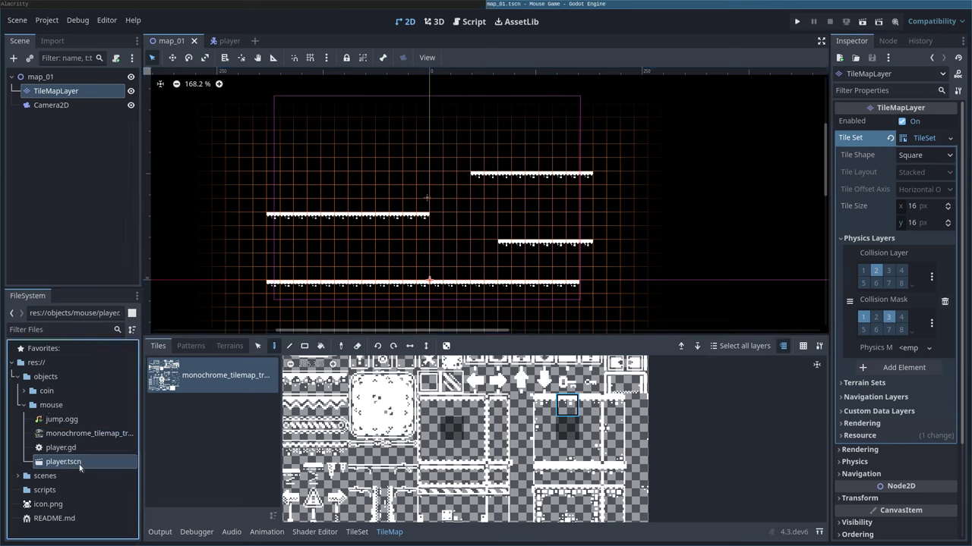
# Step: Drop a player.tscn instance into map_01 above the ground, save, run the game, then stop it
pyautogui.moveTo(61, 464); pyautogui.dragTo(344, 263)
pyautogui.scroll(11, 350, 275)
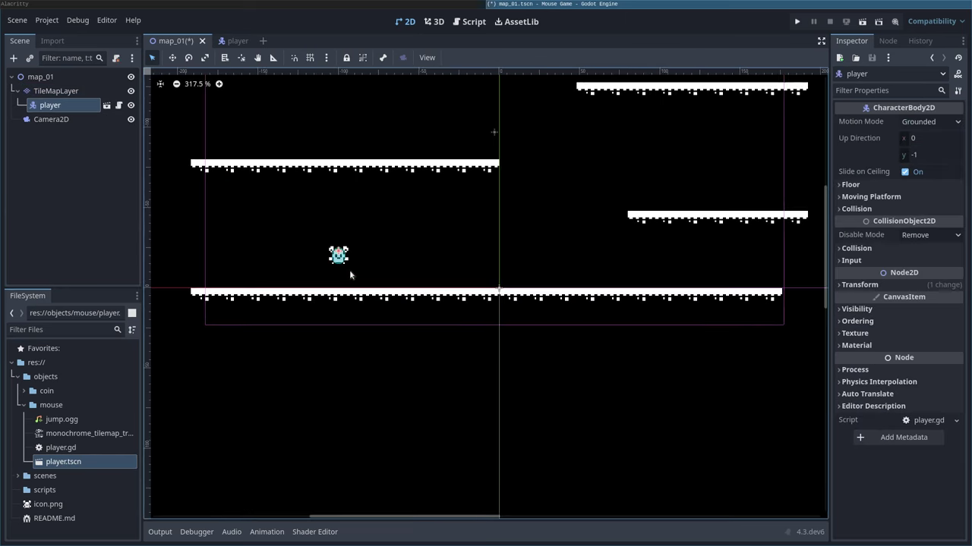
pyautogui.hotkey('ctrl', 's')
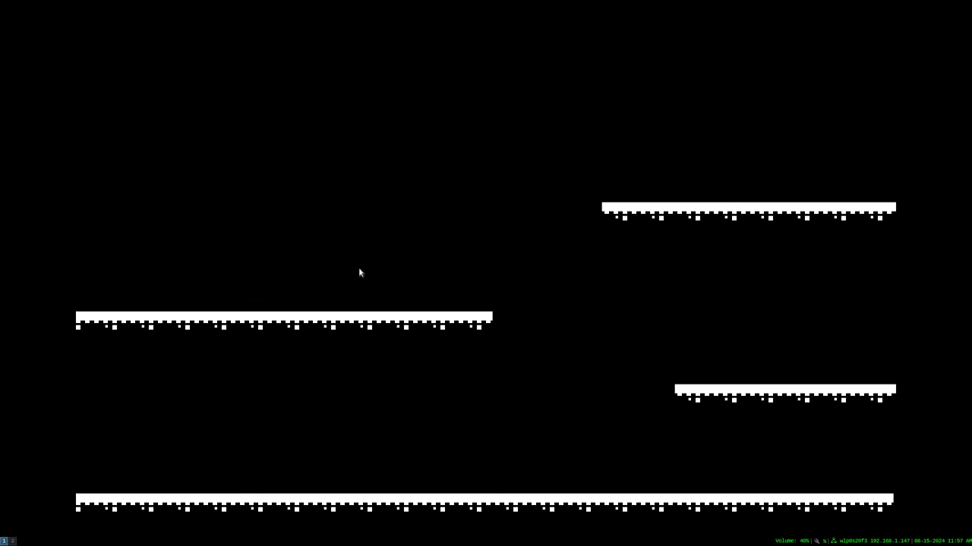
pyautogui.press('Escape')
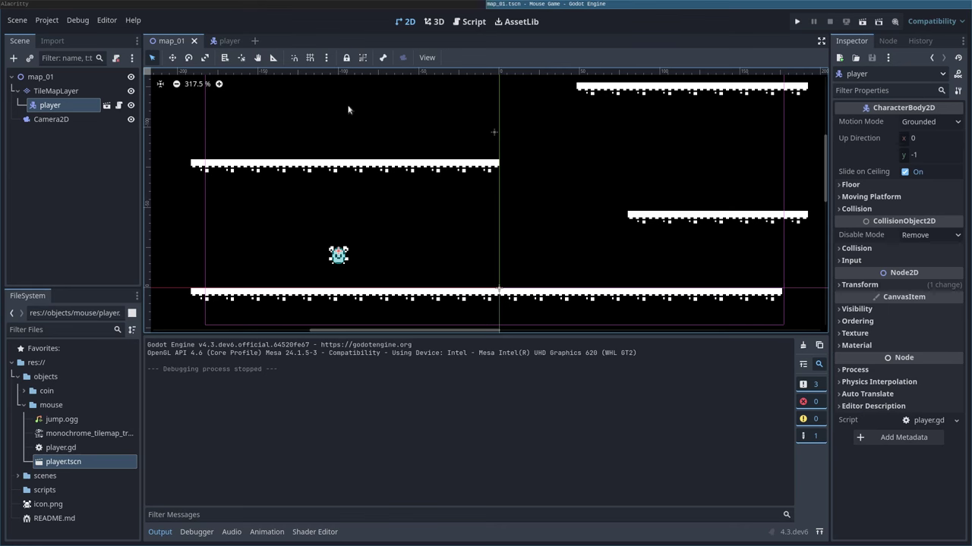
# Step: In the player scene, change the collision mask from layer 1 to layers 2 and 3
pyautogui.click(222, 41)
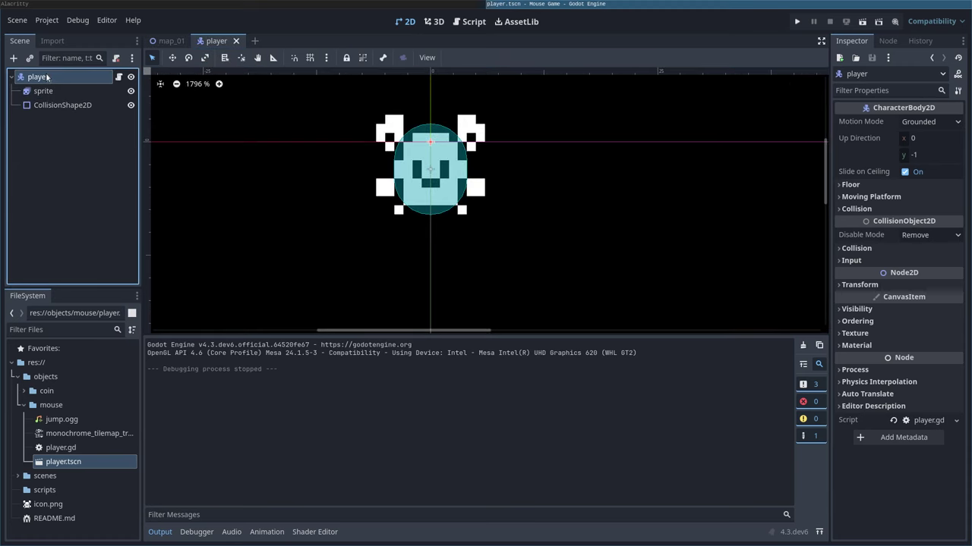
pyautogui.click(839, 249)
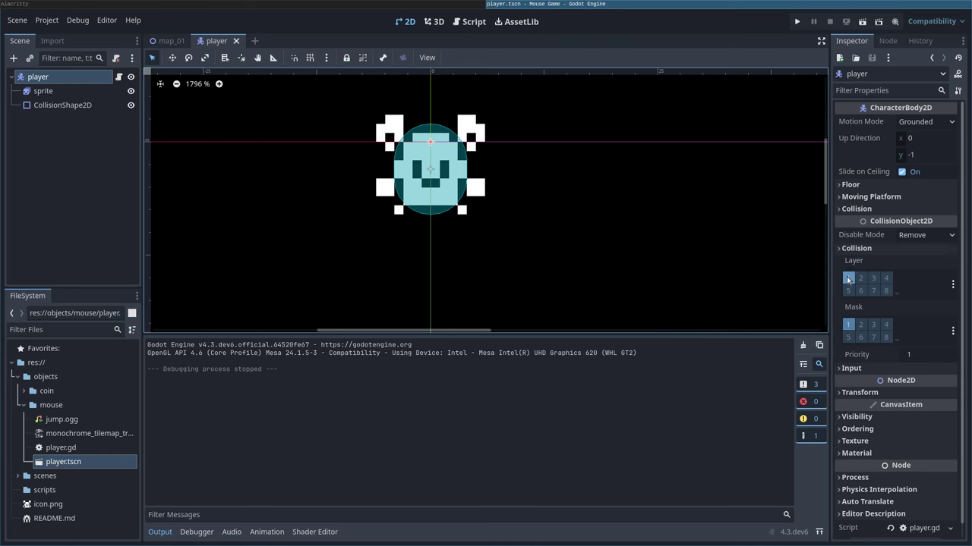
pyautogui.click(847, 324)
pyautogui.click(860, 324)
pyautogui.click(873, 324)
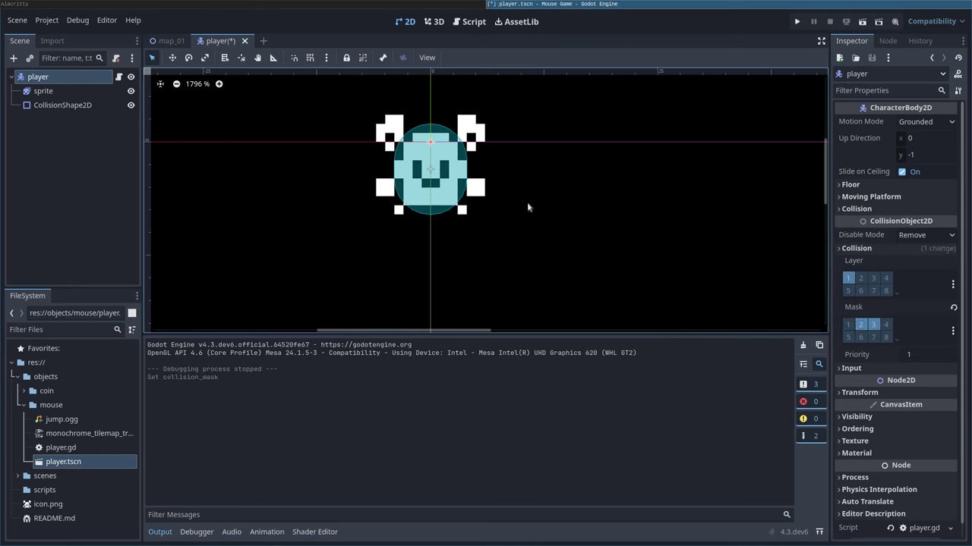
# Step: Save and run the game, run the mouse left and right and jump, then stop it
pyautogui.press('F6')
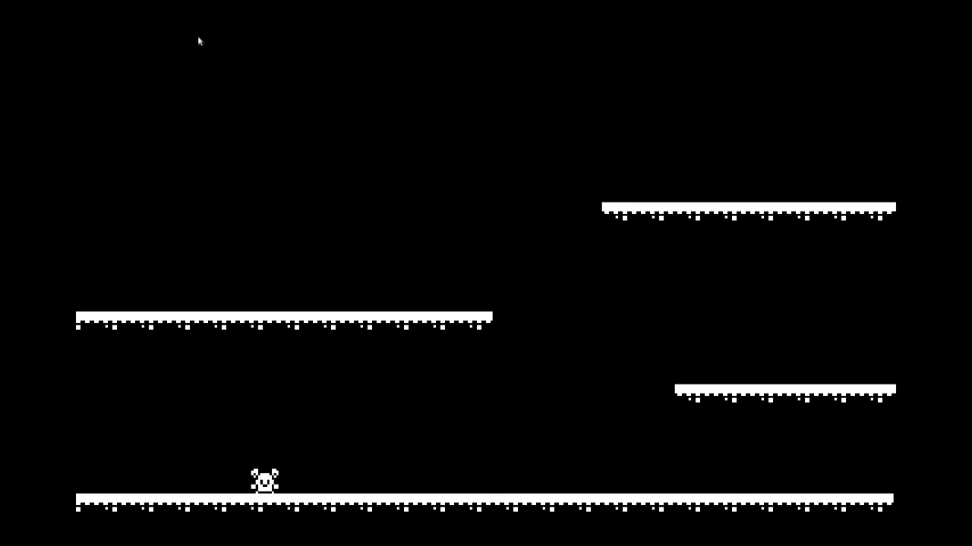
pyautogui.press('Left')
pyautogui.press('Right')
pyautogui.press('Left')
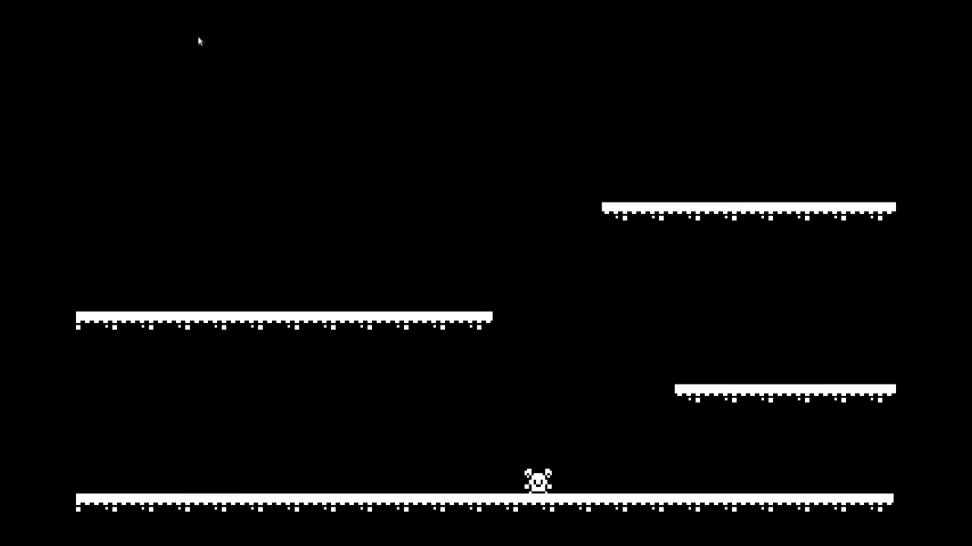
pyautogui.press('Right')
pyautogui.press('Left')
pyautogui.press('Up')
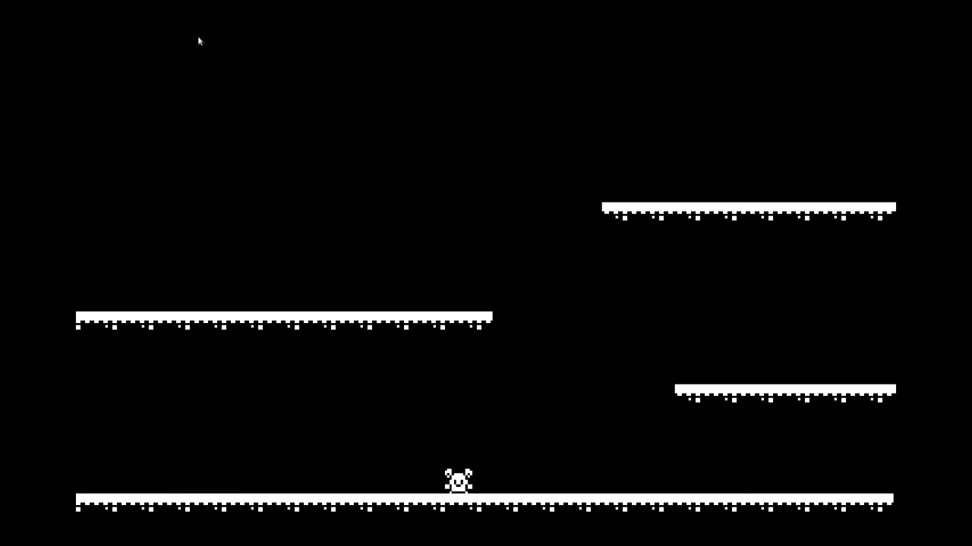
pyautogui.press('Up')
pyautogui.press('Right')
pyautogui.press('Up')
pyautogui.press('Left')
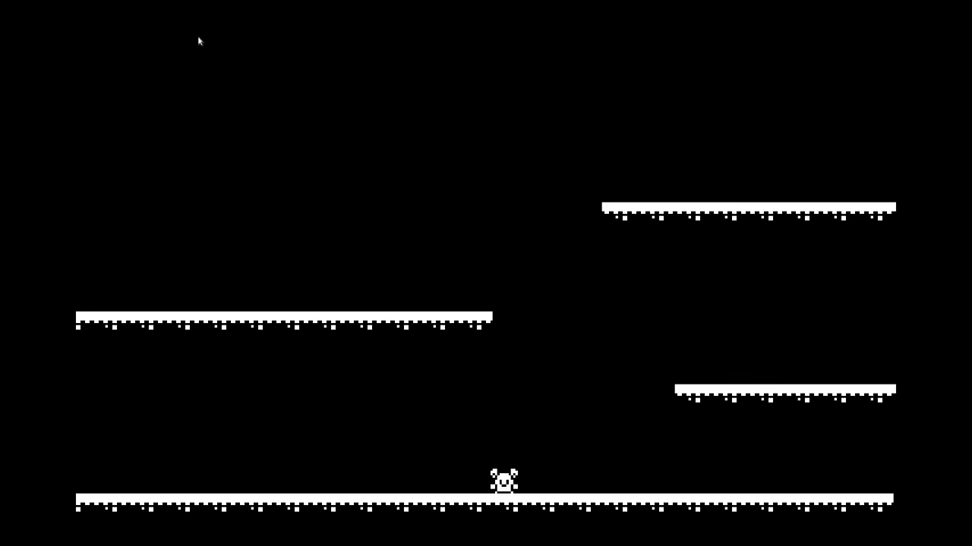
pyautogui.press('Right')
pyautogui.press('Left')
pyautogui.press('Left')
pyautogui.press('Right')
pyautogui.press('Left')
pyautogui.press('Right')
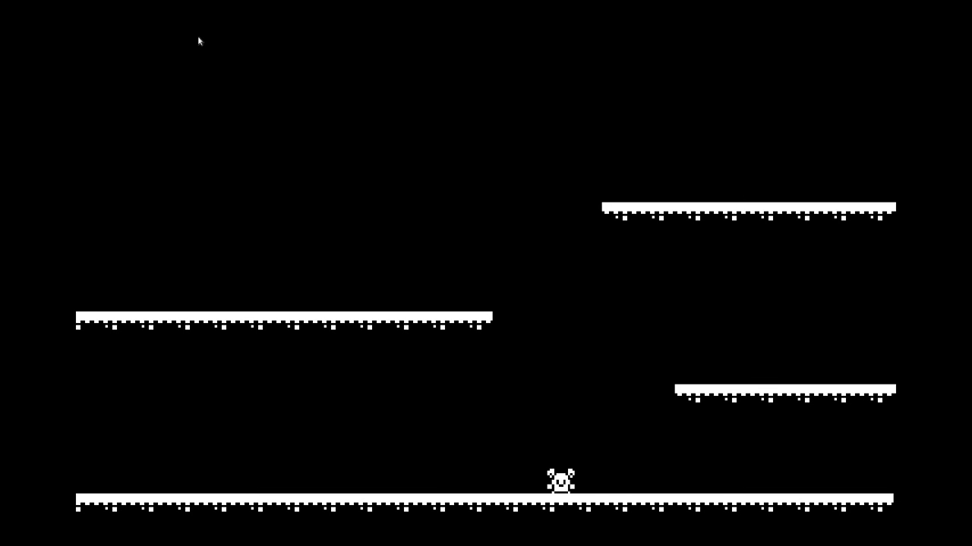
pyautogui.press('Left')
pyautogui.press('Up')
pyautogui.press('Right')
pyautogui.press('Up')
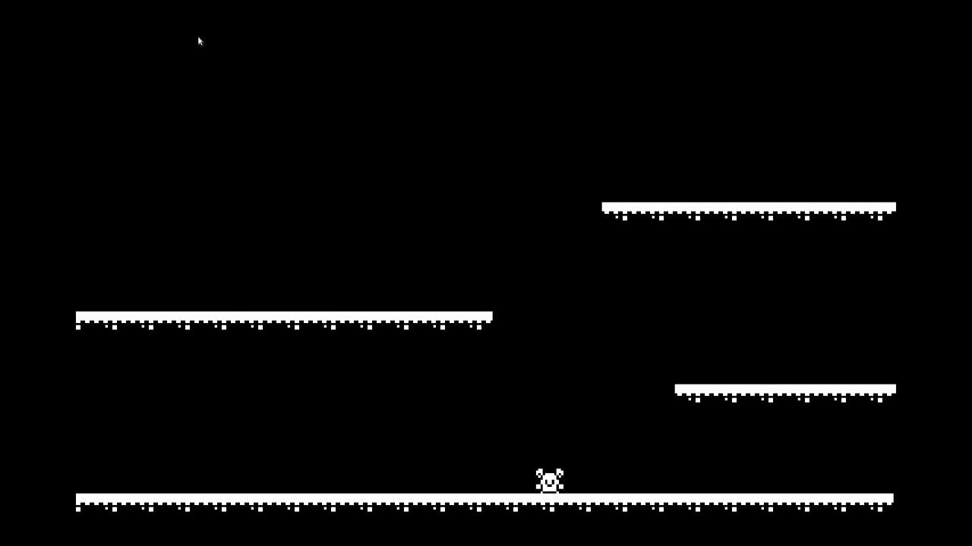
pyautogui.press('Up')
pyautogui.press('Escape')
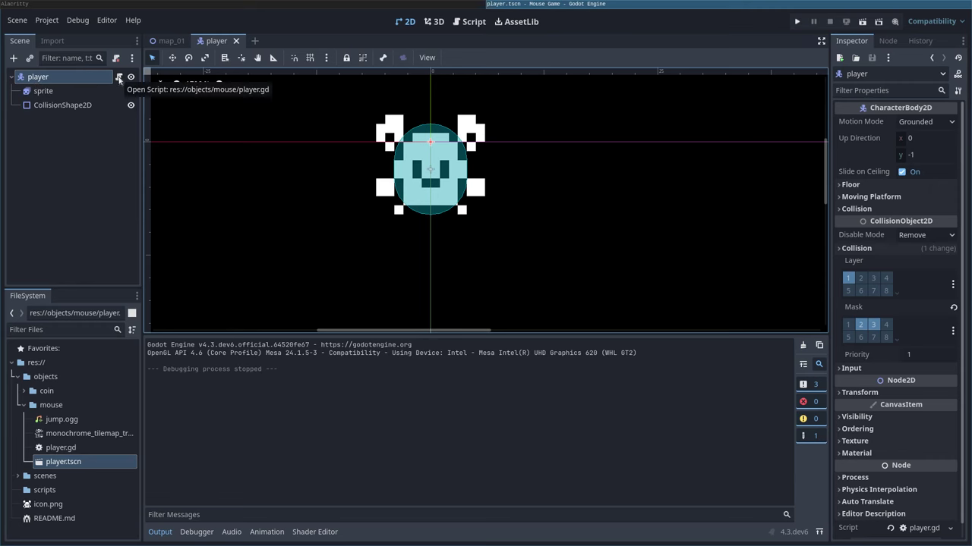
# Step: In player.gd, change SPEED to 150.0 and JUMP_VELOCITY to -300.0
pyautogui.click(118, 77)
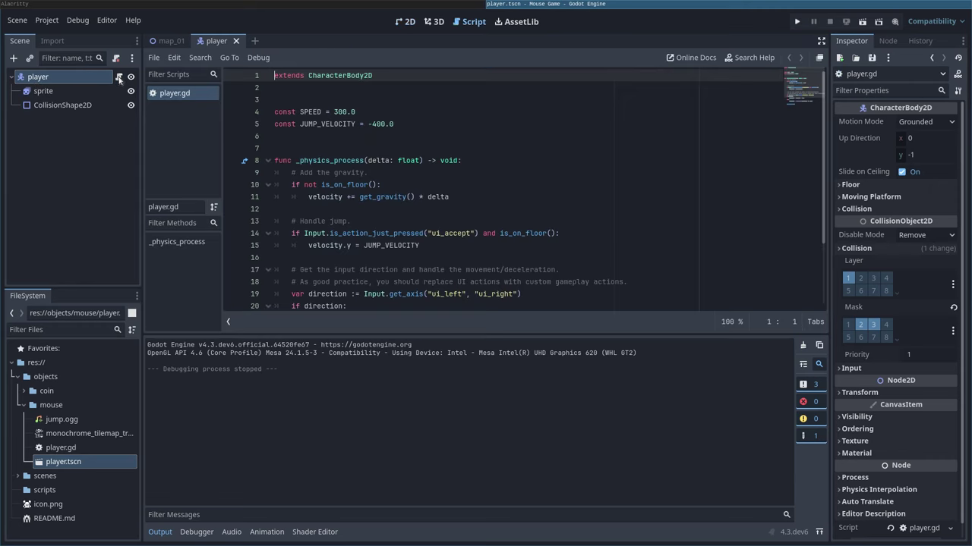
pyautogui.click(337, 111)
pyautogui.write('15')
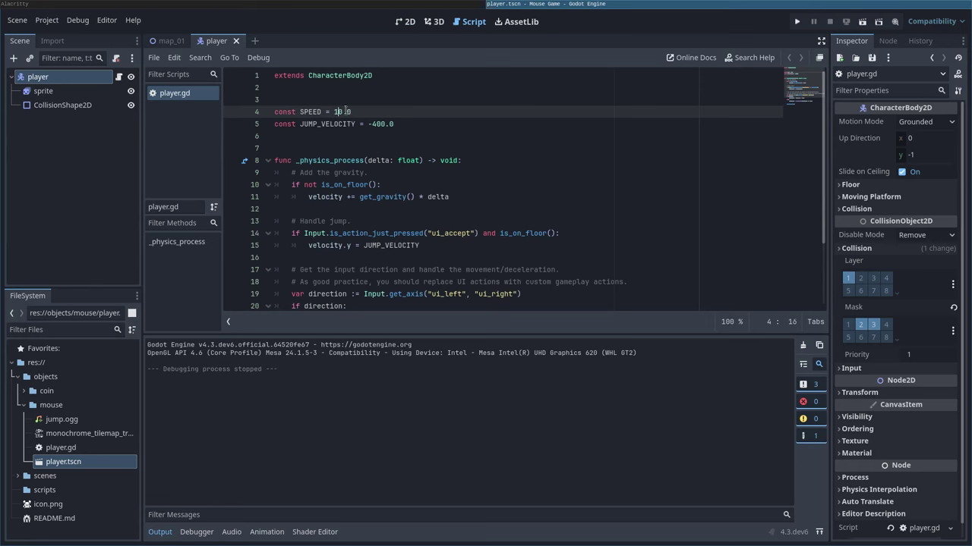
pyautogui.press('Down')
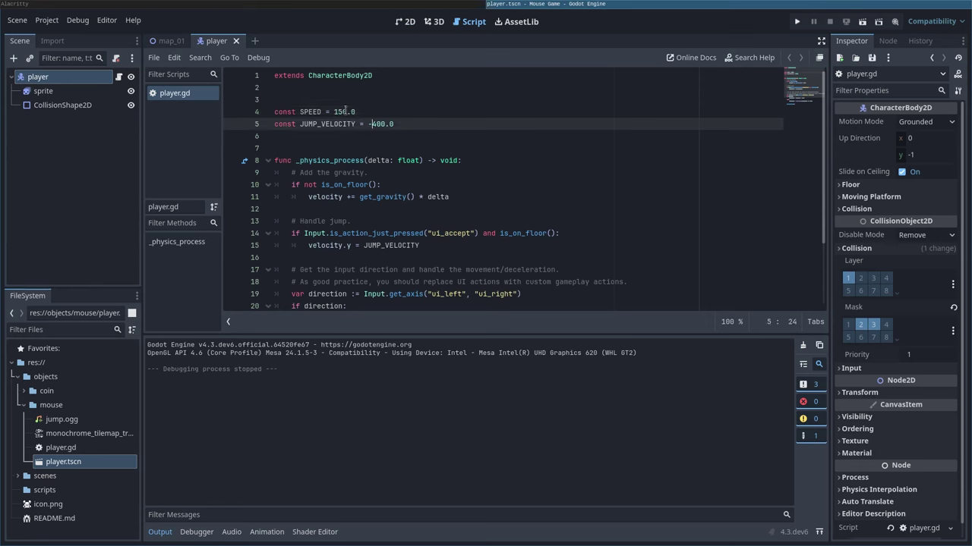
pyautogui.press('Delete')
pyautogui.write('3')
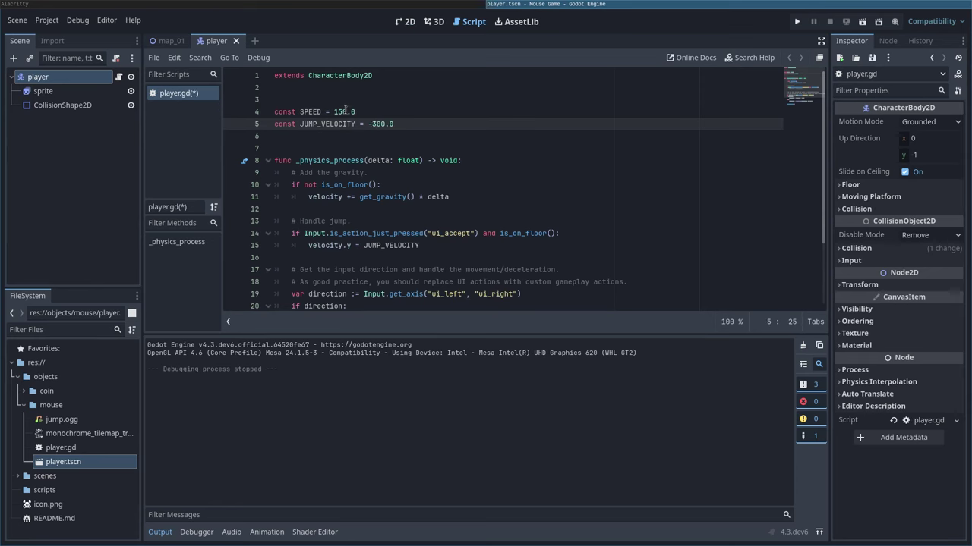
# Step: Save and playtest, running and jumping onto the lower-right platform, then stop the game
pyautogui.press('F5')
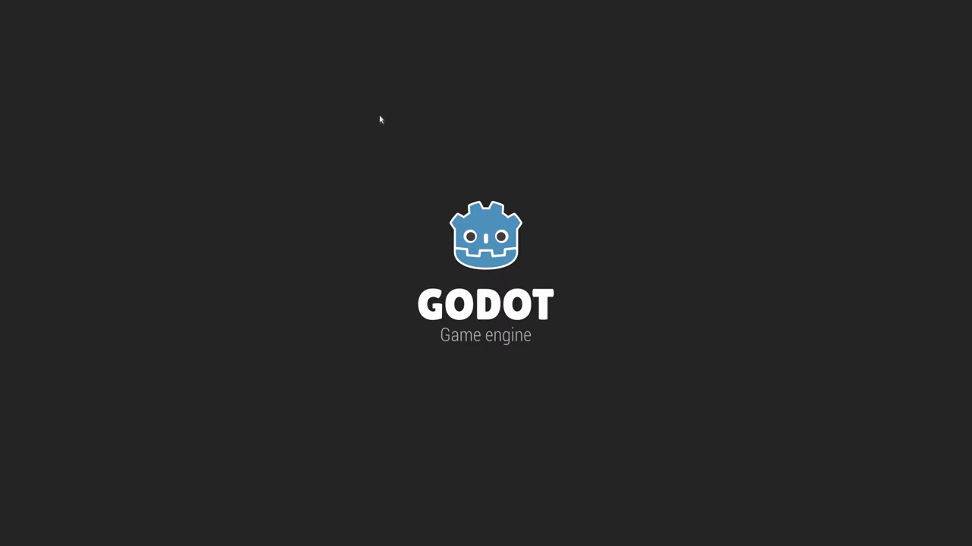
pyautogui.press('Right')
pyautogui.press('space')
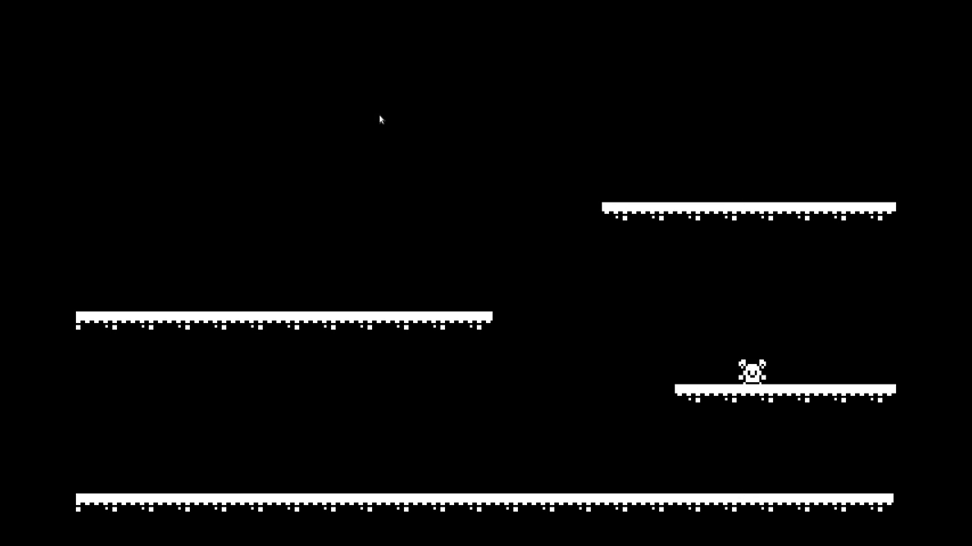
pyautogui.press('Left')
pyautogui.press('space')
pyautogui.press('Right')
pyautogui.press('space')
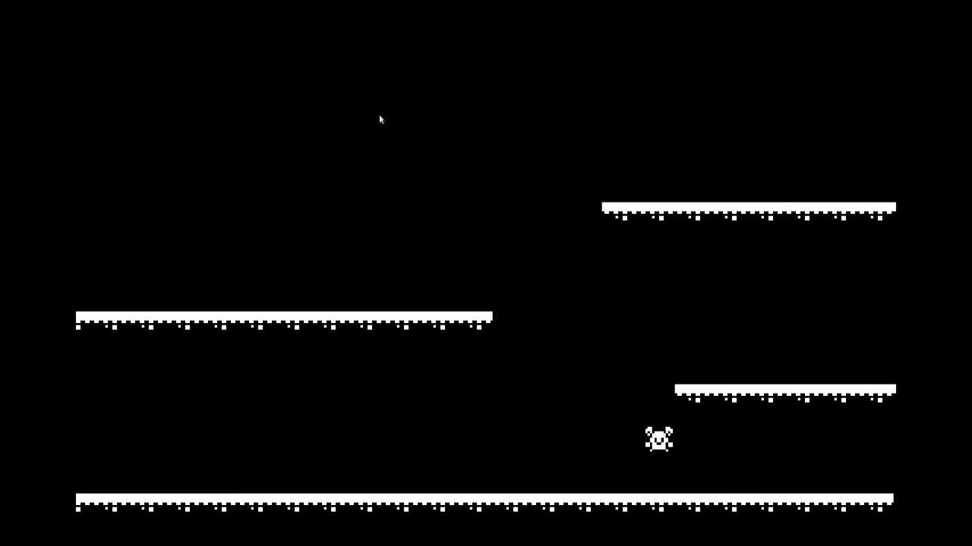
pyautogui.press('Left')
pyautogui.press('space')
pyautogui.press('Right')
pyautogui.press('space')
pyautogui.press('Left')
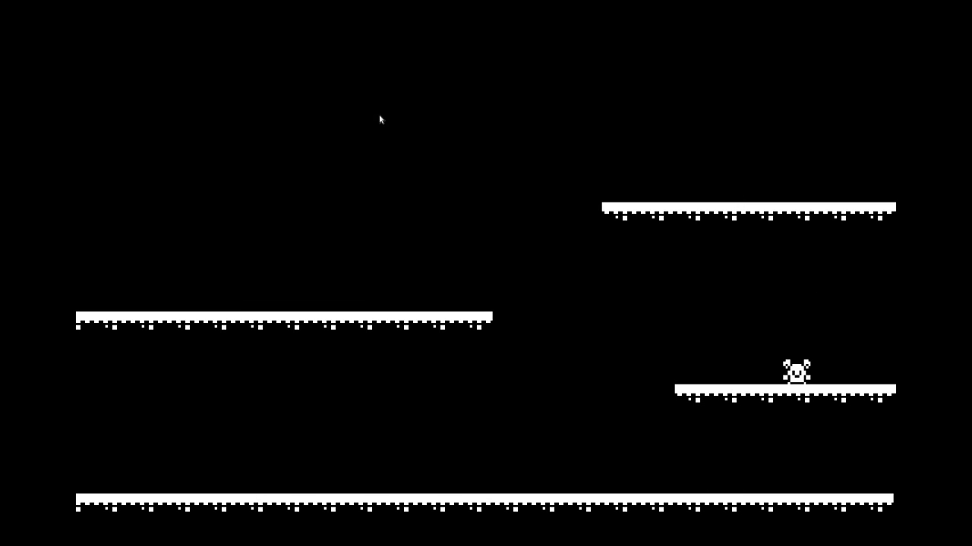
pyautogui.press('space')
pyautogui.press('F8')
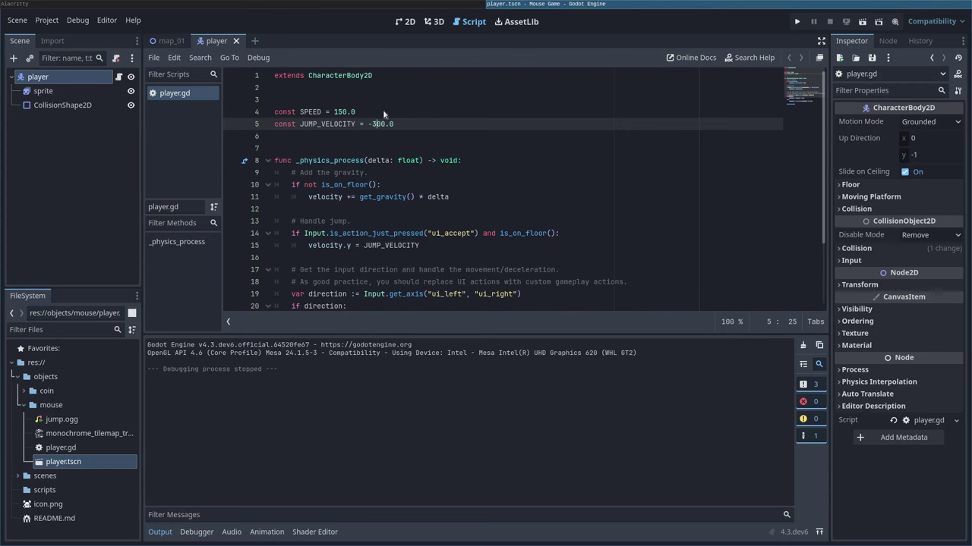
# Step: In map_01, paint tiles on the TileMapLayer to extend the middle-right platform leftward
pyautogui.click(165, 41)
pyautogui.click(54, 91)
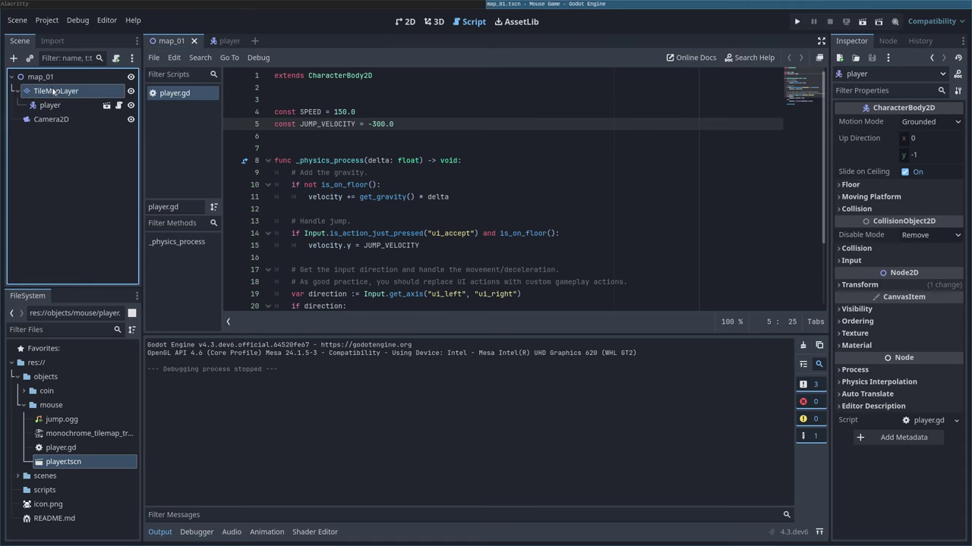
pyautogui.click(405, 22)
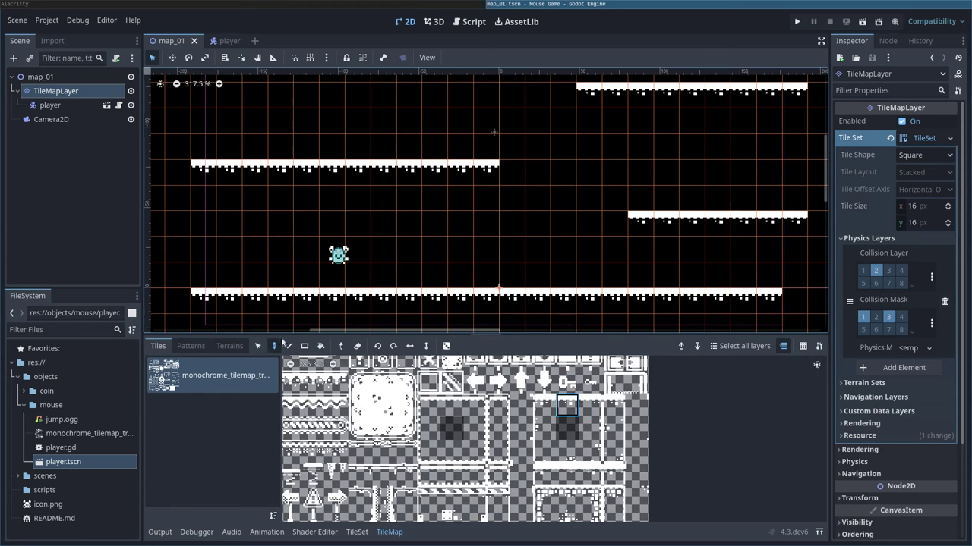
pyautogui.moveTo(615, 218); pyautogui.dragTo(563, 220)
# Step: Playtest climbing to the top-right platform and back down, then close the game and return to the player scene
pyautogui.press('F5')
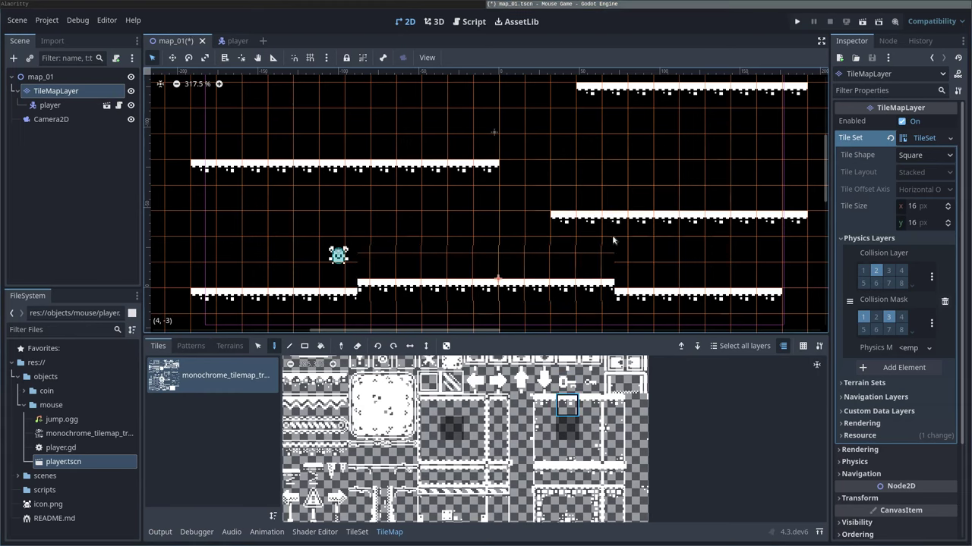
pyautogui.press('Right')
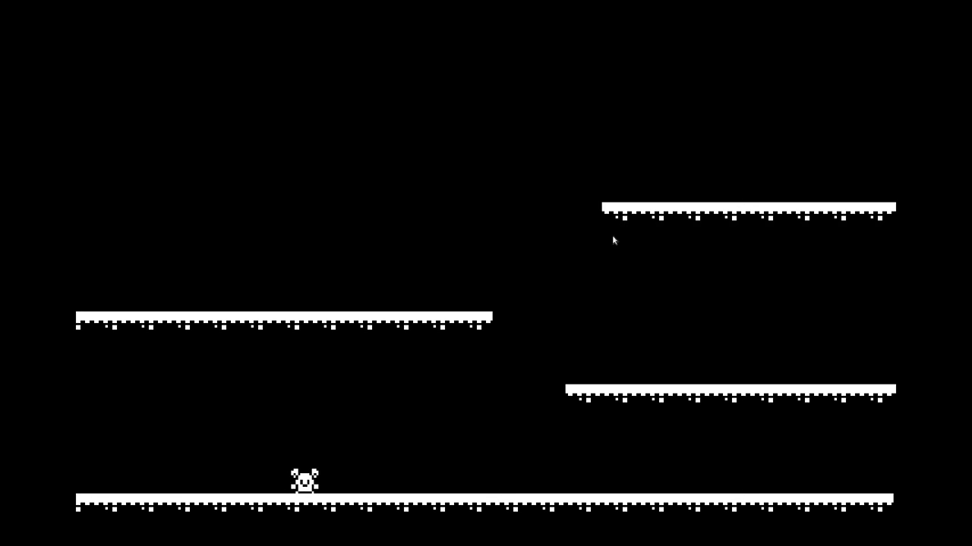
pyautogui.press('Up')
pyautogui.press('Left')
pyautogui.press('Up')
pyautogui.press('Right')
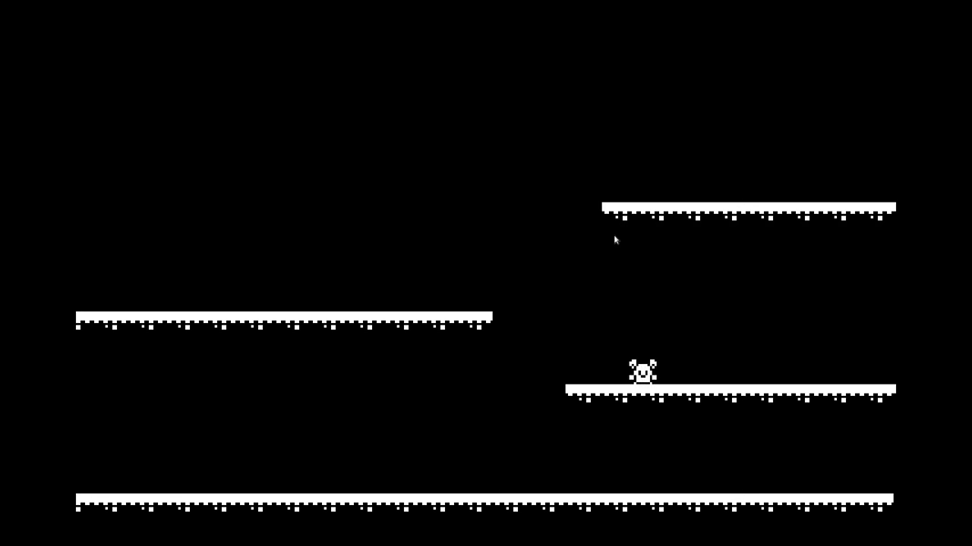
pyautogui.press('Left')
pyautogui.press('Up')
pyautogui.press('Right')
pyautogui.press('Up')
pyautogui.press('Left')
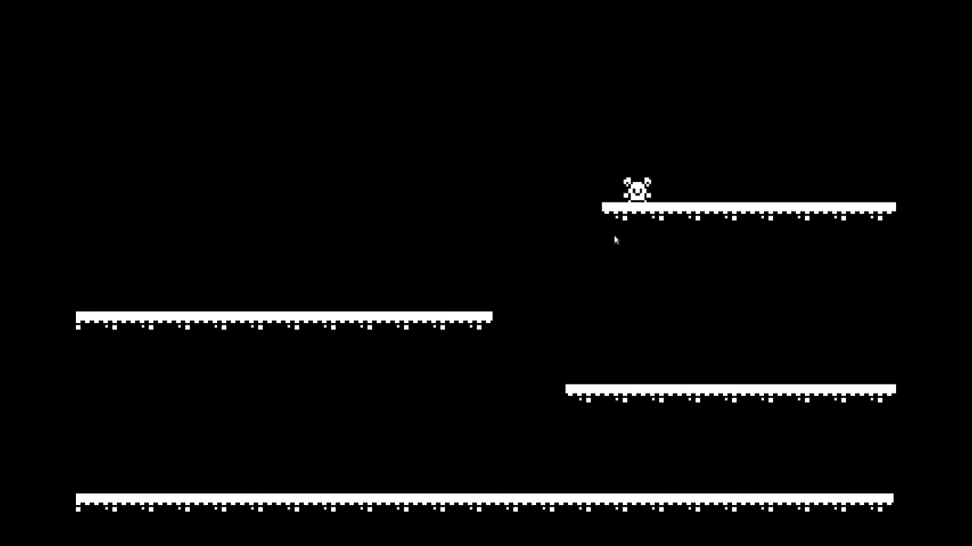
pyautogui.press('Right')
pyautogui.press('Left')
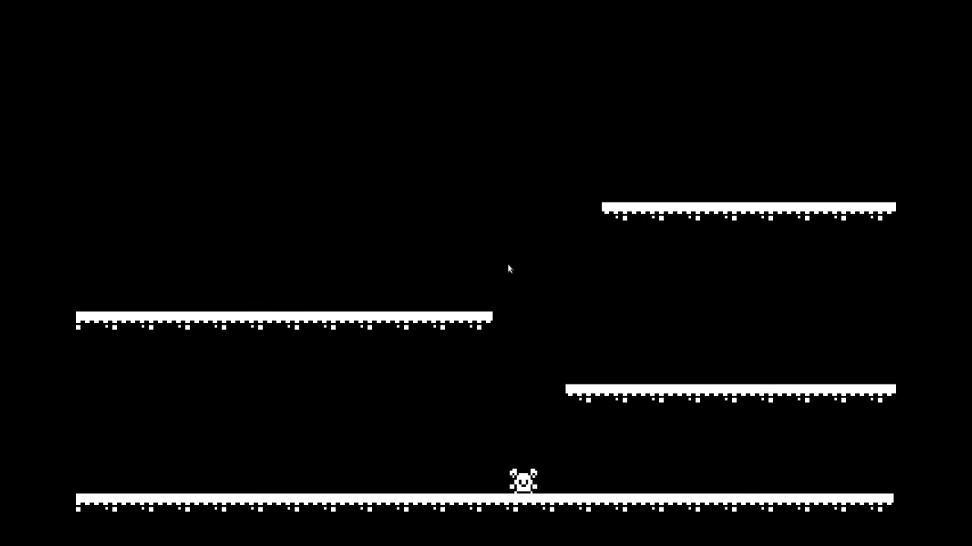
pyautogui.press('Escape')
pyautogui.click(218, 41)
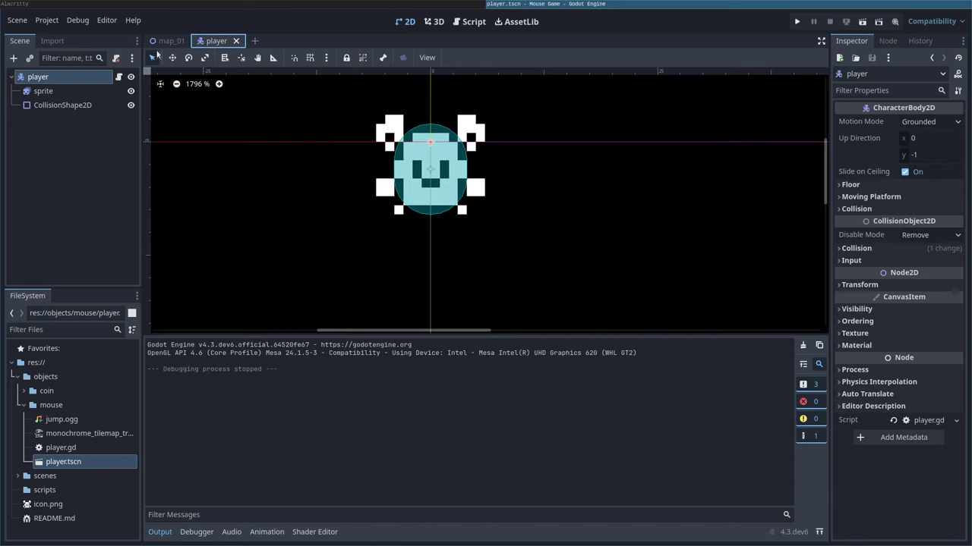
# Step: Turn on Autoplay on Load for the sprite's 'default' animation and save the scene
pyautogui.click(47, 92)
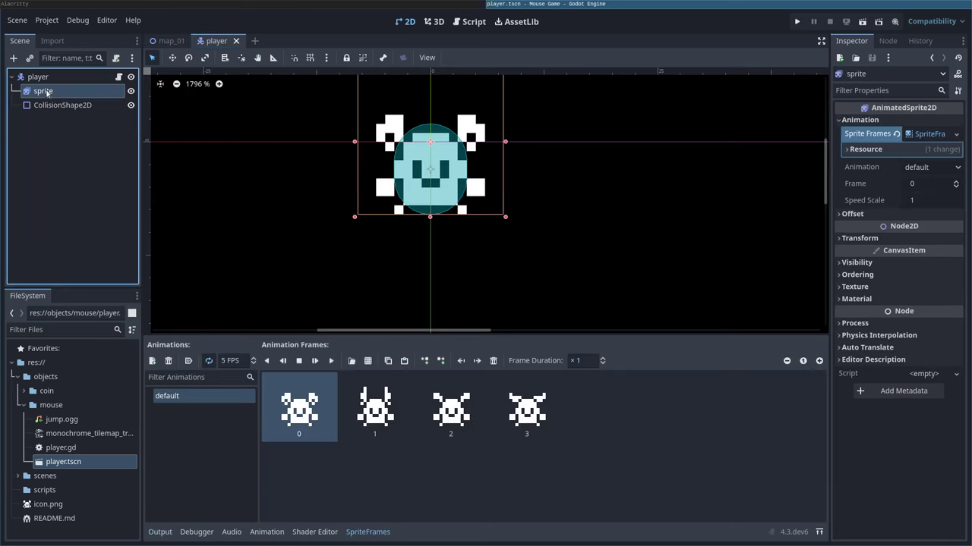
pyautogui.click(188, 363)
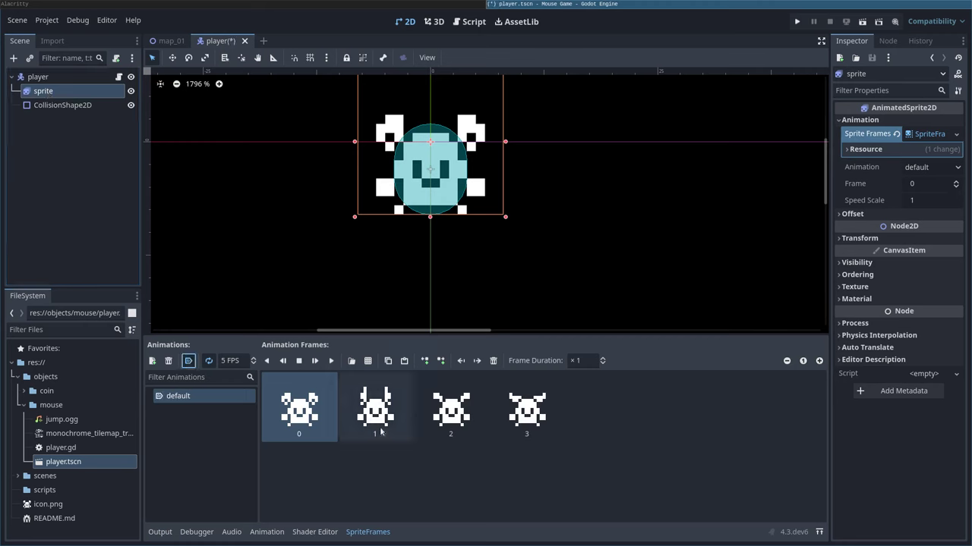
pyautogui.hotkey('ctrl', 's')
# Step: Run the game, move back and forth, jump onto the lower-right platform, then close it
pyautogui.press('F5')
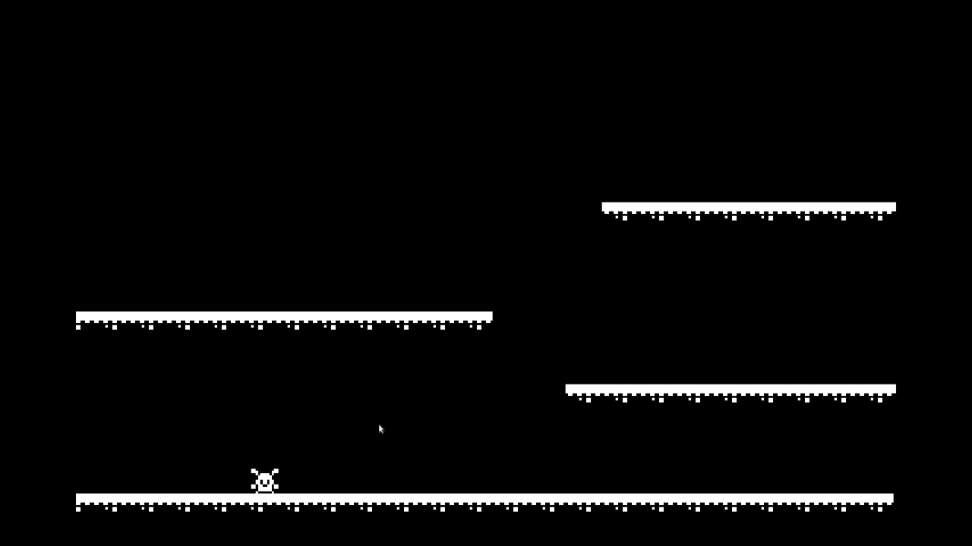
pyautogui.press('Right')
pyautogui.press('Left')
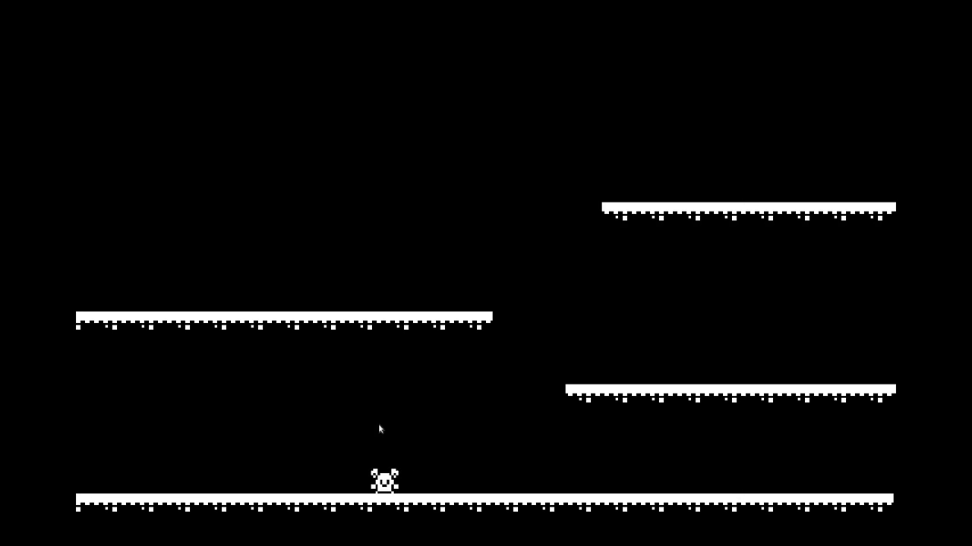
pyautogui.press('Right')
pyautogui.press('space')
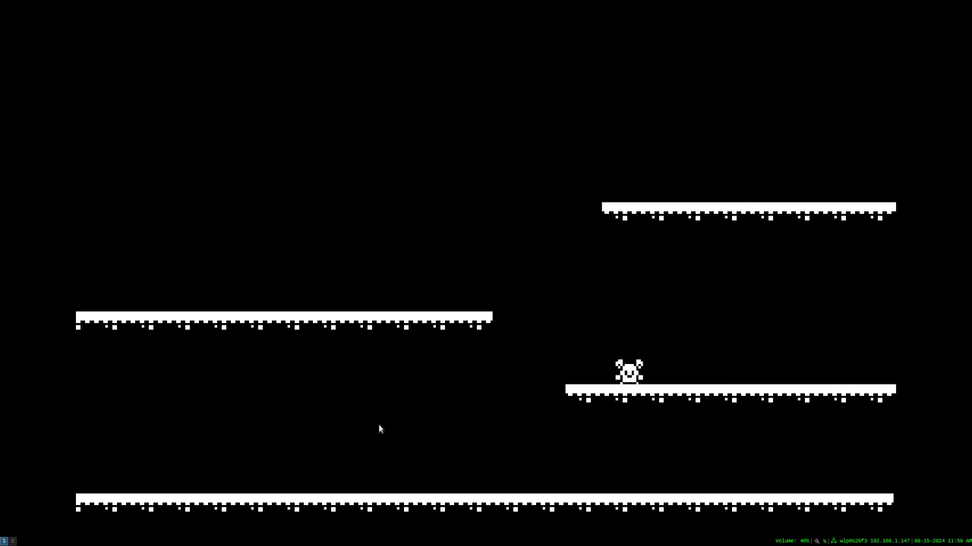
pyautogui.press('Escape')
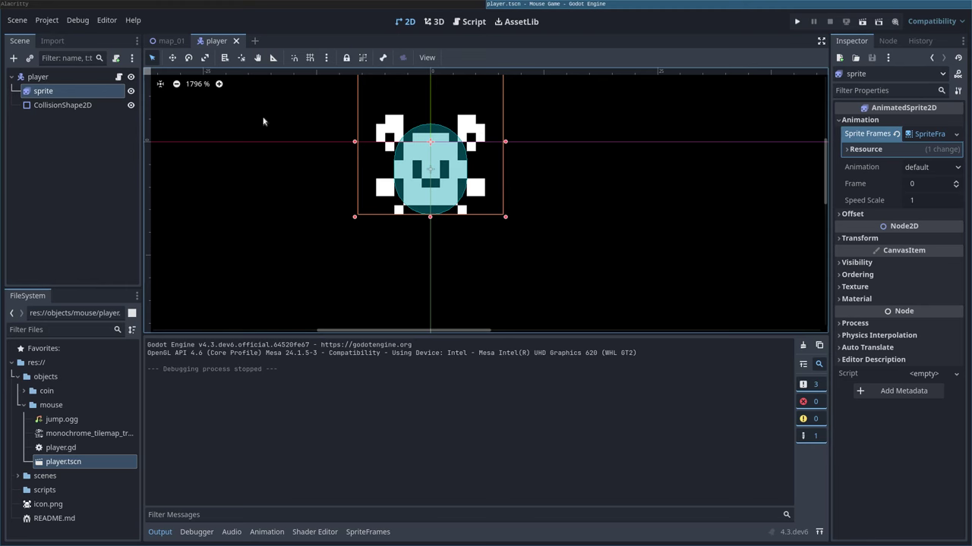
# Step: Add a new animation named 'run' to the sprite's SpriteFrames
pyautogui.moveTo(478, 143); pyautogui.dragTo(482, 208, button='middle')
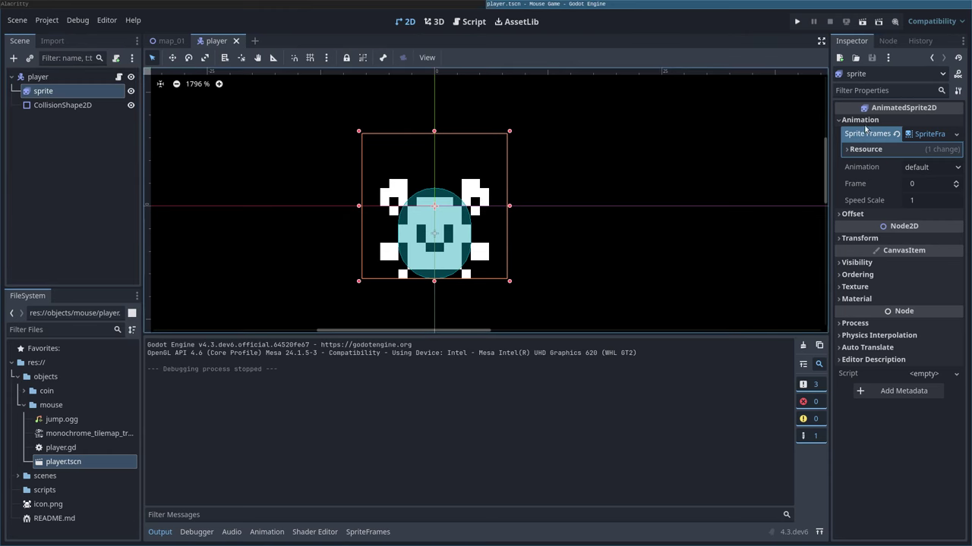
pyautogui.click(921, 137)
pyautogui.click(370, 532)
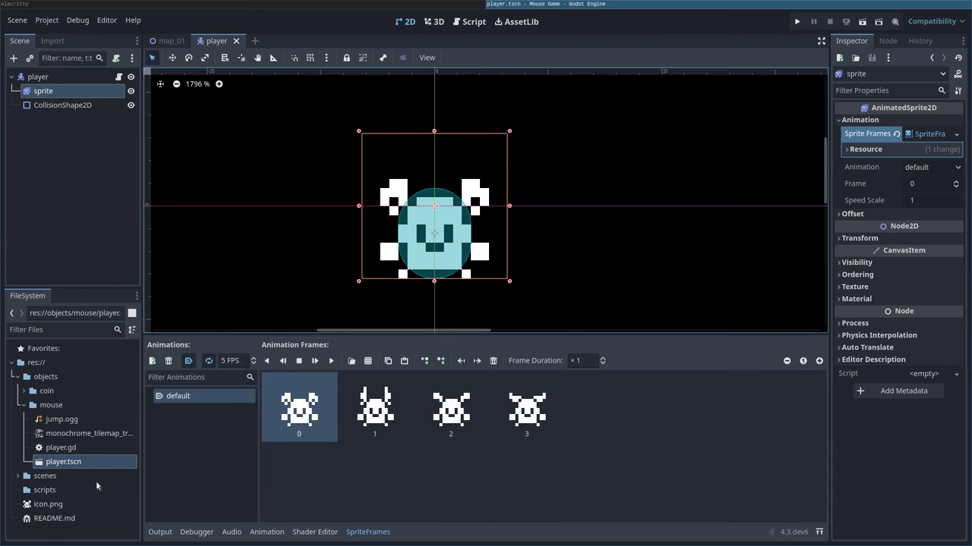
pyautogui.click(152, 360)
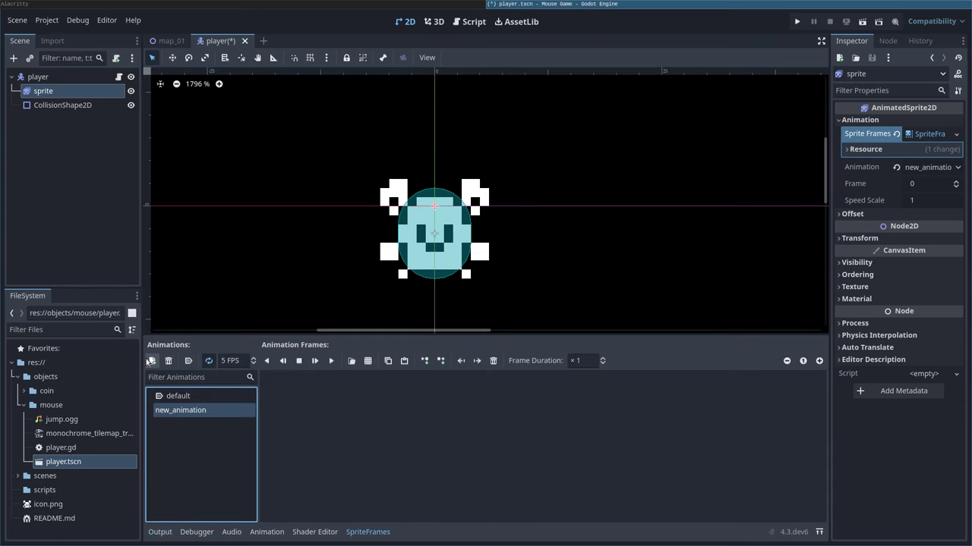
pyautogui.doubleClick(211, 412)
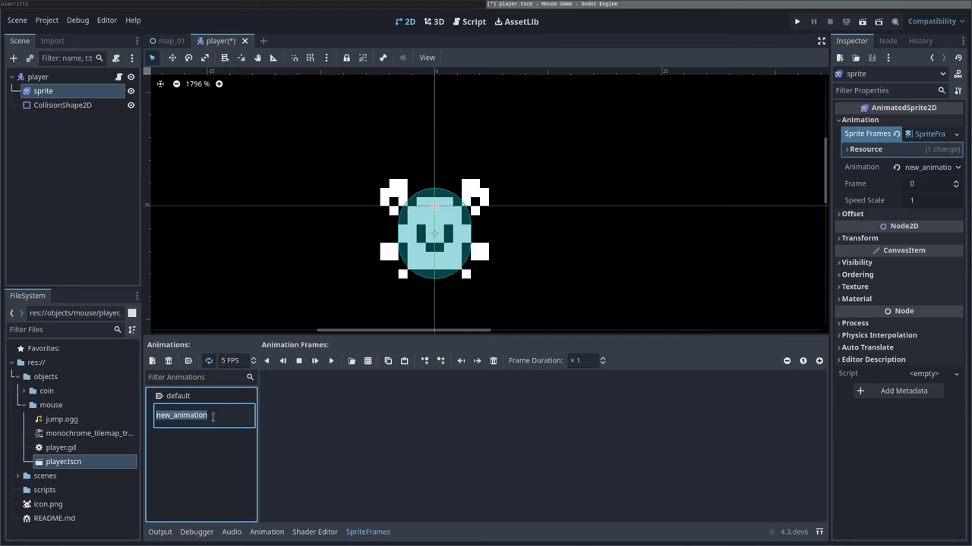
pyautogui.write('run')
pyautogui.press('Return')
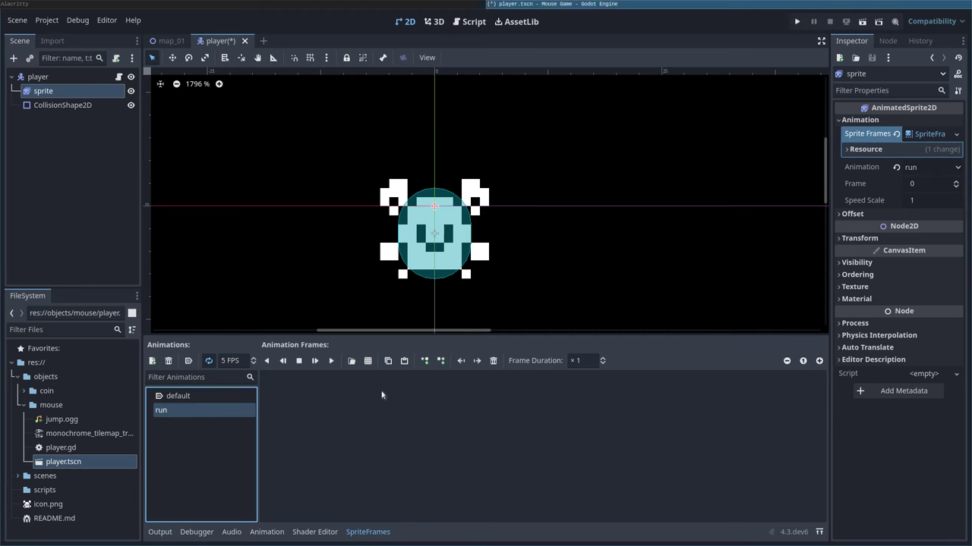
# Step: Fill 'run' with three skull frames from the monochrome tilemap sprite sheet
pyautogui.click(368, 360)
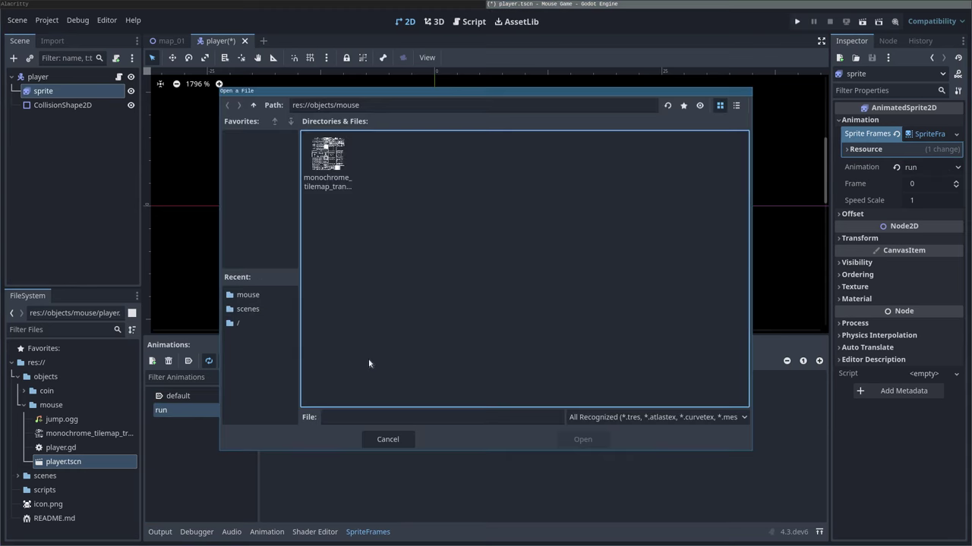
pyautogui.click(334, 161)
pyautogui.click(582, 439)
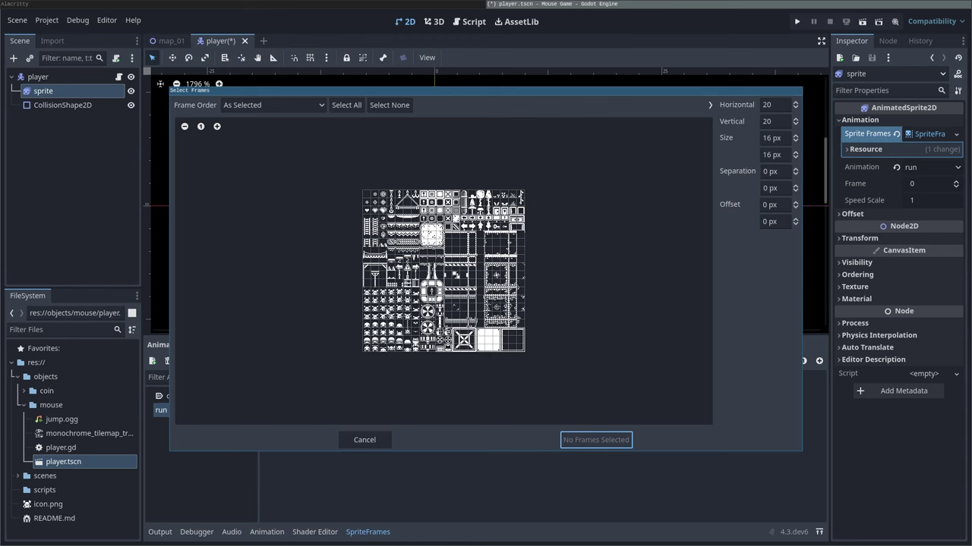
pyautogui.scroll(3, 383, 311)
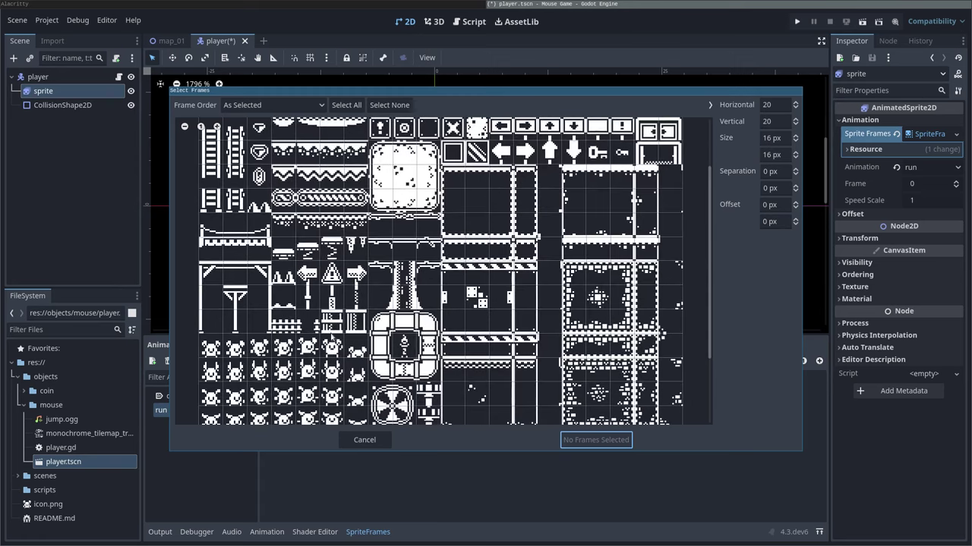
pyautogui.scroll(-3, 320, 341)
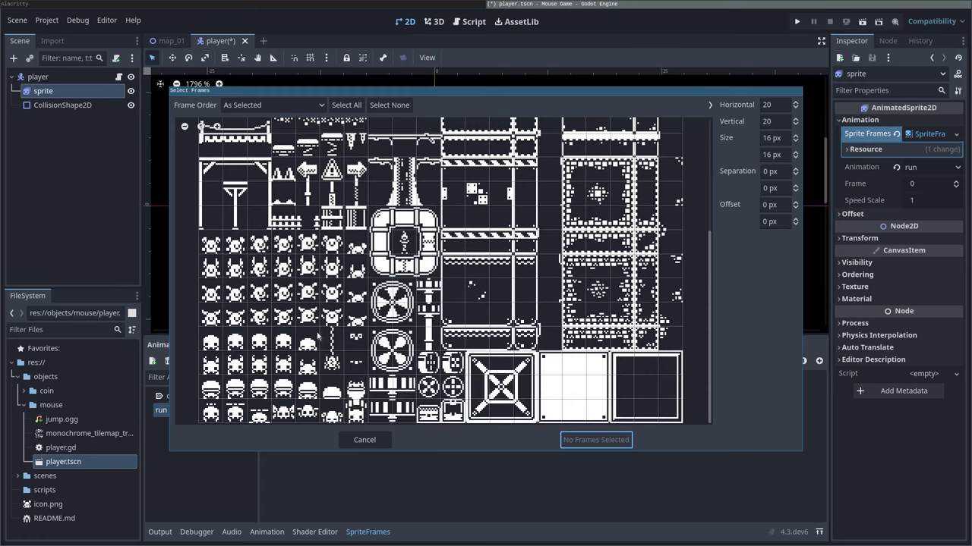
pyautogui.click(236, 243)
pyautogui.click(259, 243)
pyautogui.click(283, 243)
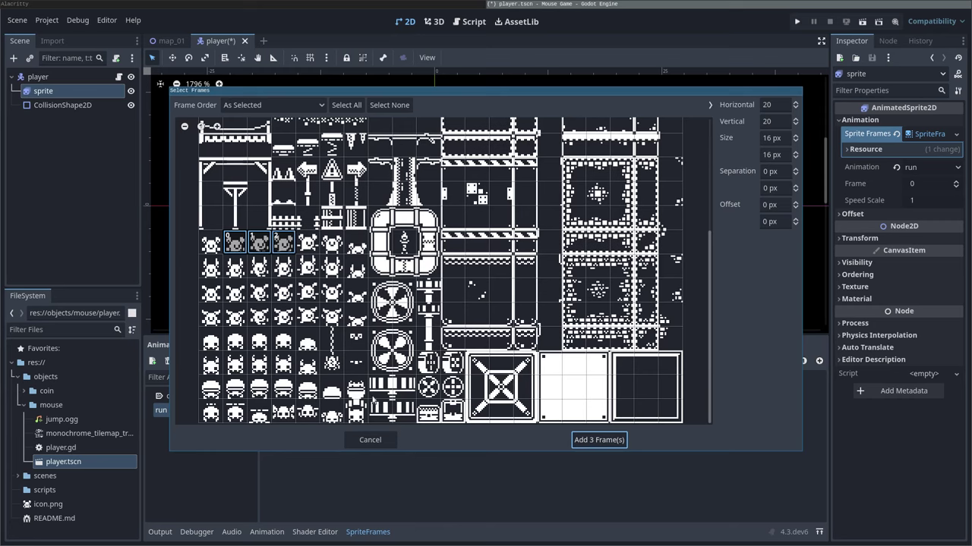
pyautogui.click(599, 440)
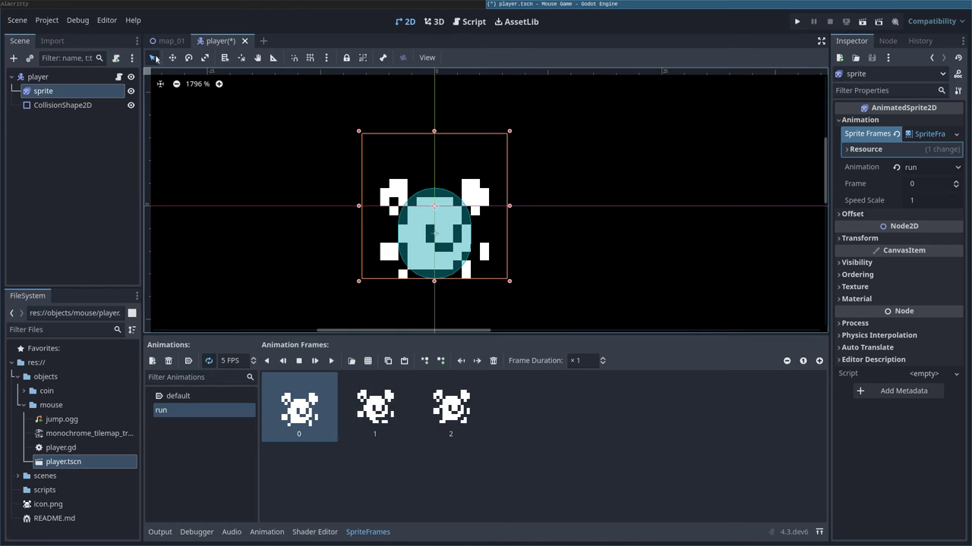
pyautogui.click(60, 78)
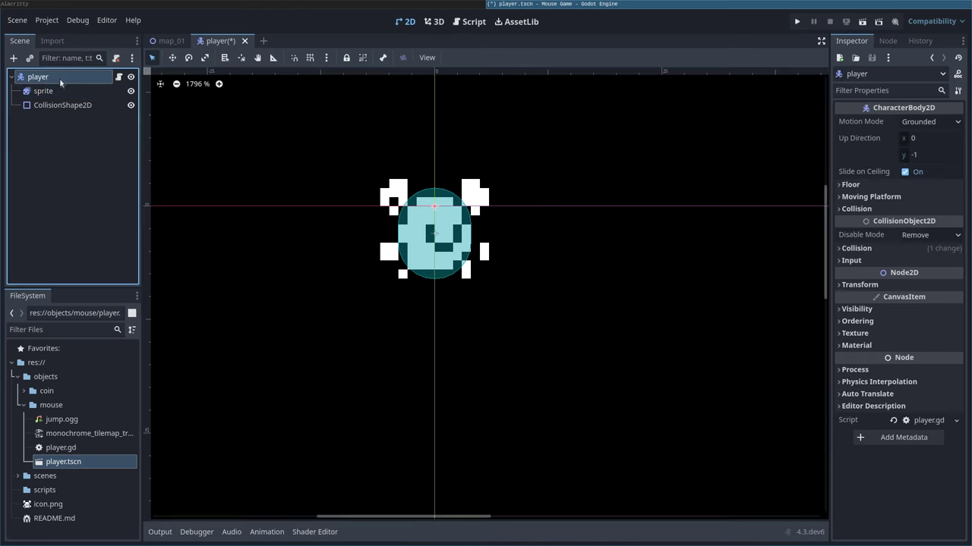
pyautogui.click(118, 77)
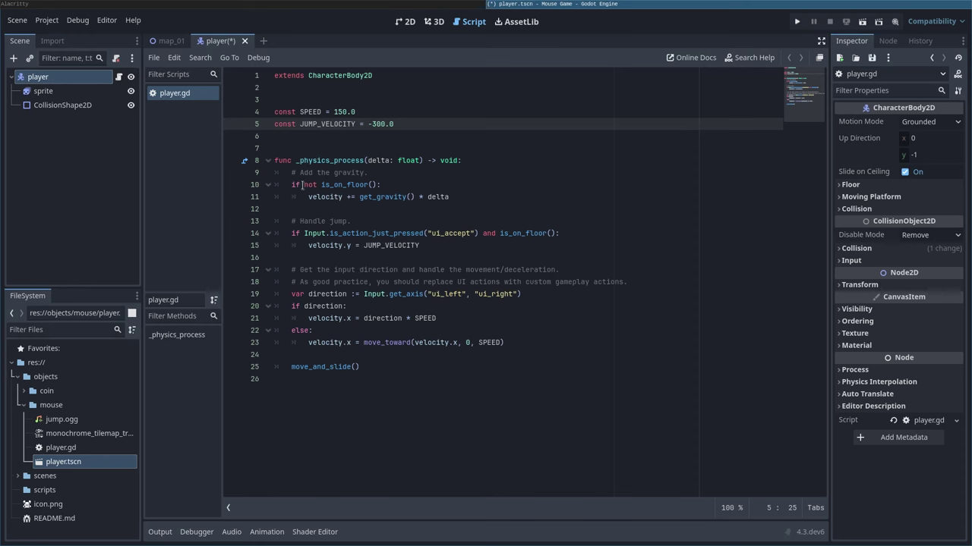
pyautogui.doubleClick(338, 185)
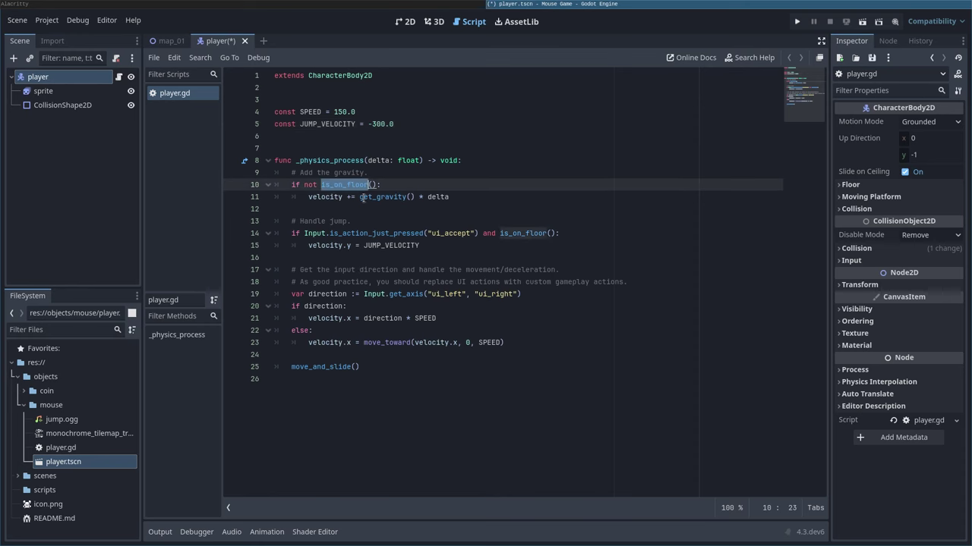
pyautogui.moveTo(348, 196); pyautogui.dragTo(453, 197)
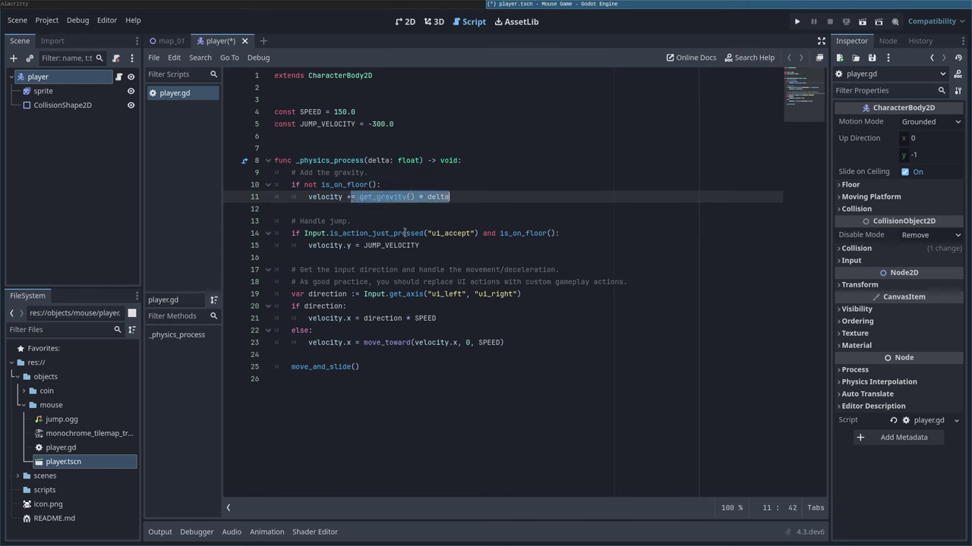
pyautogui.click(351, 244)
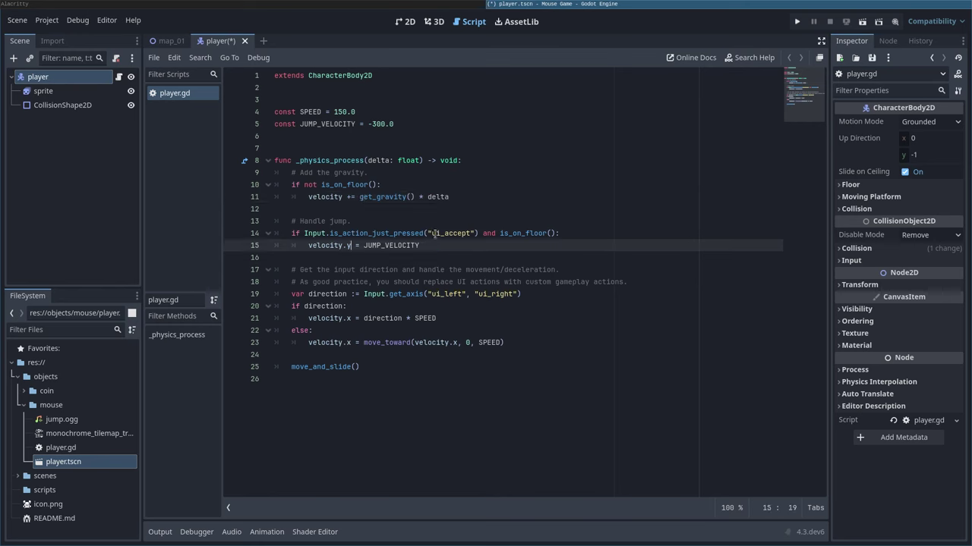
pyautogui.doubleClick(448, 233)
pyautogui.moveTo(492, 233); pyautogui.dragTo(558, 233)
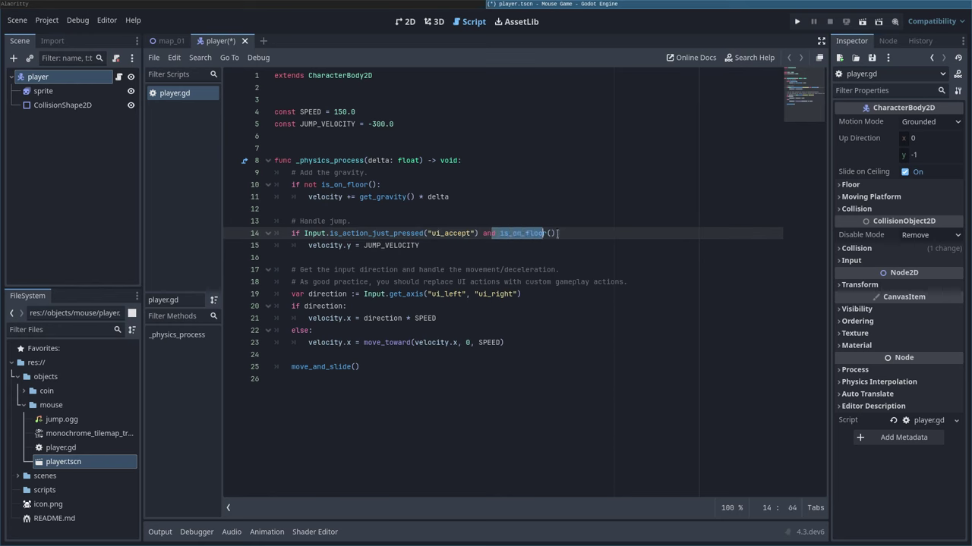
pyautogui.click(410, 245)
pyautogui.moveTo(304, 245); pyautogui.dragTo(443, 246)
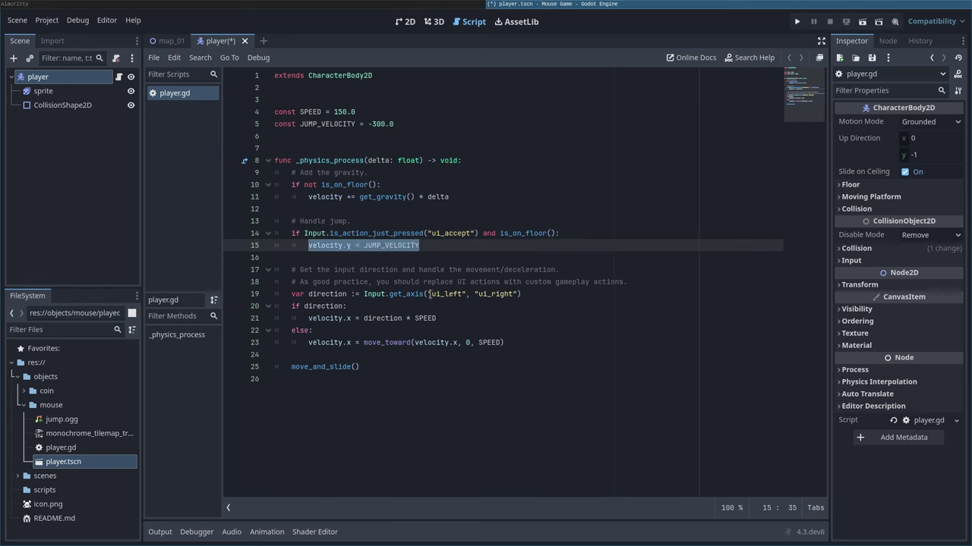
pyautogui.moveTo(429, 294); pyautogui.dragTo(517, 294)
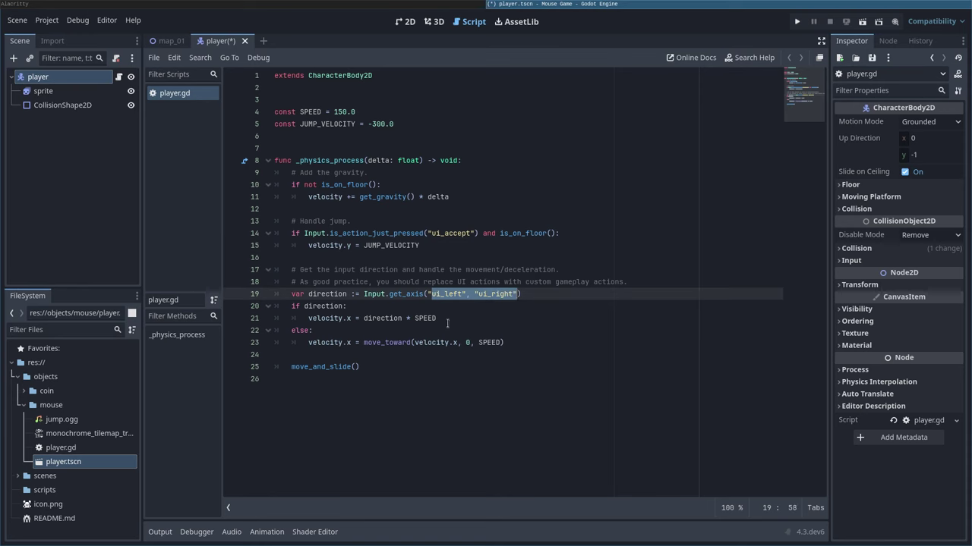
pyautogui.click(368, 355)
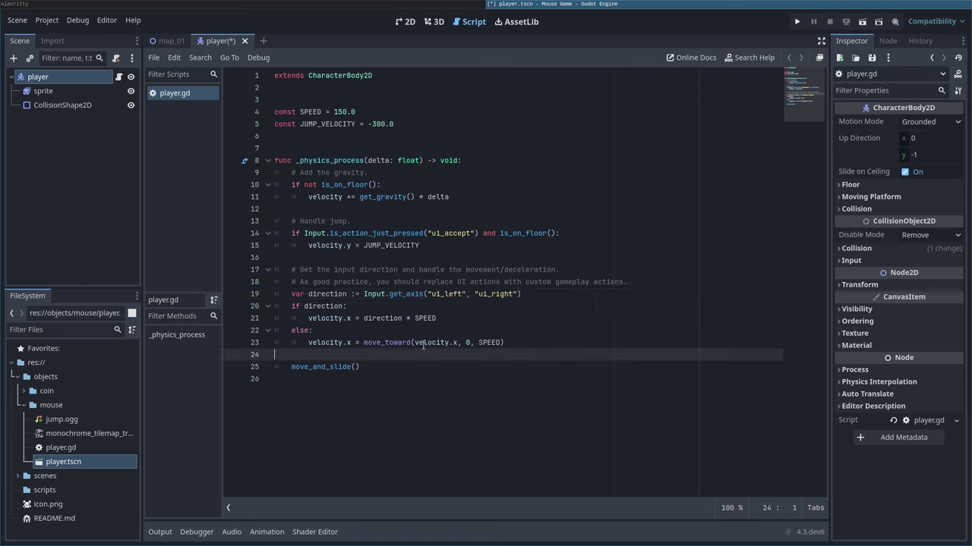
# Step: Insert a blank line before move_and_slide() and fix the else line's indentation
pyautogui.press('Return')
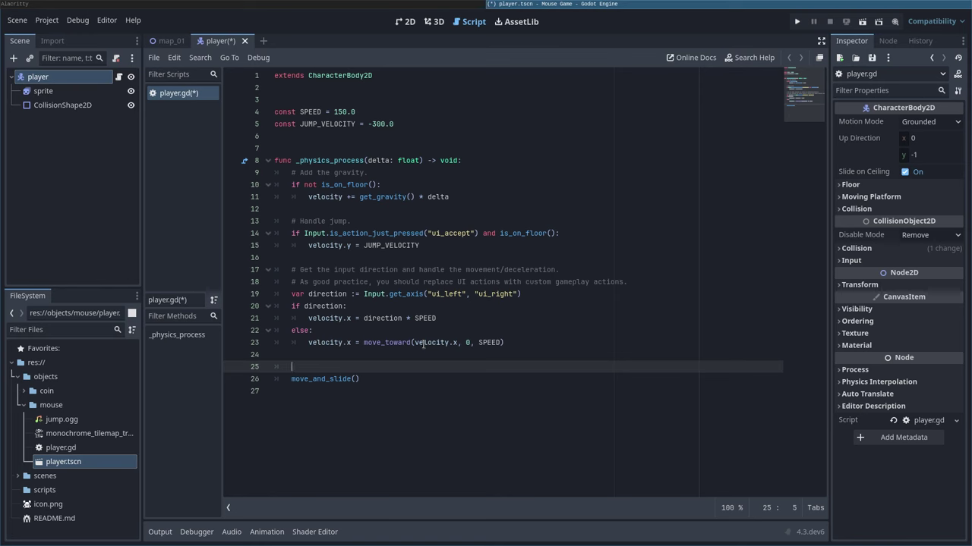
pyautogui.press('Up')
pyautogui.press('Up')
pyautogui.press('Up')
pyautogui.press('Tab')
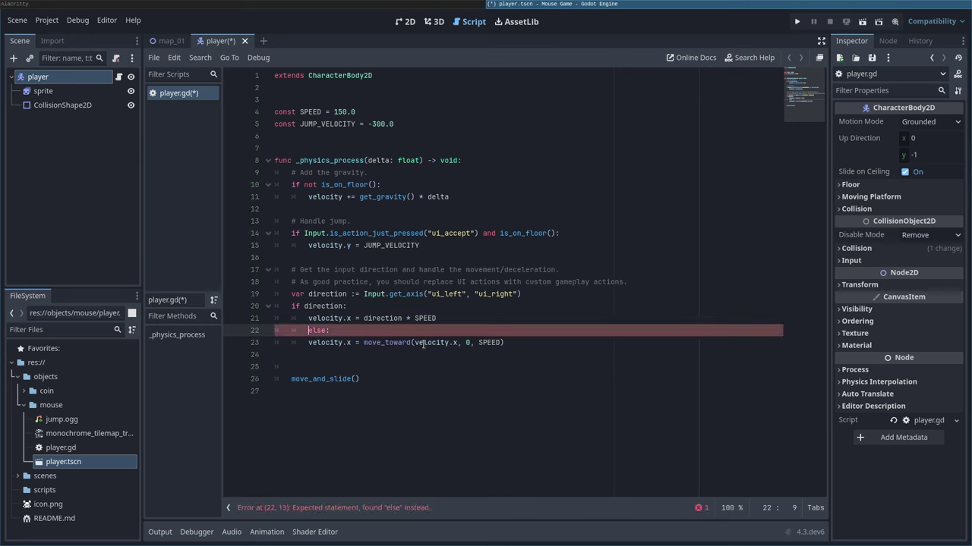
pyautogui.hotkey('shift', 'Tab')
pyautogui.press('Down')
pyautogui.press('Down')
pyautogui.press('Down')
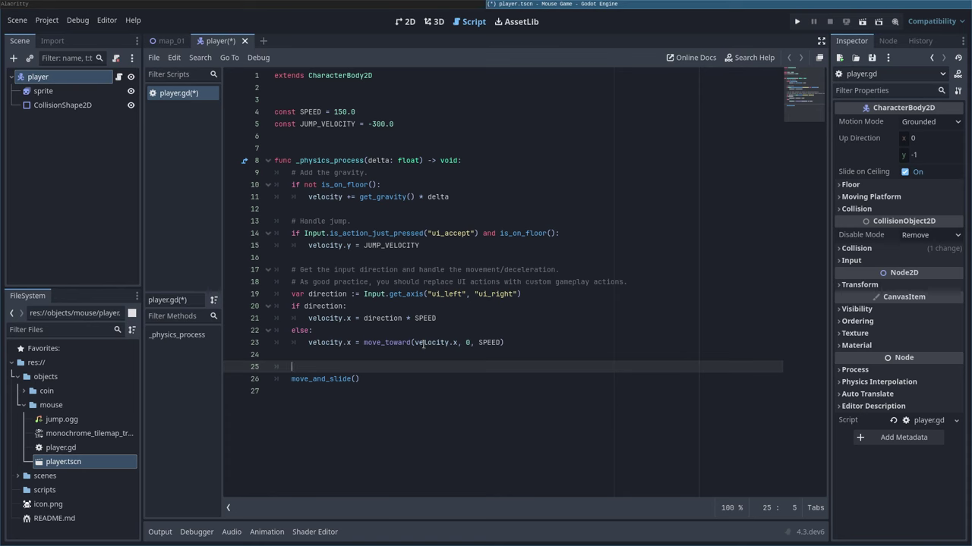
# Step: Write 'if velocity.x != 0:' on that line and start its indented empty body
pyautogui.write('if ')
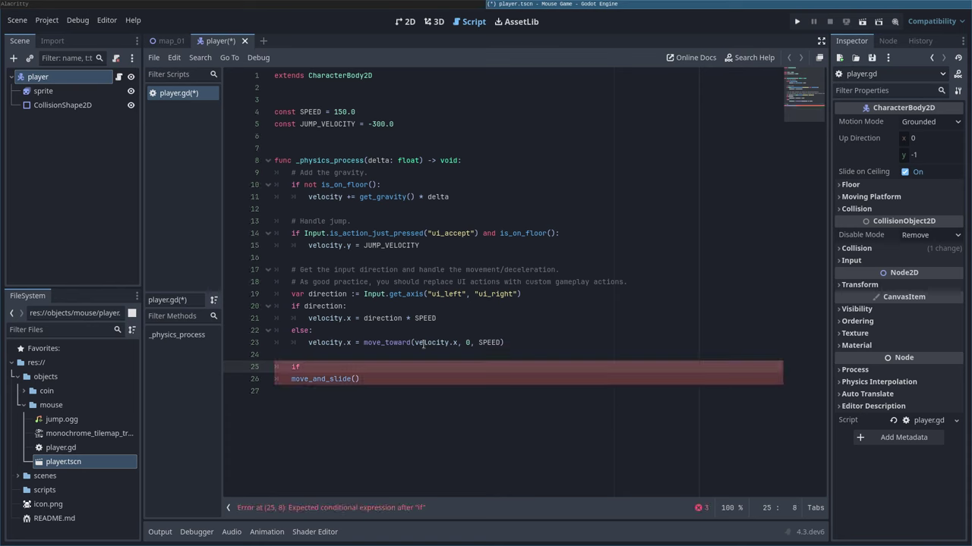
pyautogui.write('vec')
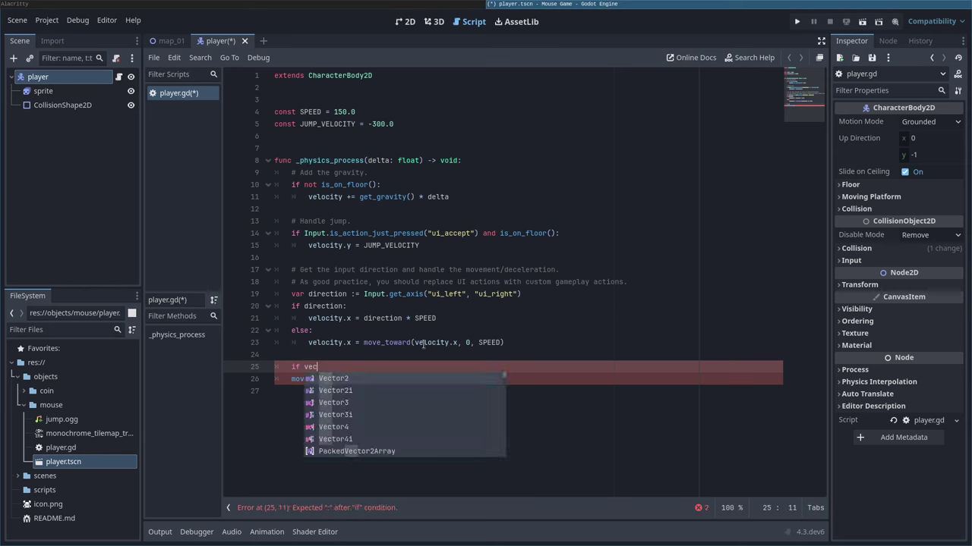
pyautogui.press('BackSpace')
pyautogui.write('l')
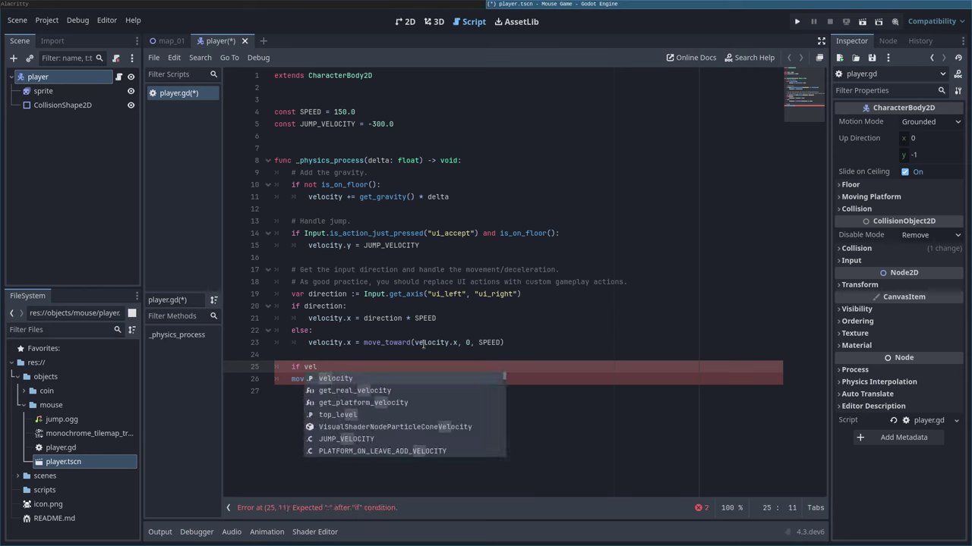
pyautogui.press('Return')
pyautogui.write('.x')
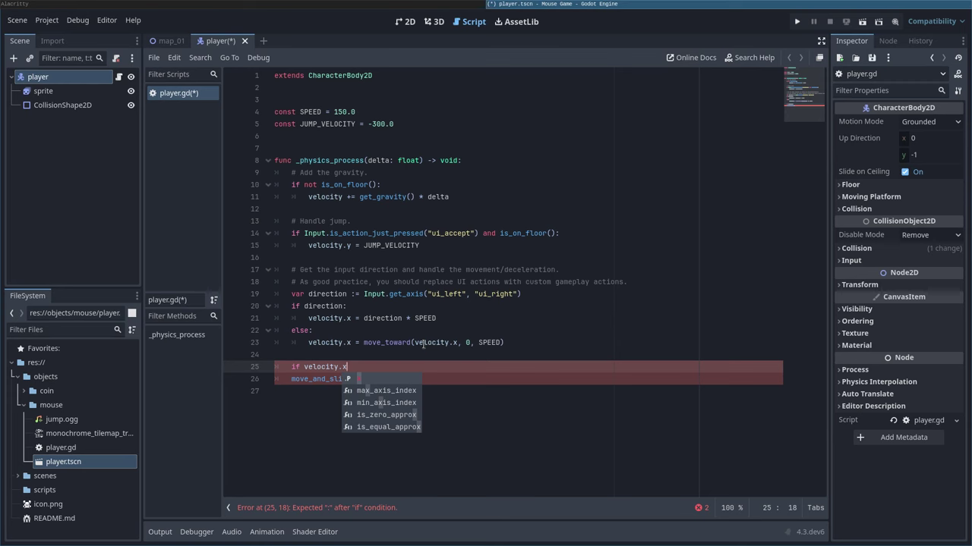
pyautogui.write('!= 0:')
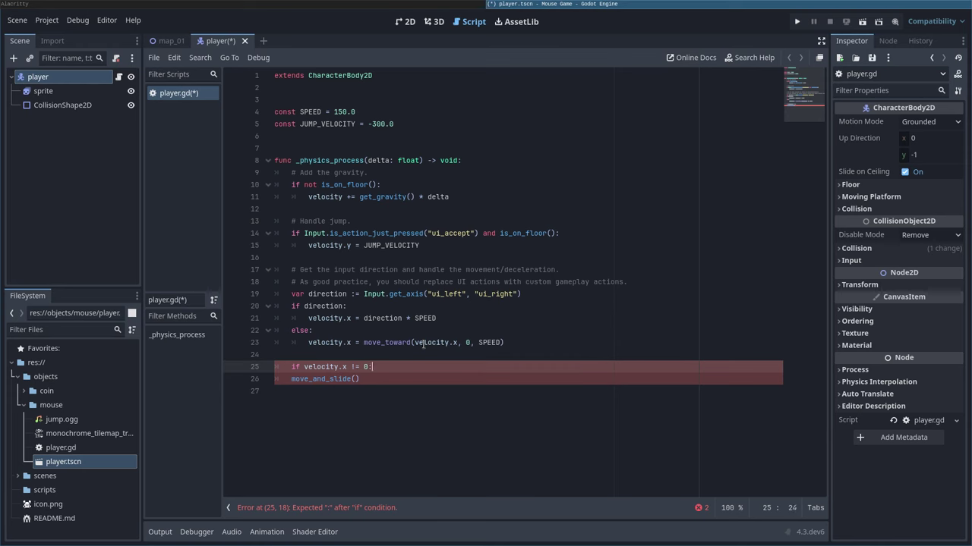
pyautogui.press('Return')
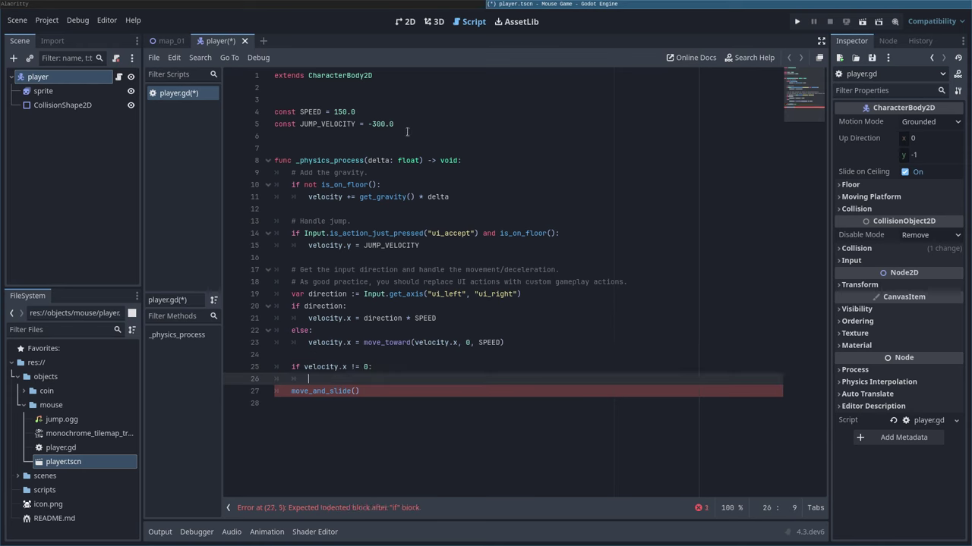
pyautogui.click(42, 91)
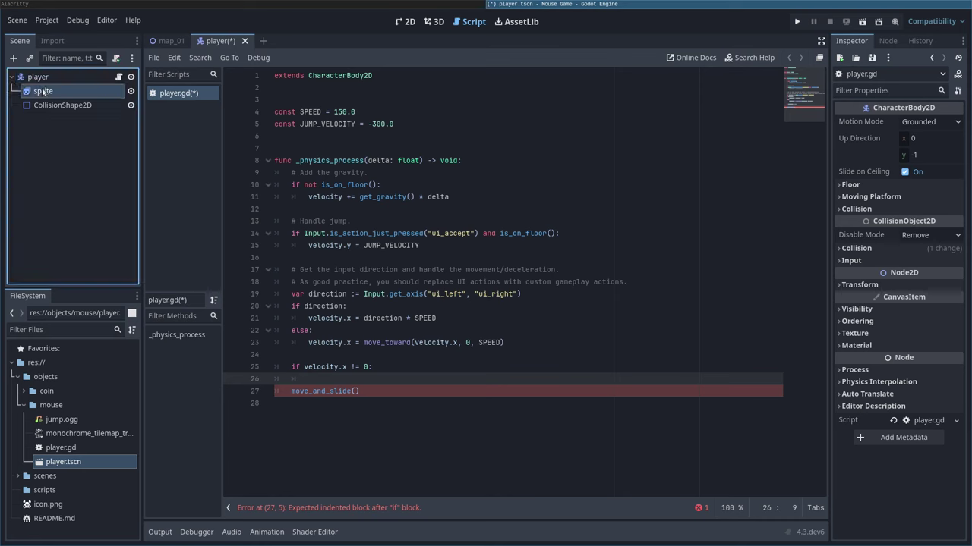
pyautogui.moveTo(42, 91); pyautogui.dragTo(357, 102)
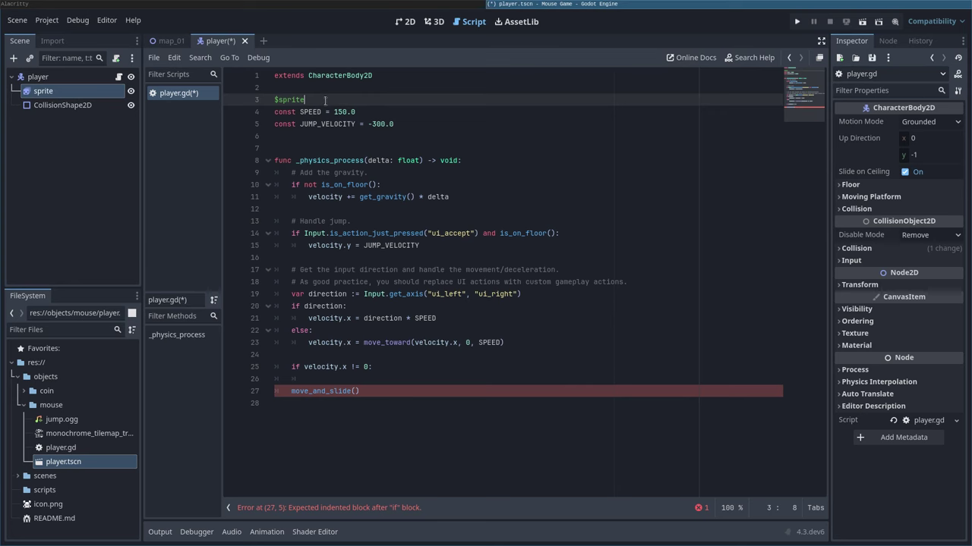
pyautogui.press('Home')
pyautogui.write('@onread')
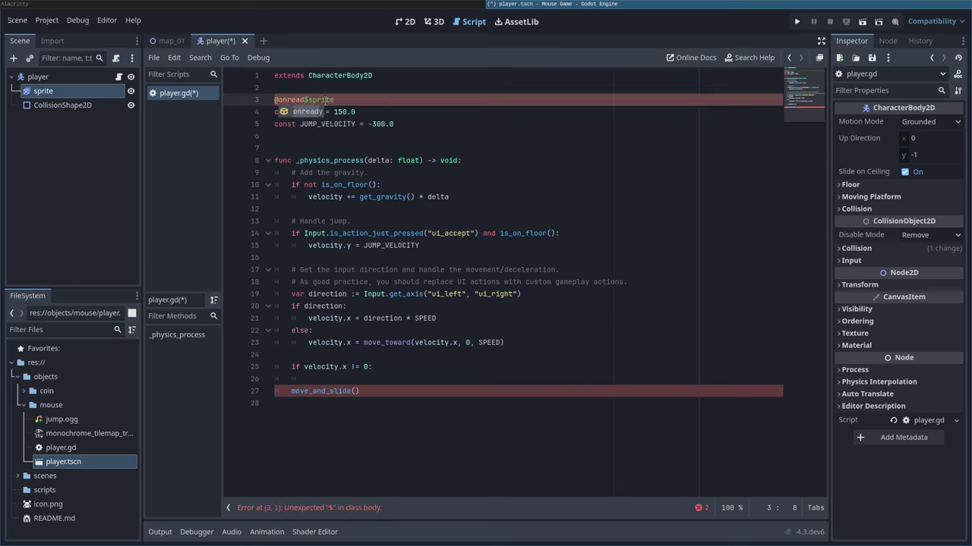
pyautogui.write('y var sprite')
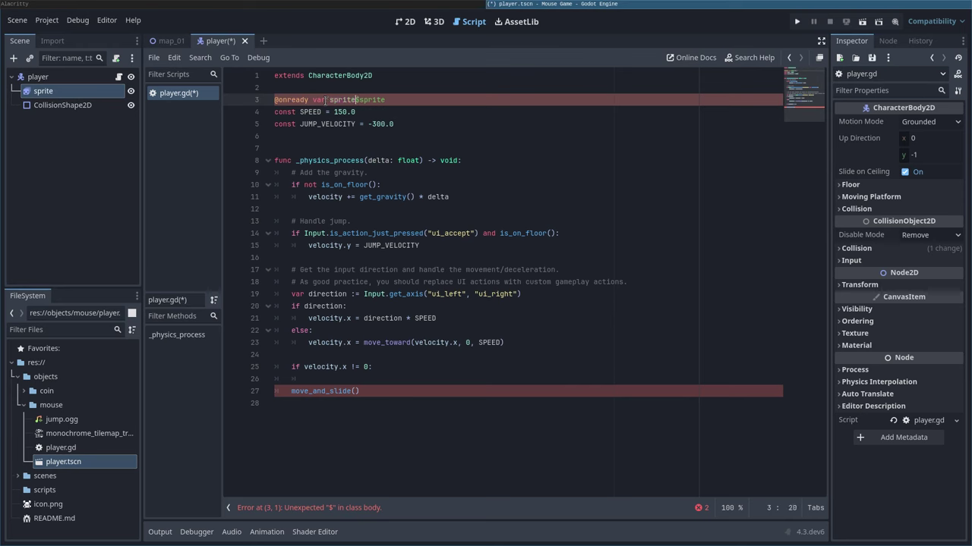
pyautogui.write(' =')
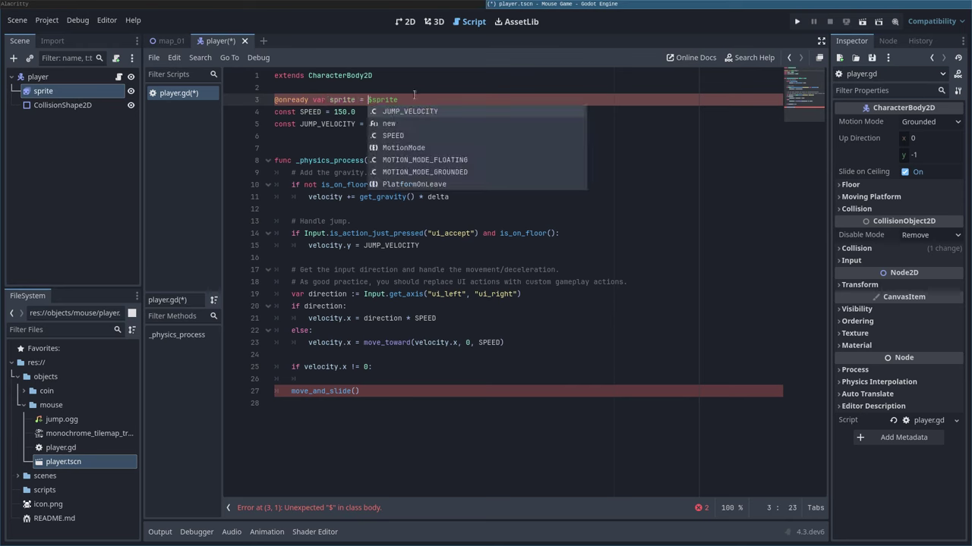
pyautogui.press('Escape')
pyautogui.moveTo(368, 99); pyautogui.dragTo(398, 101)
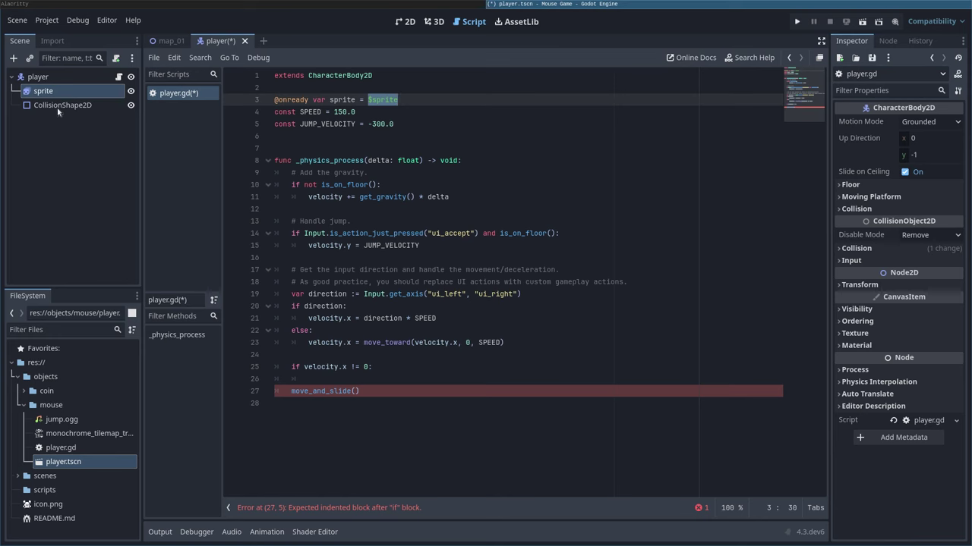
pyautogui.doubleClick(349, 100)
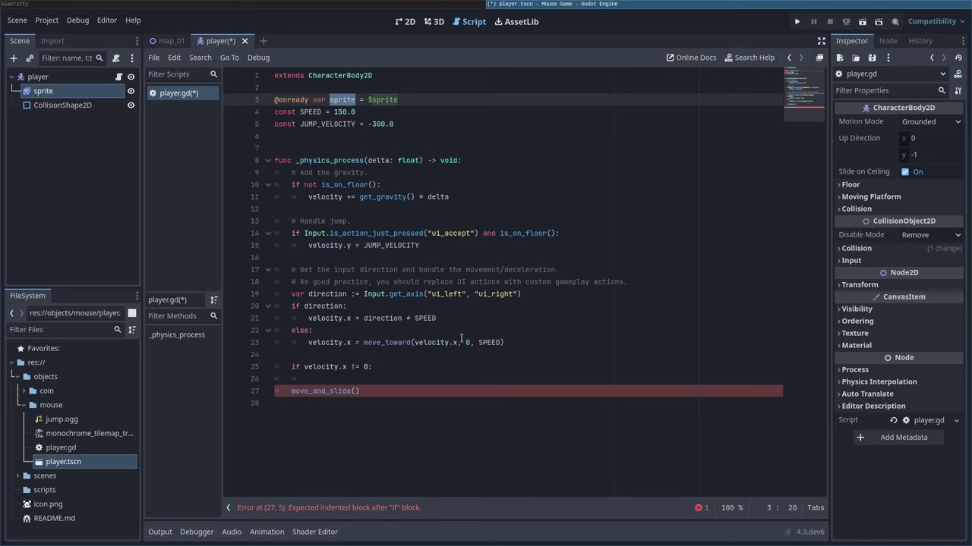
pyautogui.click(356, 375)
# Step: Under the if, call sprite.play("run") and add an else: branch
pyautogui.write('sprite')
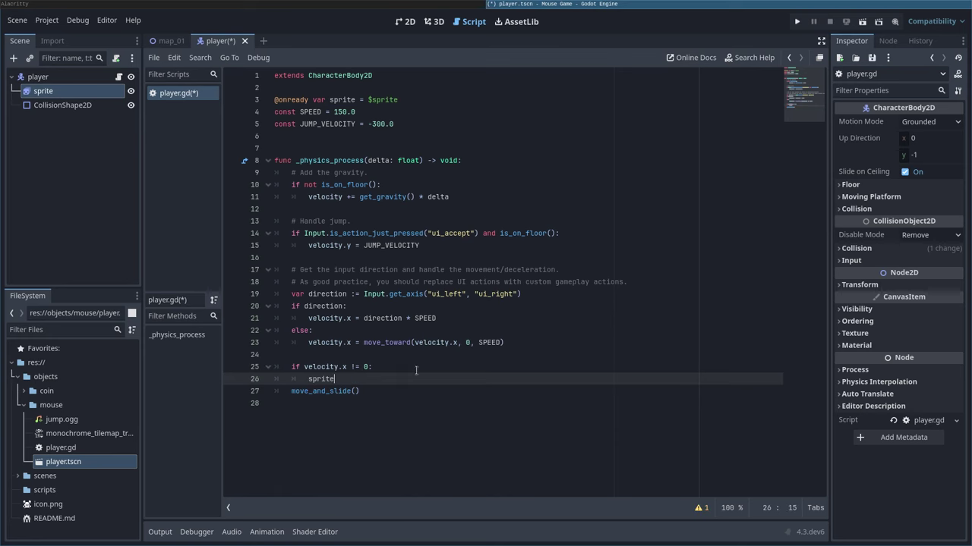
pyautogui.write('.play(')
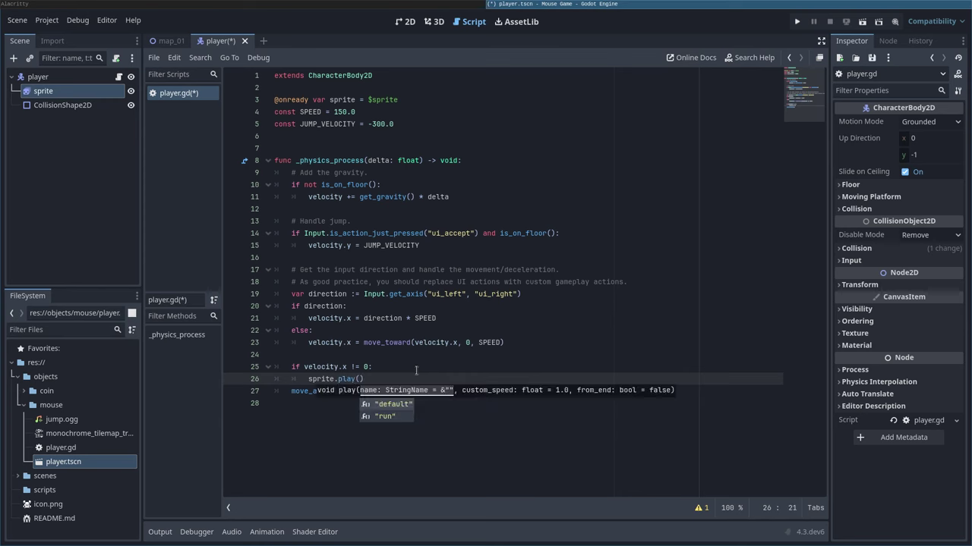
pyautogui.press('Down')
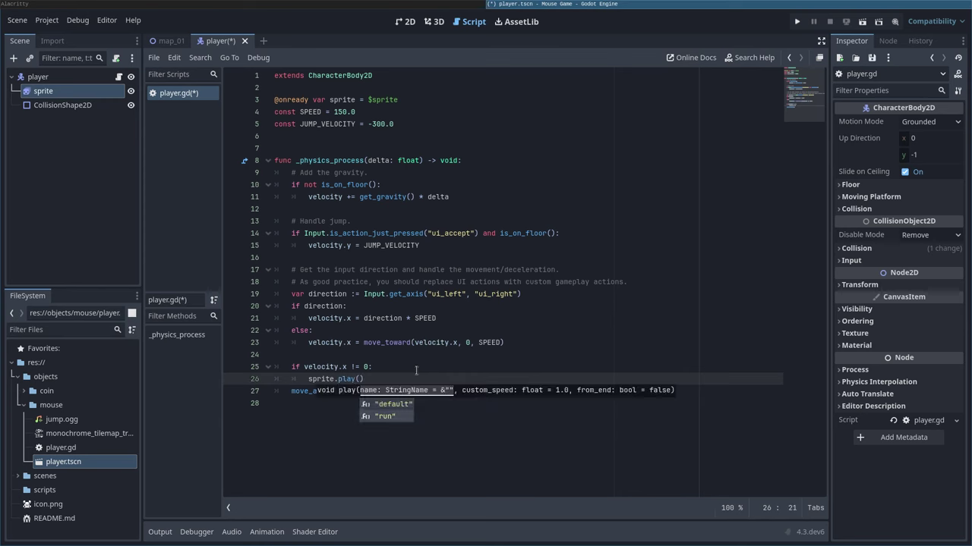
pyautogui.press('Return')
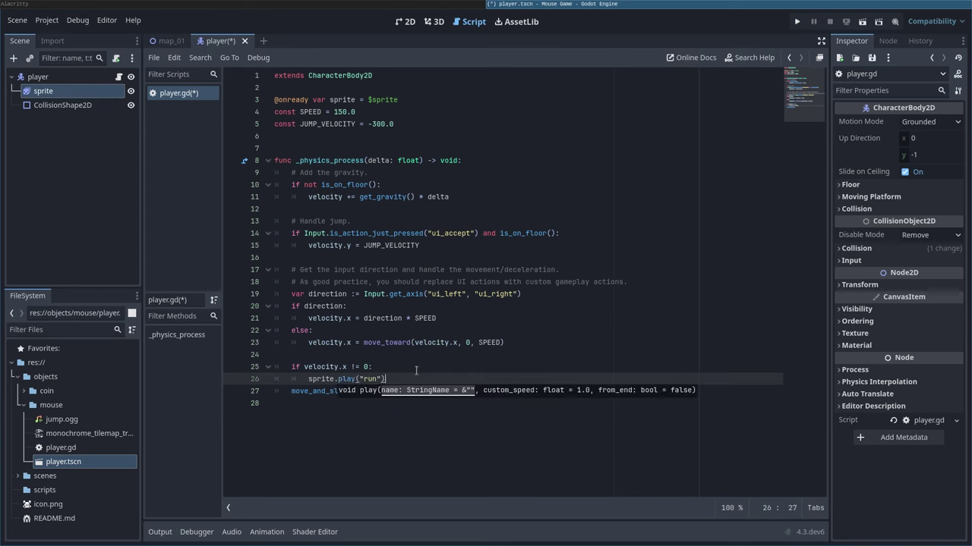
pyautogui.press('Return')
pyautogui.press('BackSpace')
pyautogui.write('els')
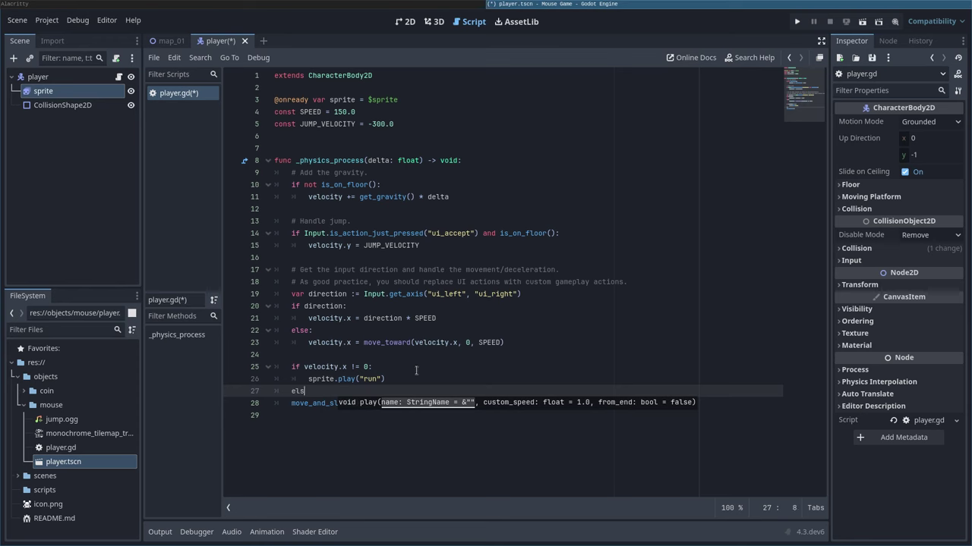
pyautogui.write('e:')
pyautogui.press('Return')
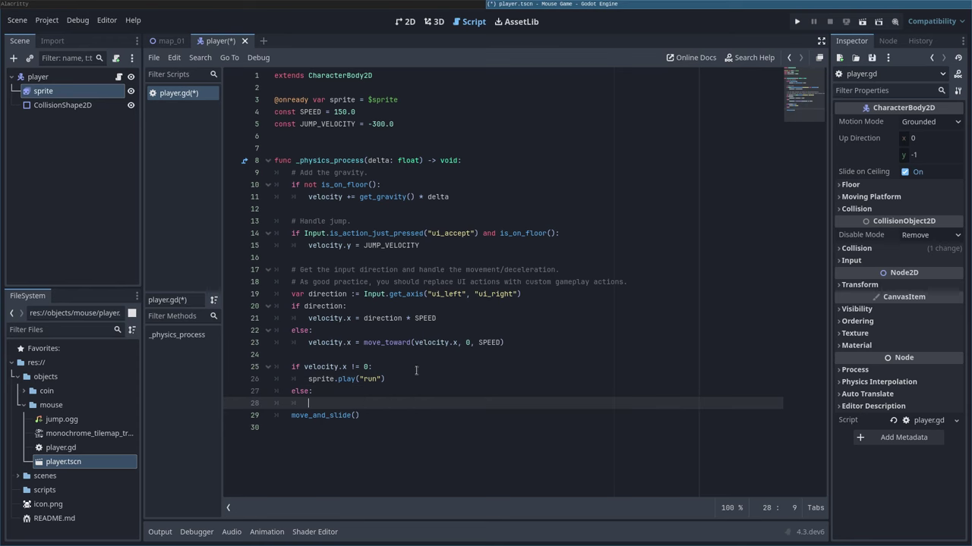
# Step: Under else, add sprite.play("default") using autocomplete
pyautogui.press('Up')
pyautogui.press('BackSpace')
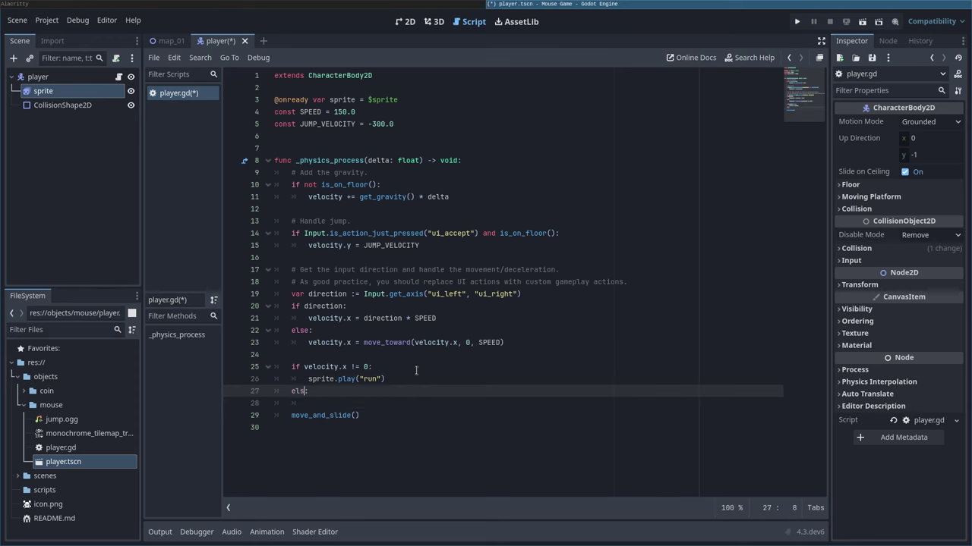
pyautogui.press('Return')
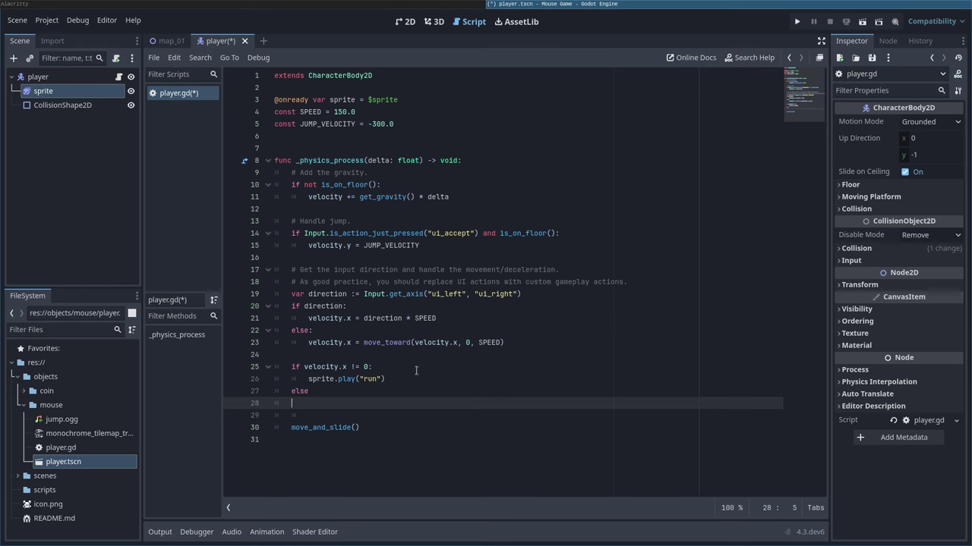
pyautogui.write('sp')
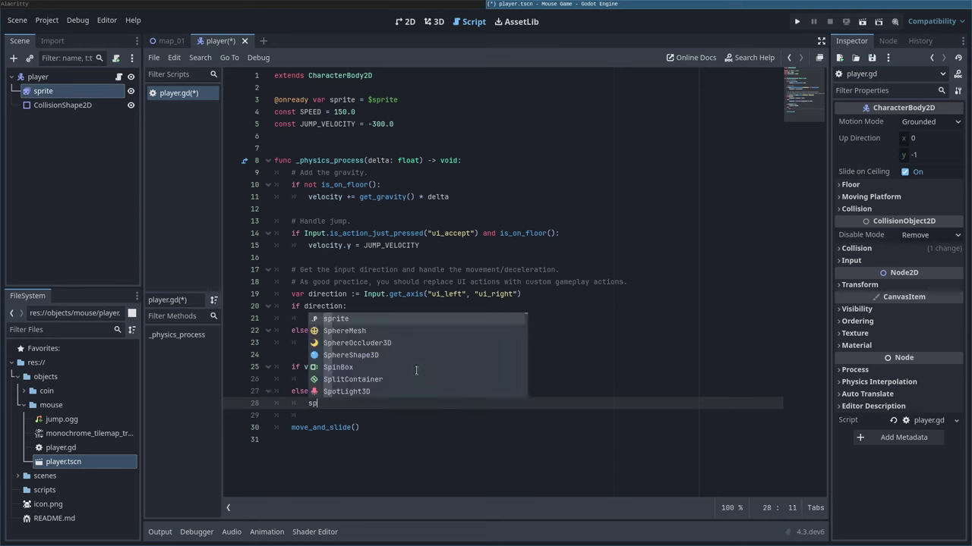
pyautogui.press('Return')
pyautogui.write('.pl')
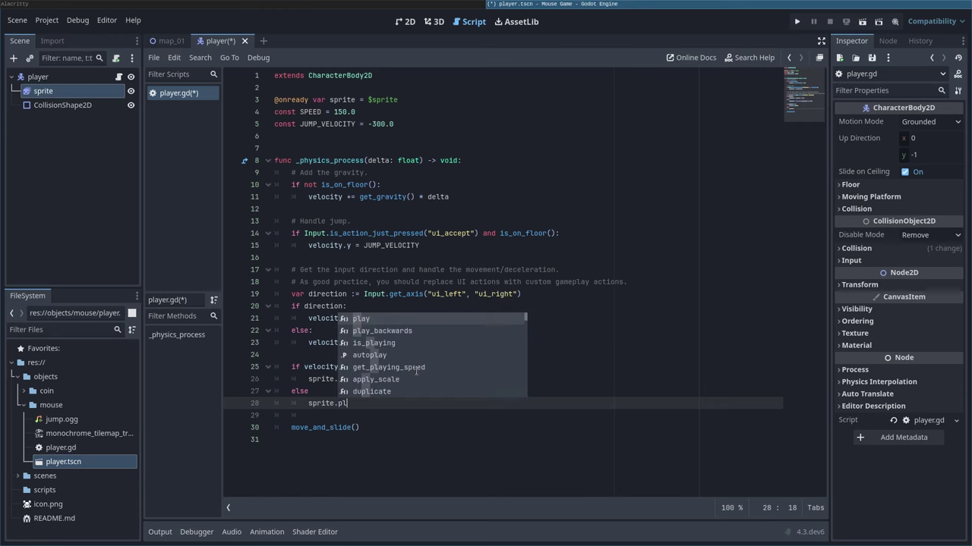
pyautogui.press('Return')
pyautogui.press('Down')
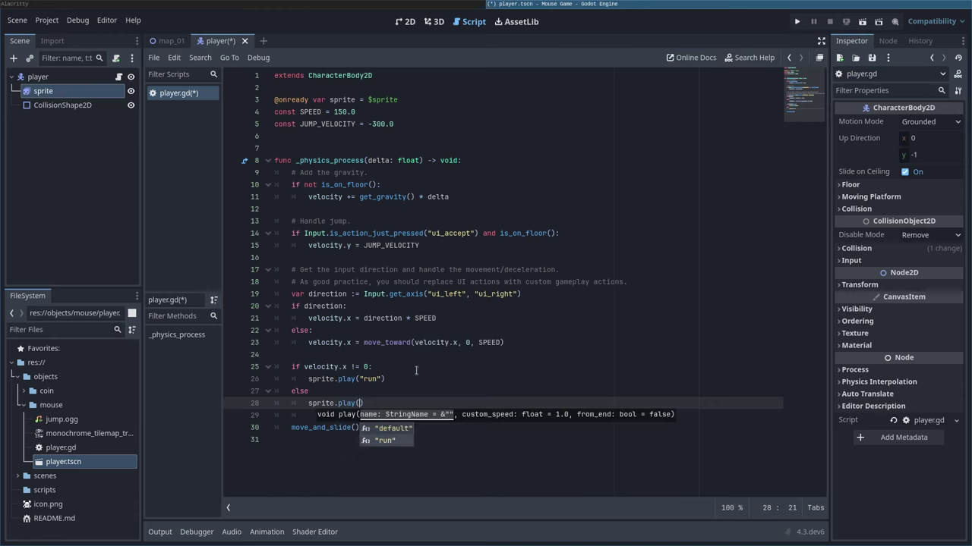
pyautogui.press('Up')
pyautogui.press('Return')
pyautogui.press('Up')
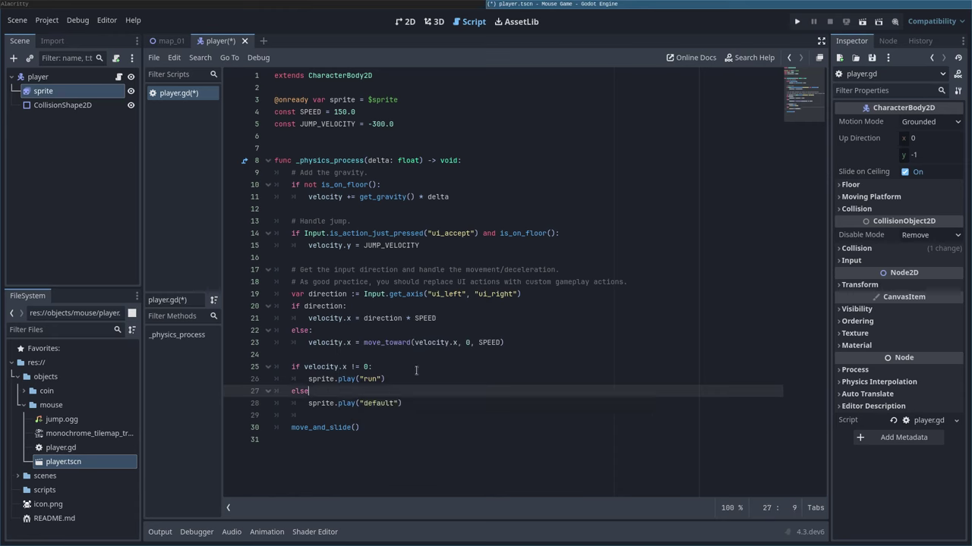
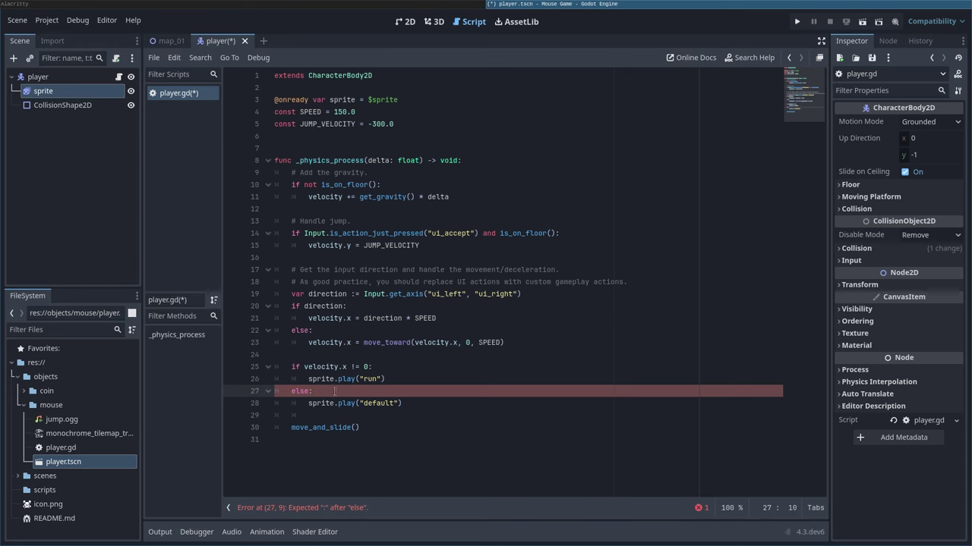
# Step: Add the missing colon after 'else' on line 27, then save and run the game with F5
pyautogui.click(332, 414)
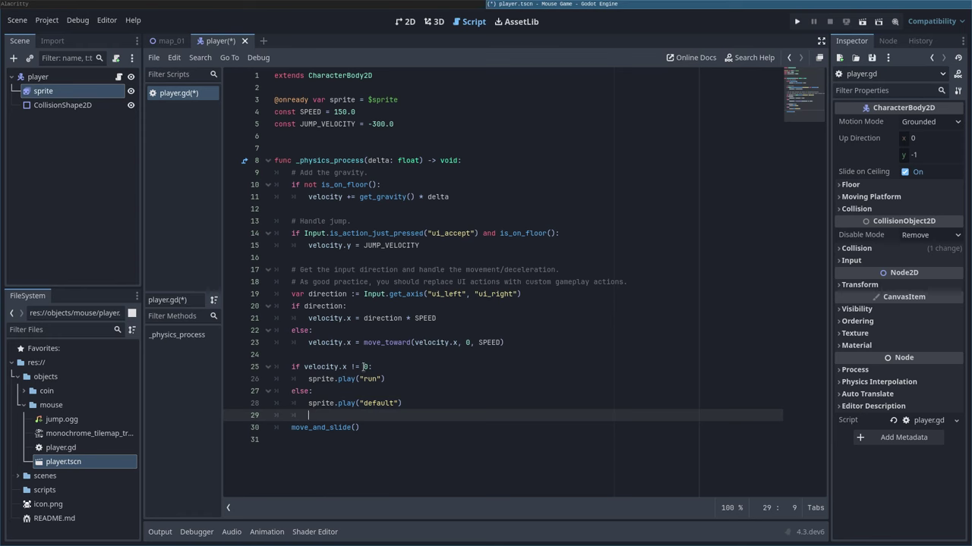
pyautogui.moveTo(359, 379); pyautogui.dragTo(397, 403)
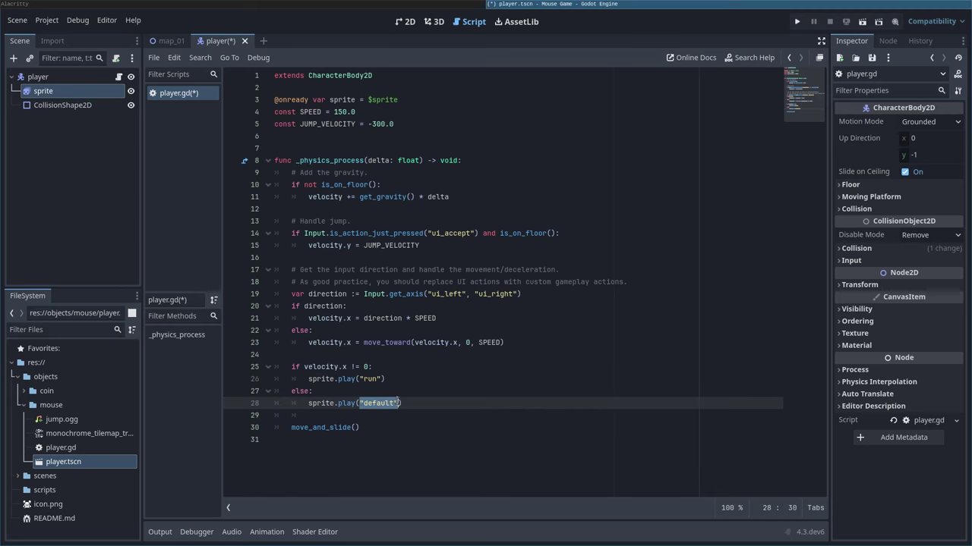
pyautogui.press('F5')
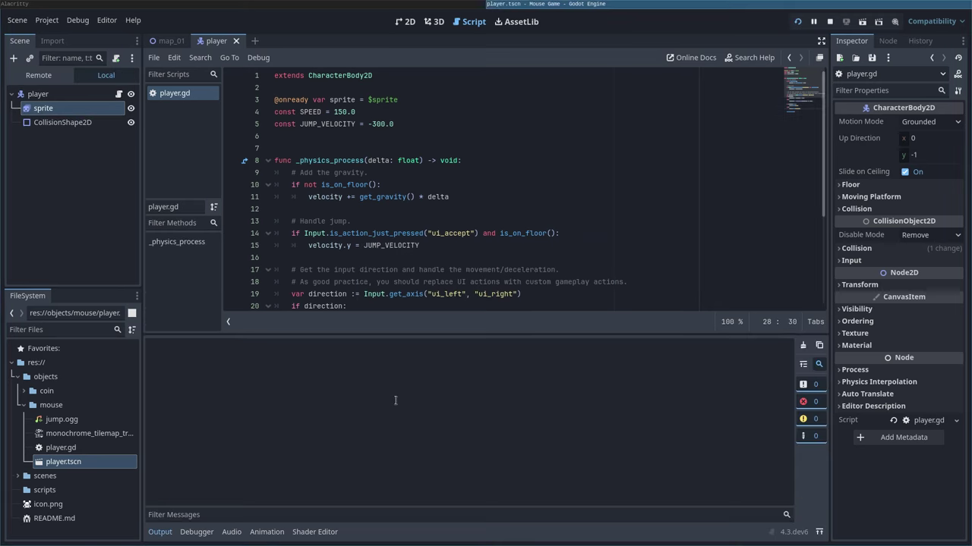
# Step: Walk the mouse repeatedly left and right along the floor, then stop the game with F8
pyautogui.press('Right')
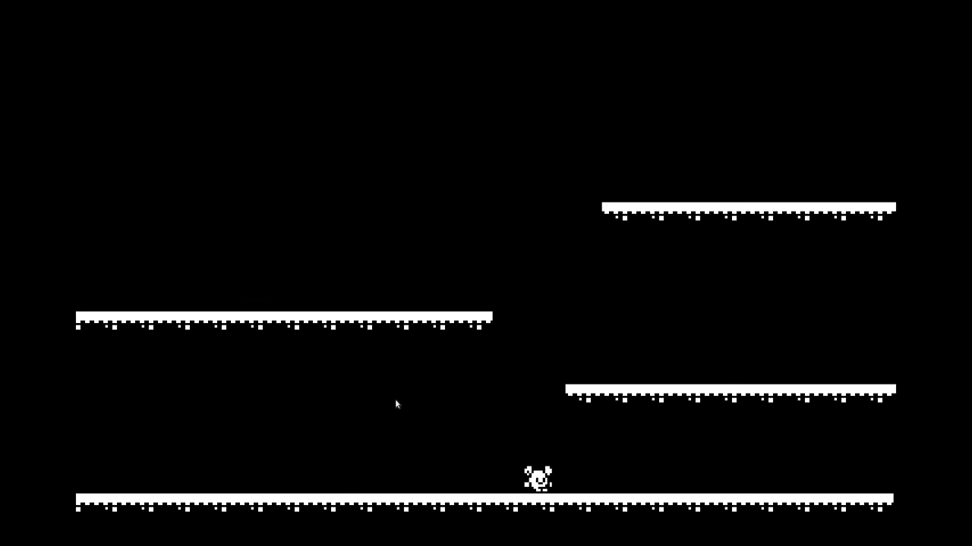
pyautogui.press('Left')
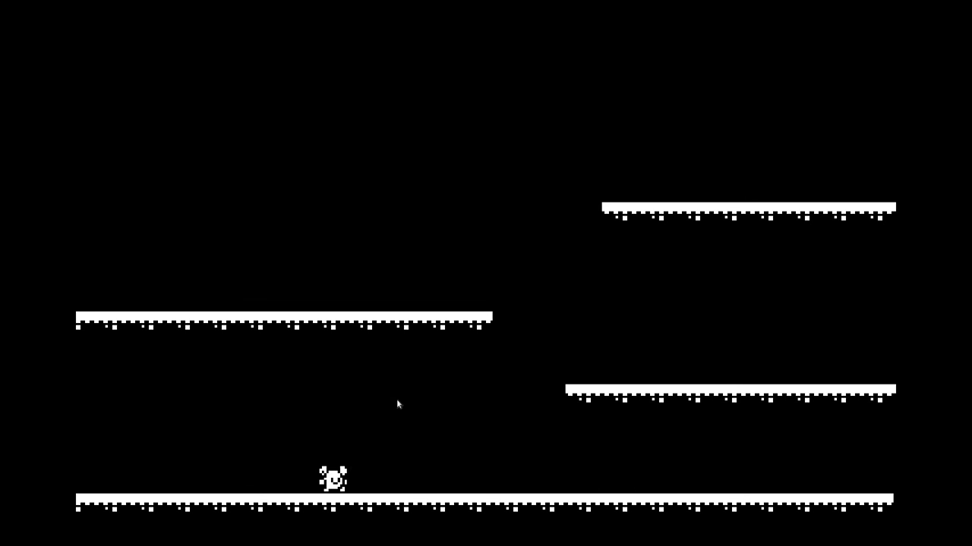
pyautogui.press('Right')
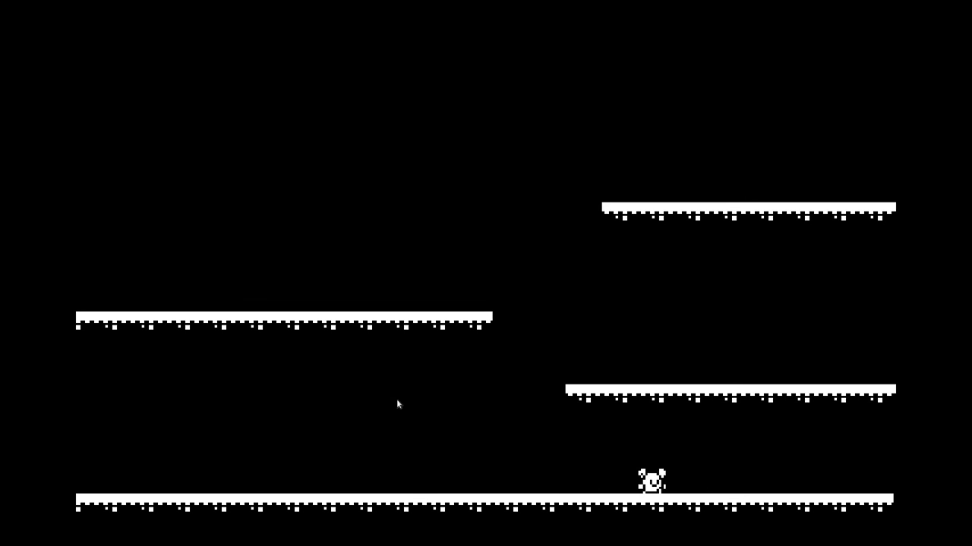
pyautogui.press('Left')
pyautogui.press('Right')
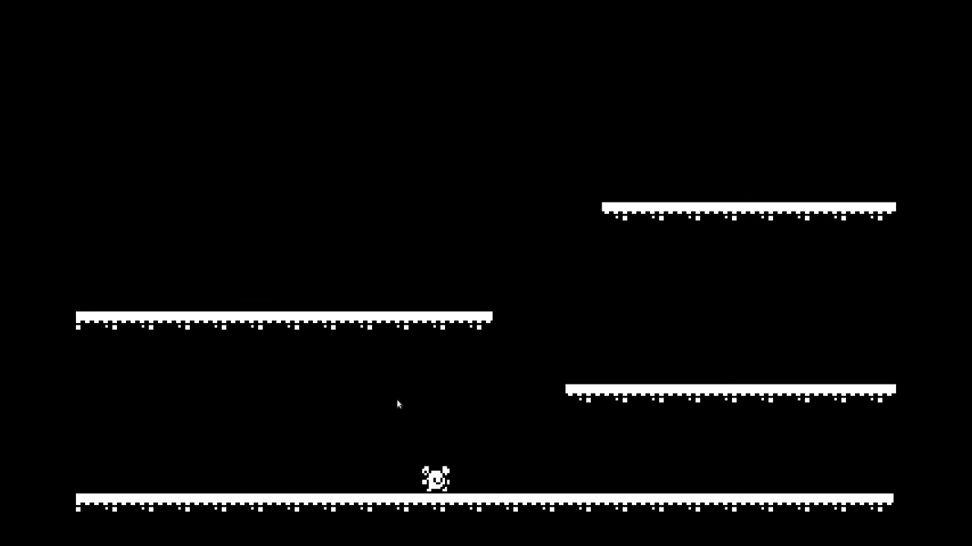
pyautogui.press('Left')
pyautogui.press('Right')
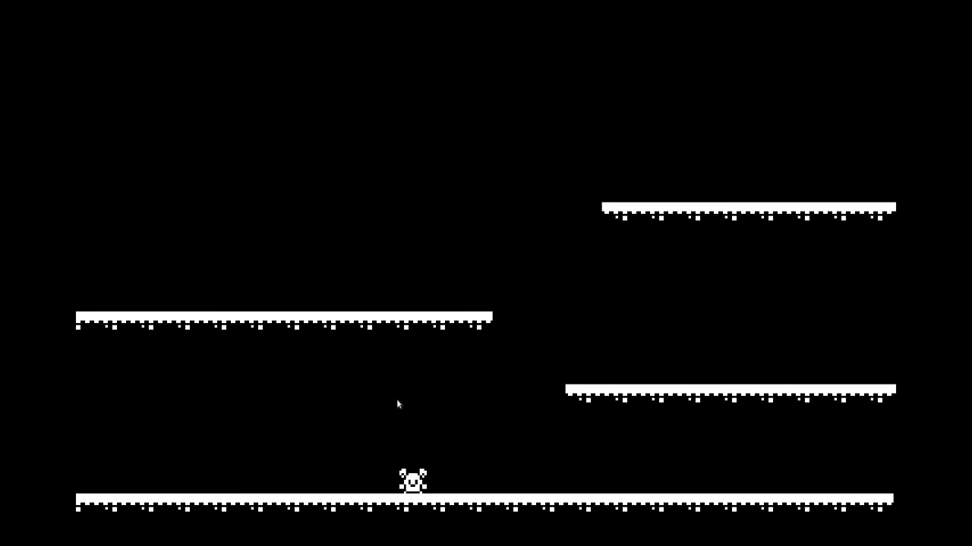
pyautogui.press('Right')
pyautogui.press('Left')
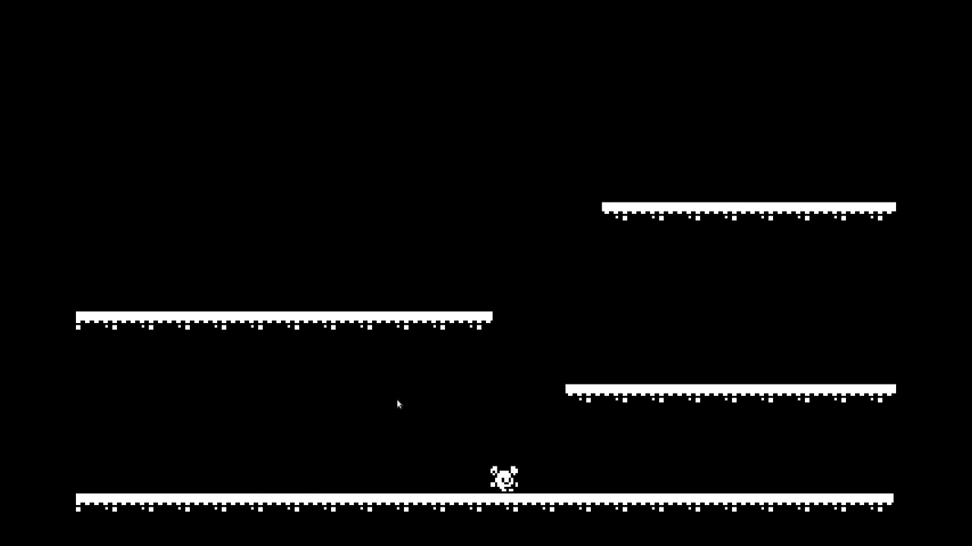
pyautogui.press('Right')
pyautogui.press('Left')
pyautogui.press('Right')
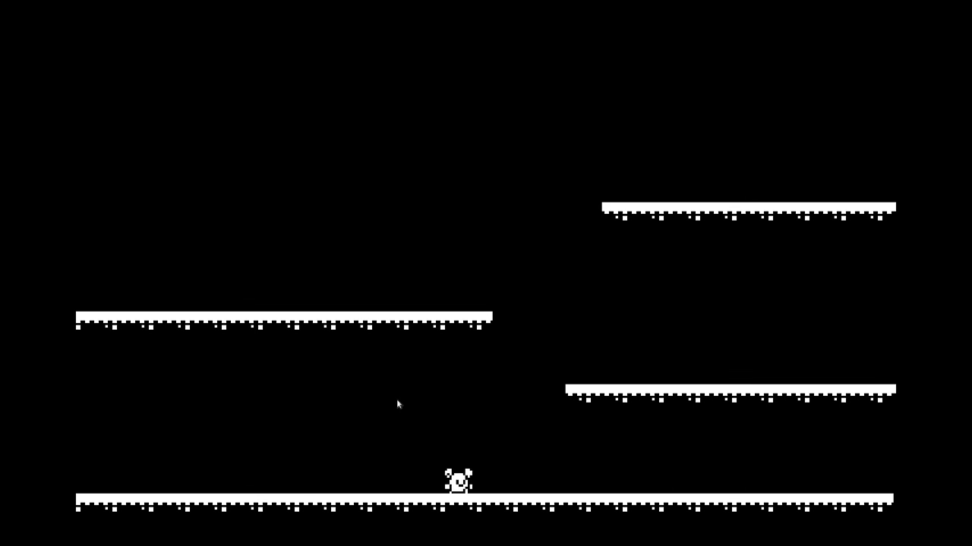
pyautogui.press('Left')
pyautogui.press('Right')
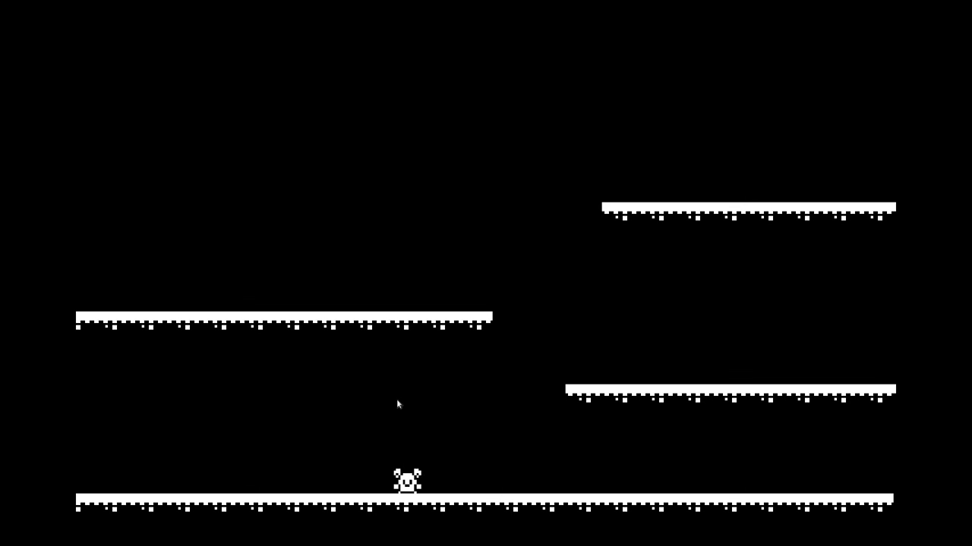
pyautogui.press('F8')
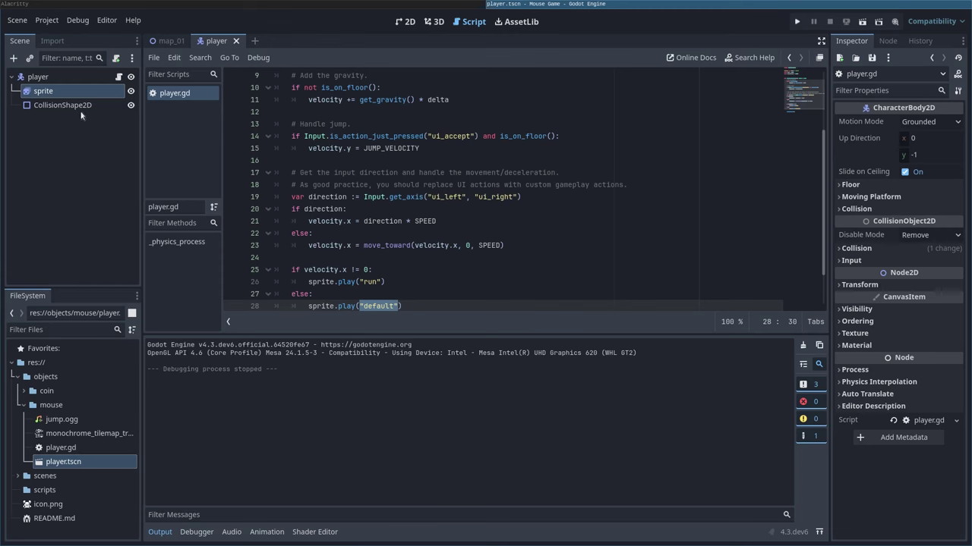
# Step: Switch the player scene to the 2D view, select the sprite node and show the SpriteFrames panel
pyautogui.click(69, 91)
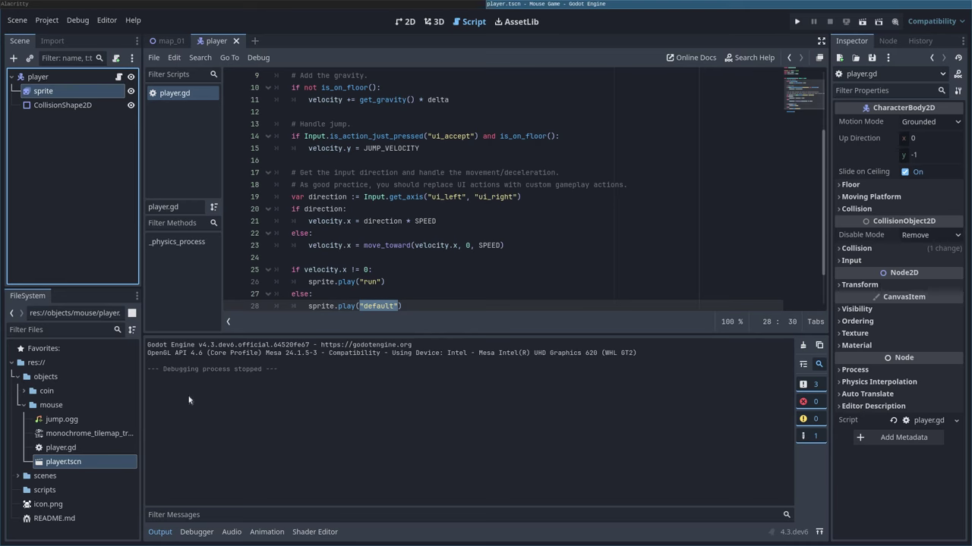
pyautogui.scroll(-1, 356, 238)
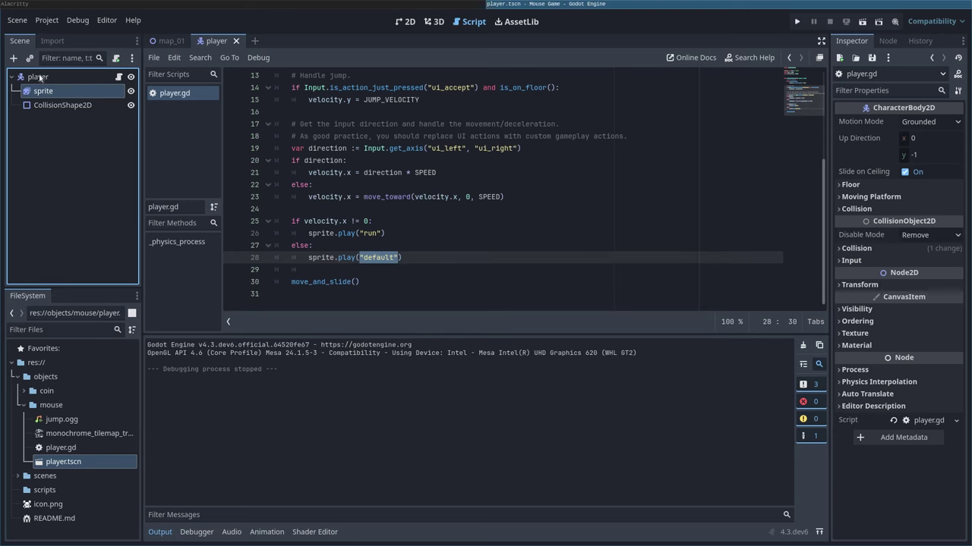
pyautogui.click(399, 23)
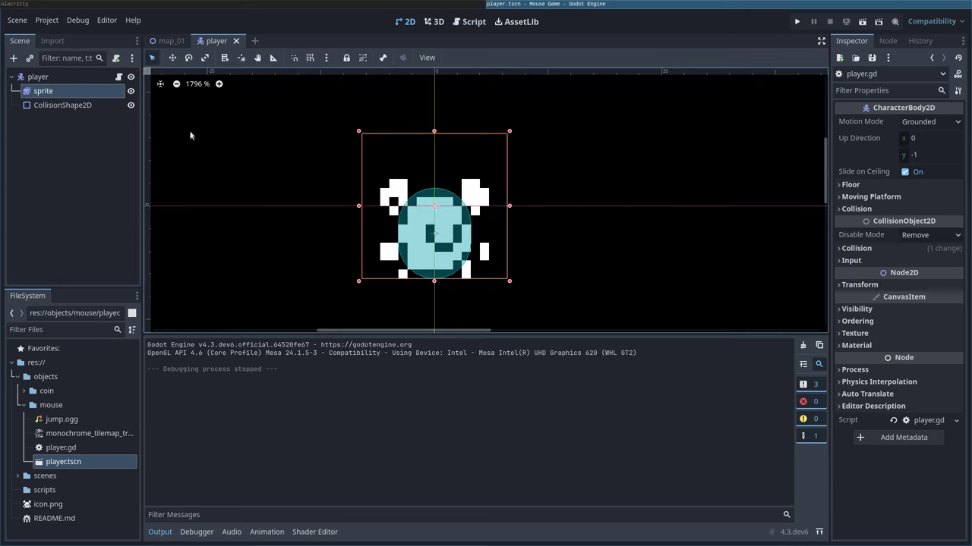
pyautogui.click(29, 92)
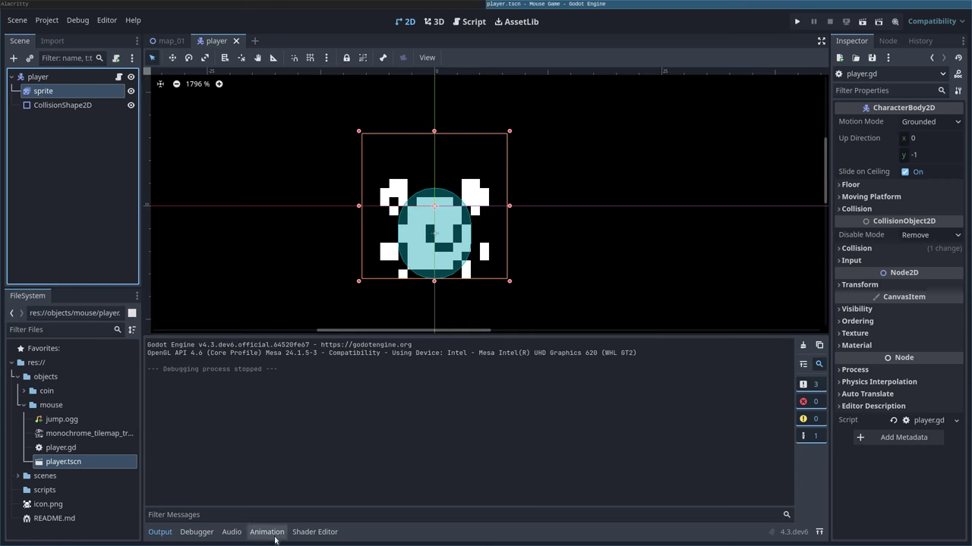
pyautogui.click(266, 532)
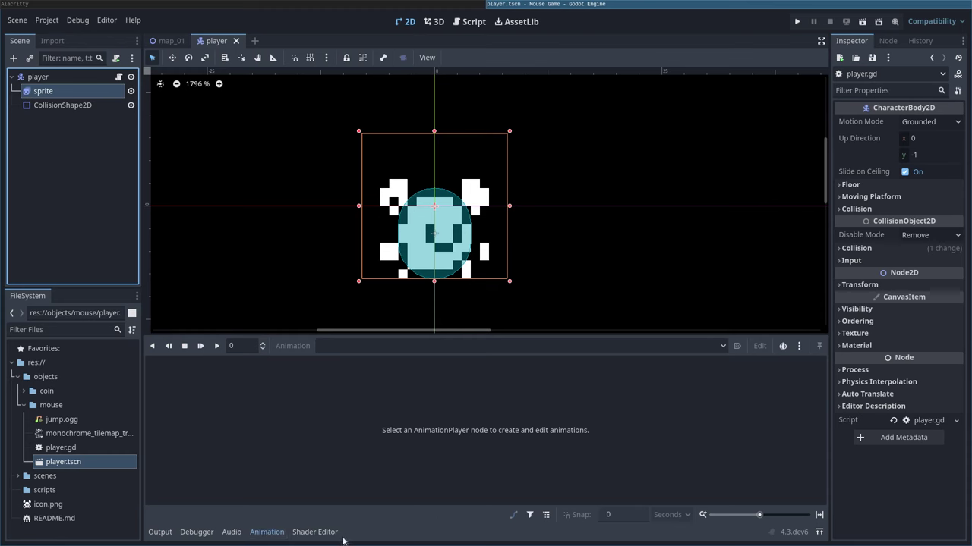
# Step: Select the sprite's 'run' animation and set its speed to 10 FPS
pyautogui.click(43, 77)
pyautogui.click(44, 92)
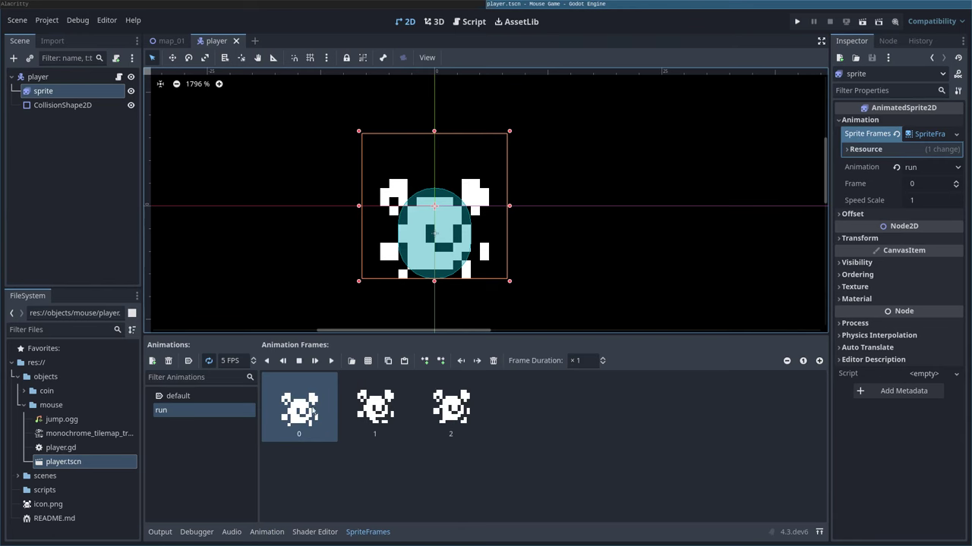
pyautogui.doubleClick(182, 413)
pyautogui.click(185, 452)
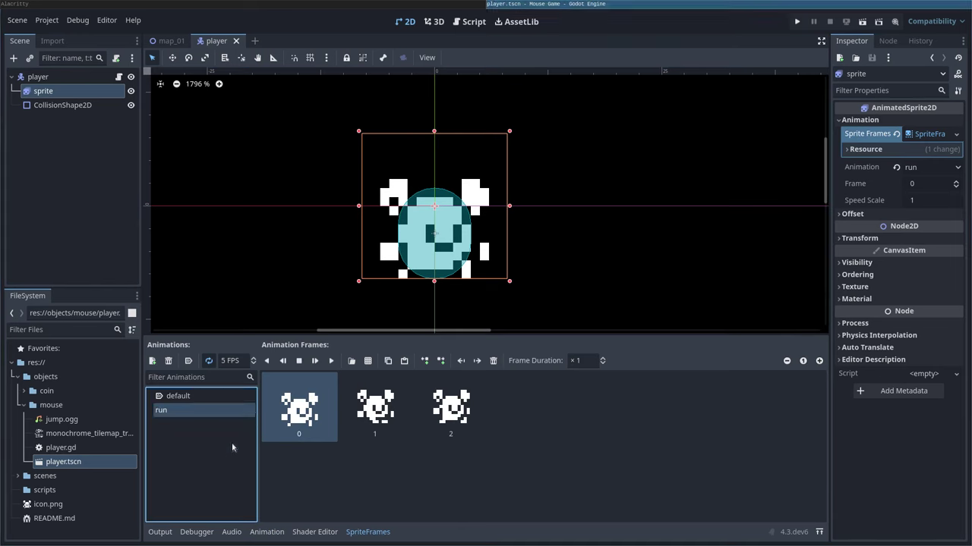
pyautogui.click(222, 362)
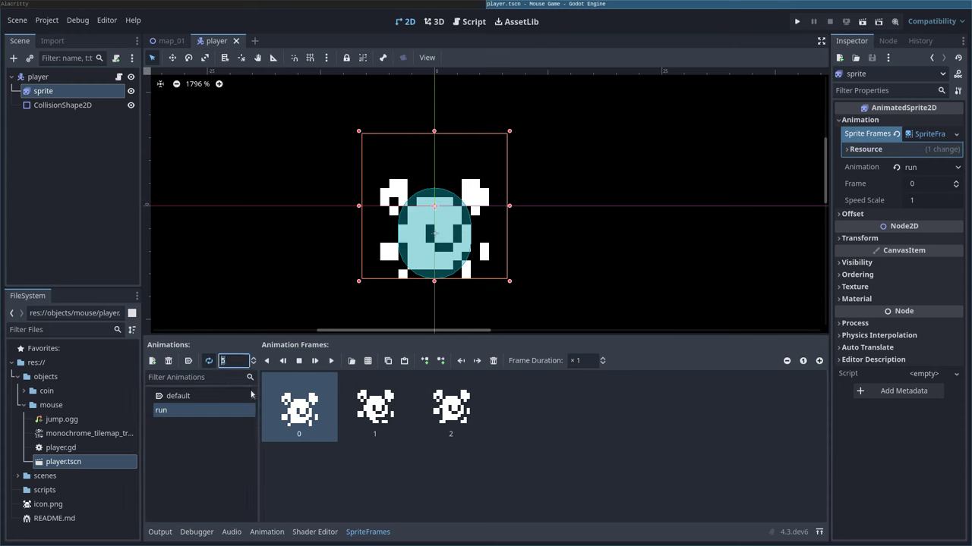
pyautogui.write('10')
pyautogui.press('Return')
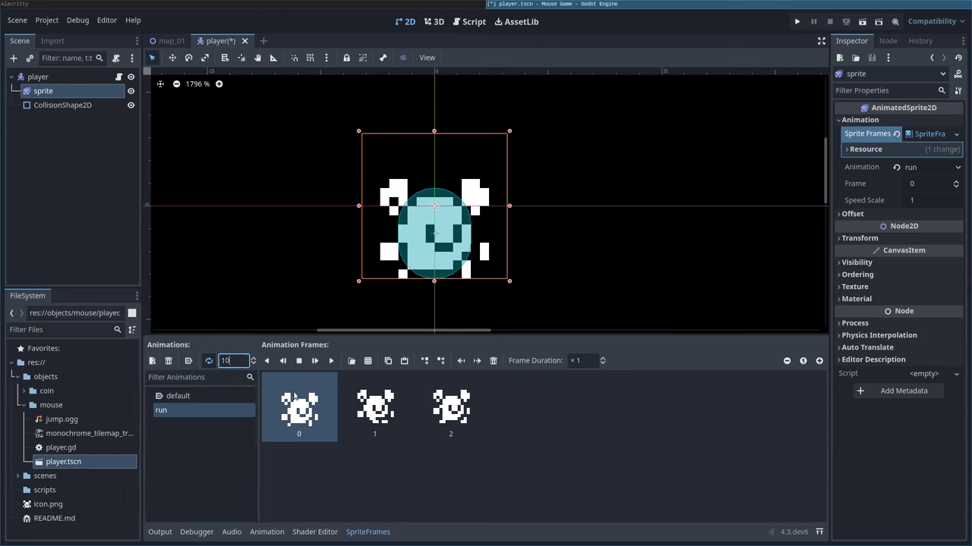
pyautogui.click(232, 448)
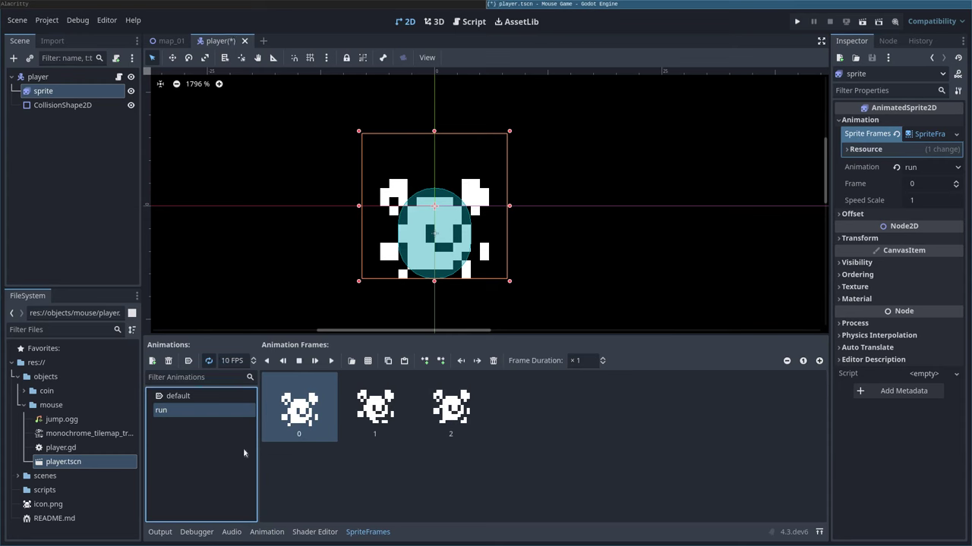
# Step: Add 'if velocity.x < 0:' with 'sprite.flip_h = true' before move_and_slide in the player script
pyautogui.click(120, 77)
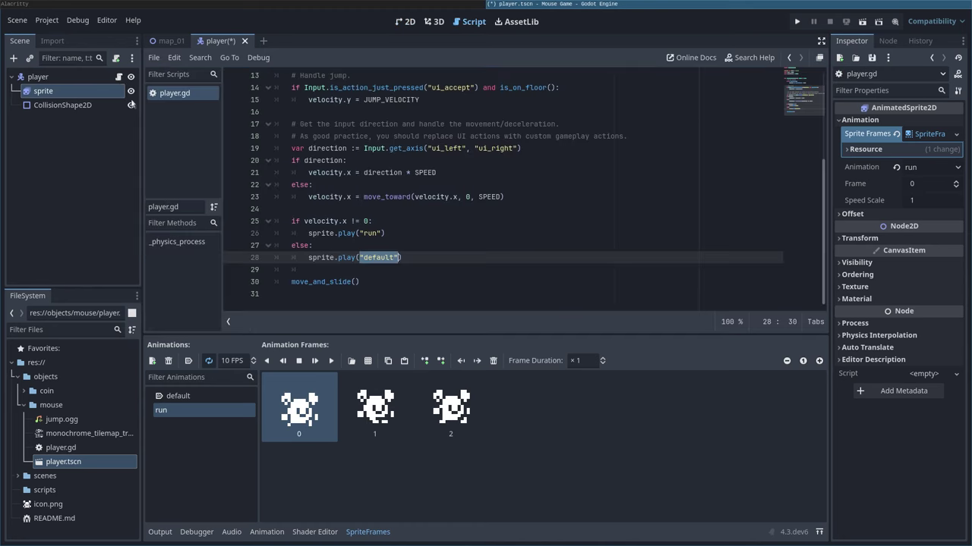
pyautogui.click(398, 269)
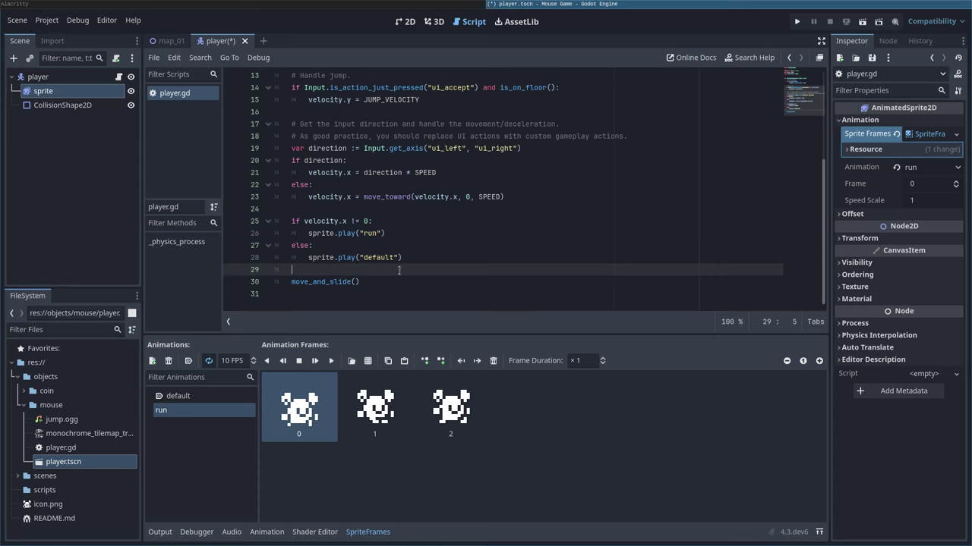
pyautogui.press('Return')
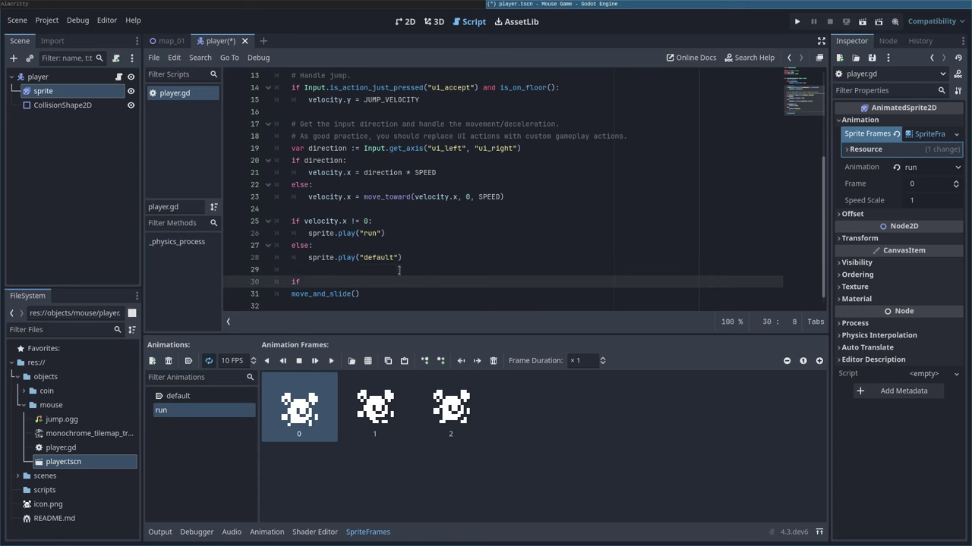
pyautogui.write('if velocity.x')
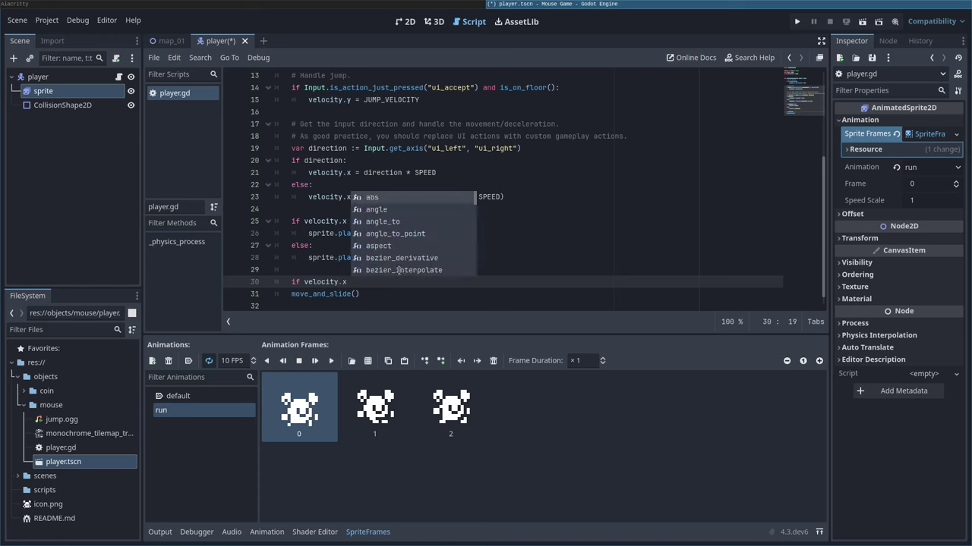
pyautogui.write(' <')
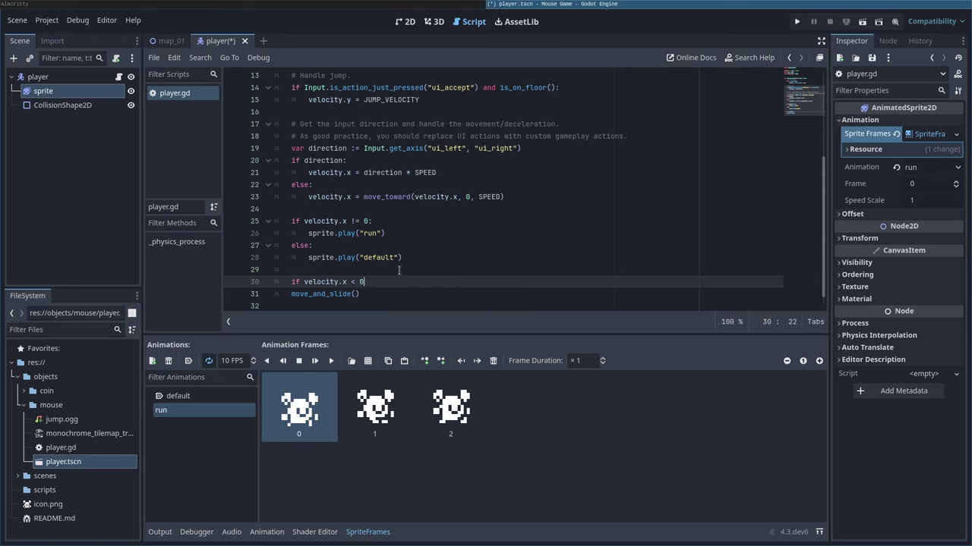
pyautogui.write(' 0:')
pyautogui.press('Return')
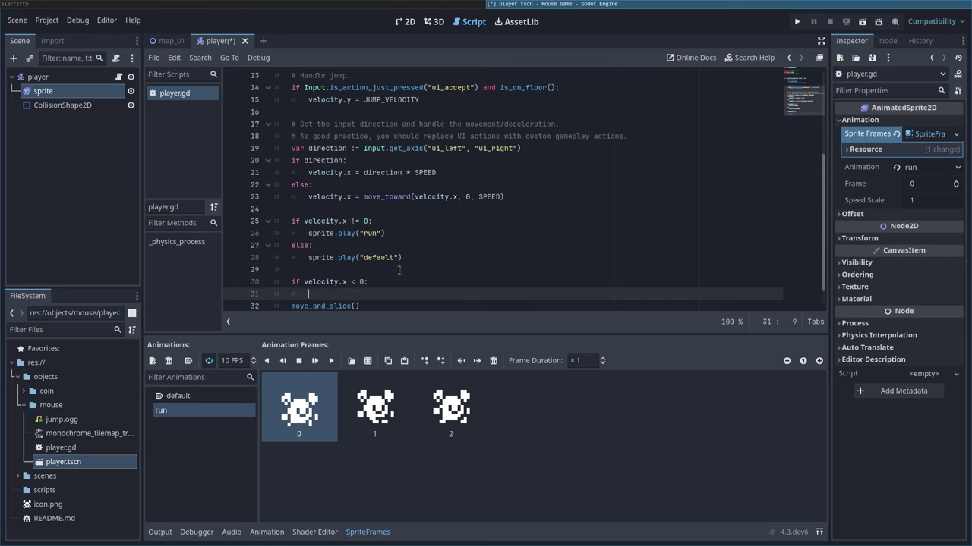
pyautogui.write('sprite')
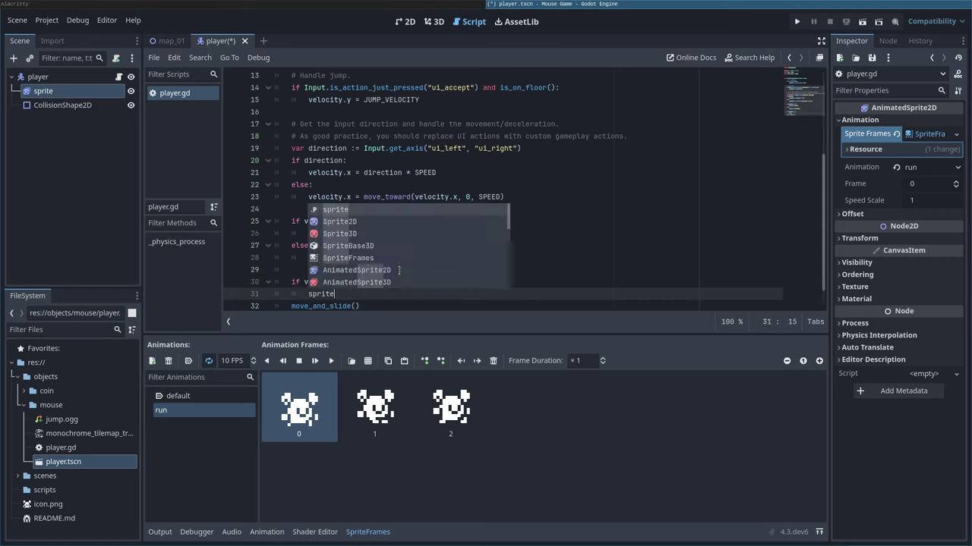
pyautogui.write('.flip_h')
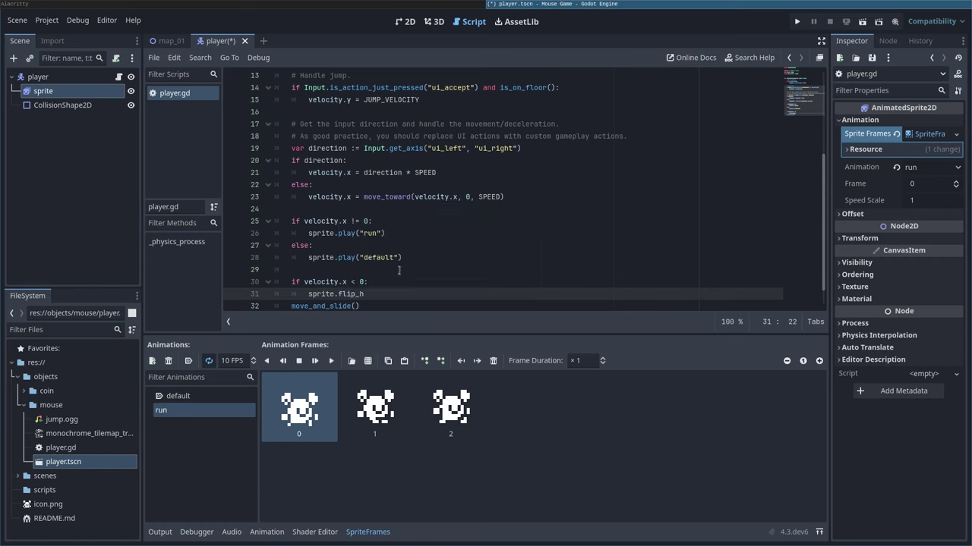
pyautogui.write(' = tr')
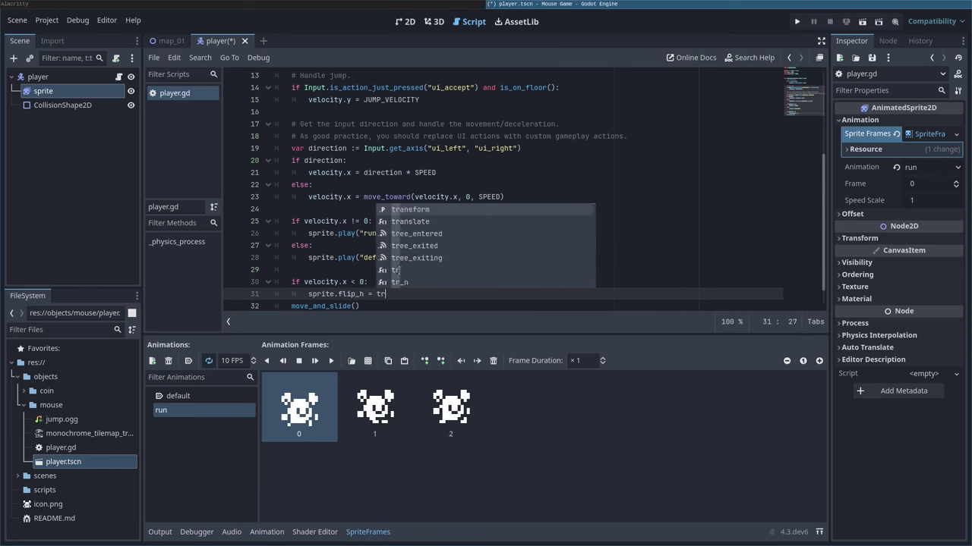
pyautogui.write('ue')
pyautogui.press('Return')
# Step: Add an else branch setting sprite.flip_h = false, fix the 'flase' typo, and save the scene
pyautogui.press('Return')
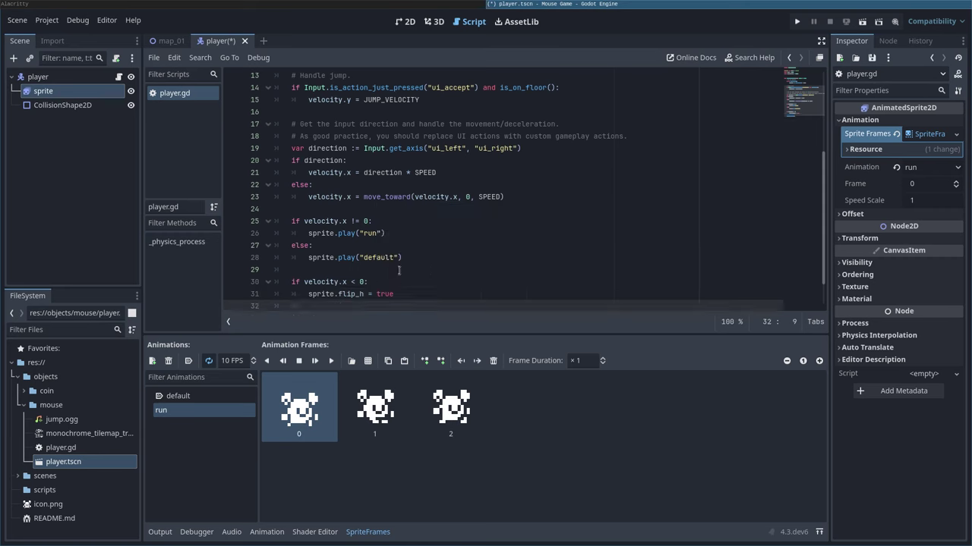
pyautogui.write('else:')
pyautogui.press('Return')
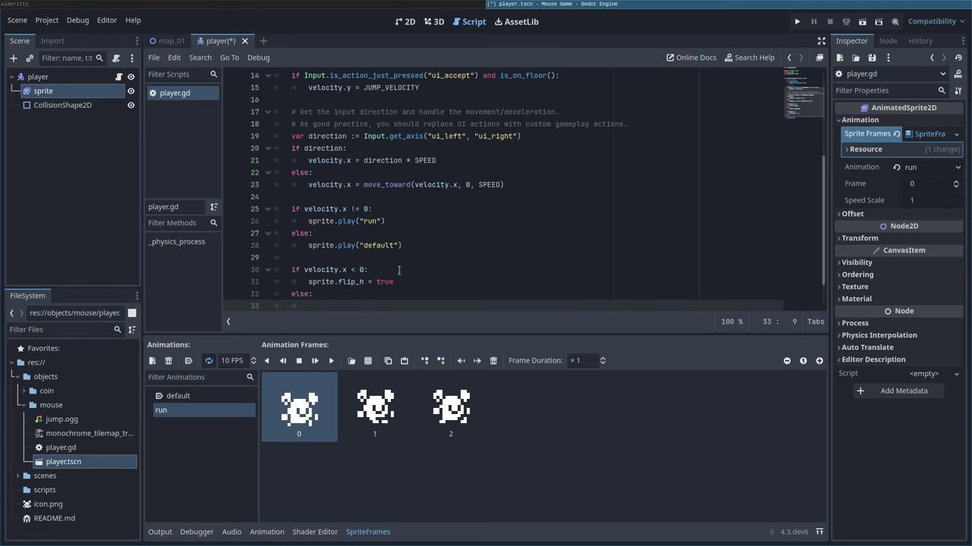
pyautogui.write('sprite.')
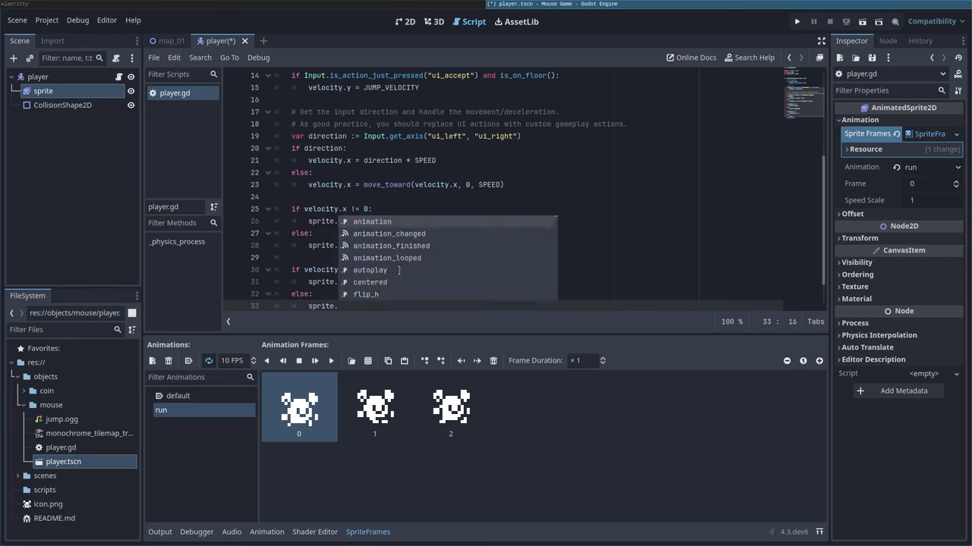
pyautogui.write('flip_h')
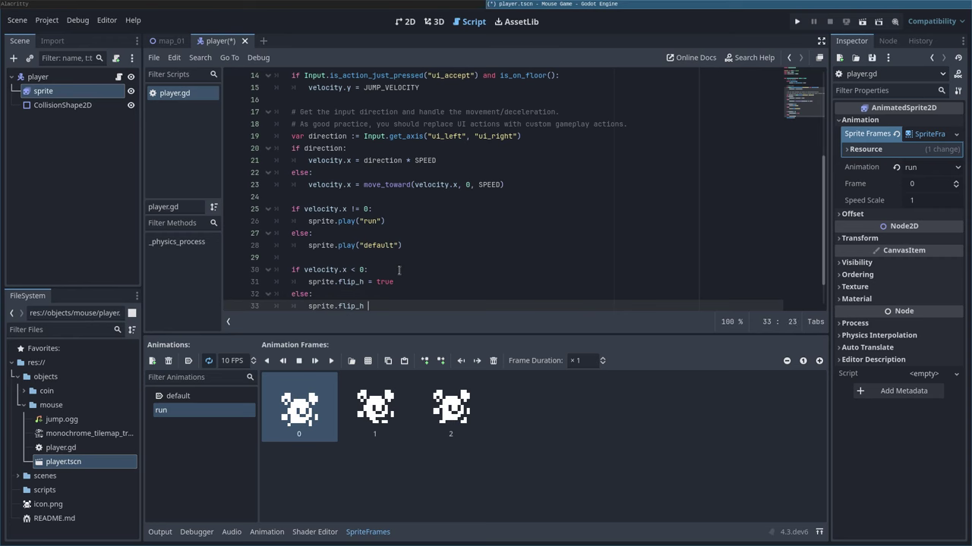
pyautogui.write(' = flase')
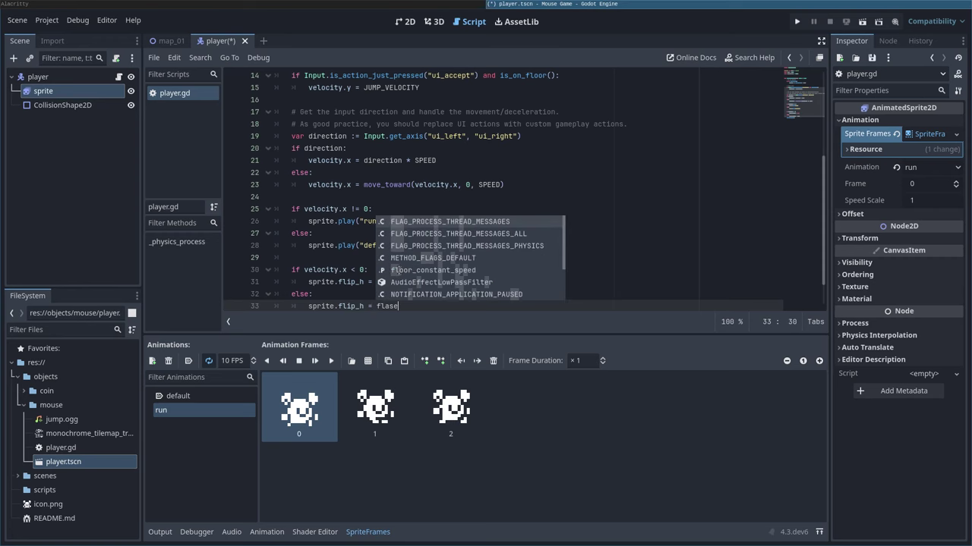
pyautogui.press('BackSpace')
pyautogui.press('BackSpace')
pyautogui.press('BackSpace')
pyautogui.press('BackSpace')
pyautogui.write('alse')
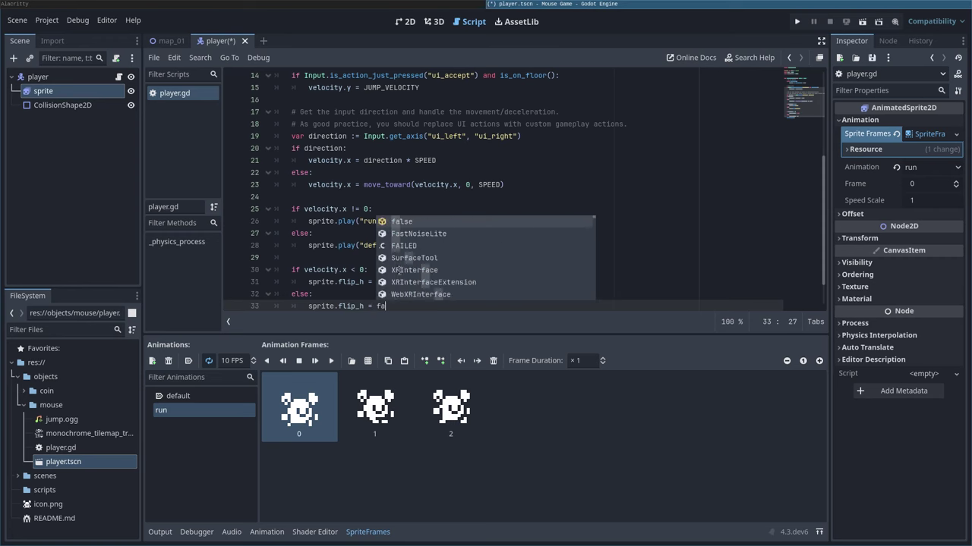
pyautogui.press('Escape')
pyautogui.press('Down')
pyautogui.press('Down')
pyautogui.press('Down')
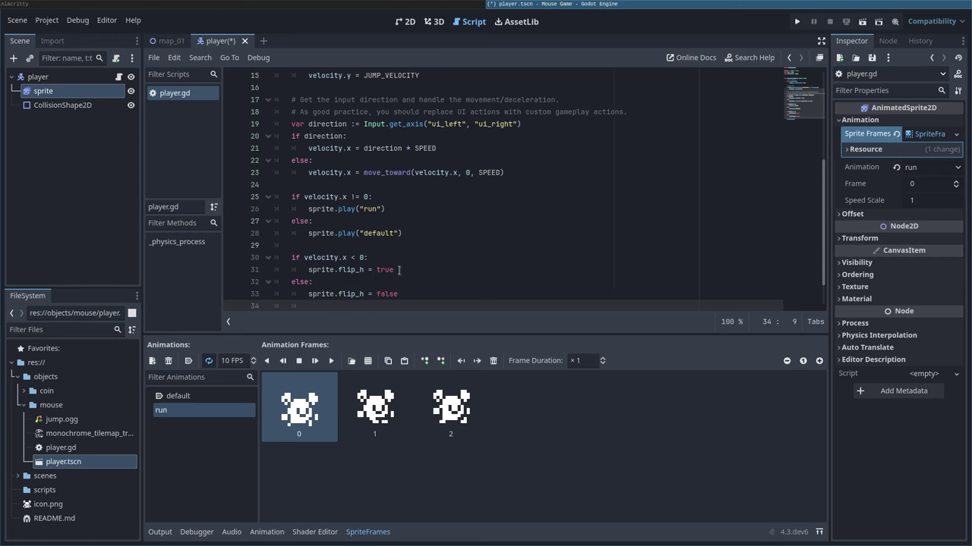
pyautogui.hotkey('ctrl', 's')
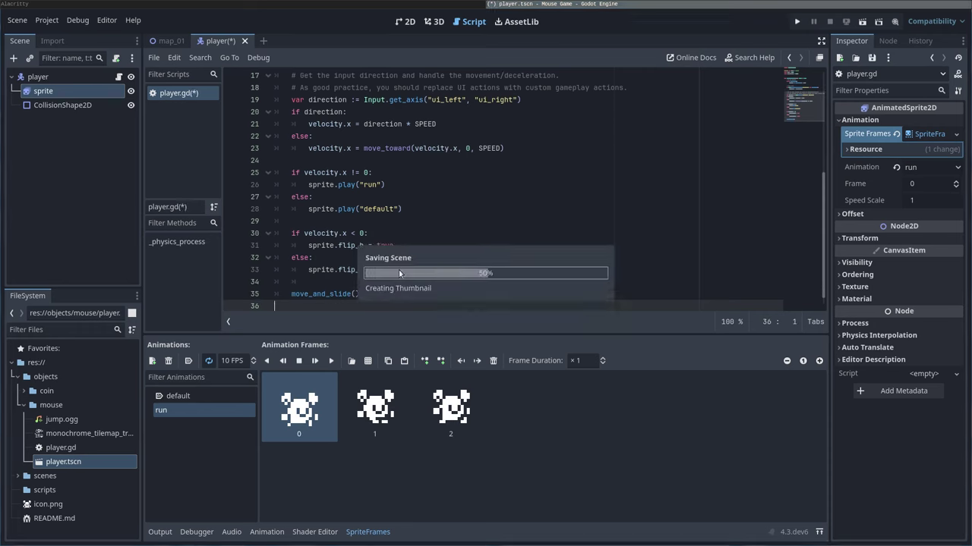
pyautogui.click(351, 234)
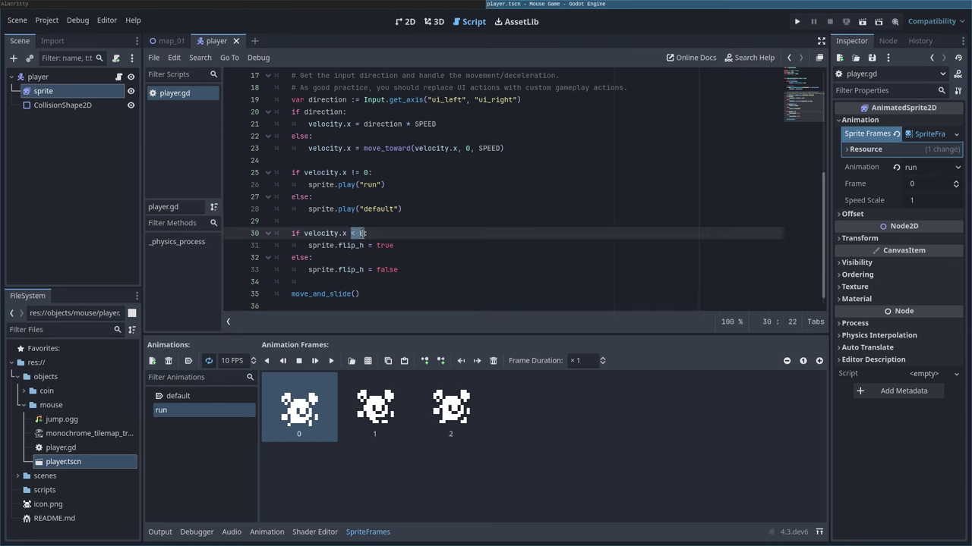
pyautogui.click(361, 246)
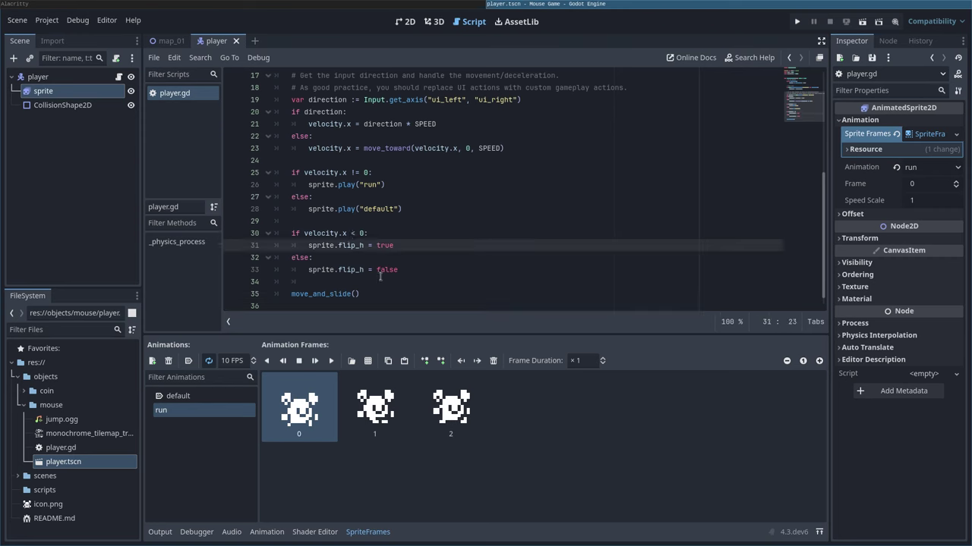
# Step: Run the game with F5 and walk the mouse left and right along the floor
pyautogui.press('F5')
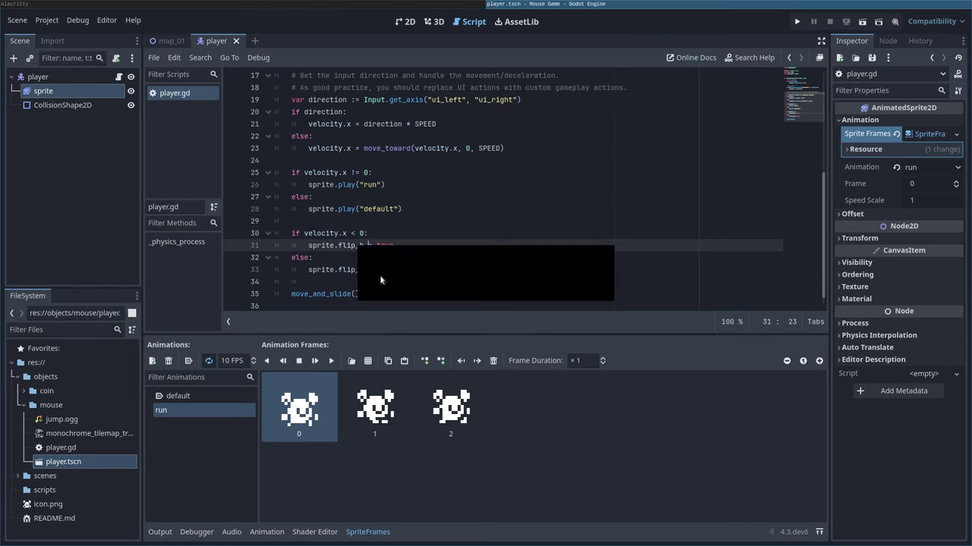
pyautogui.press('Right')
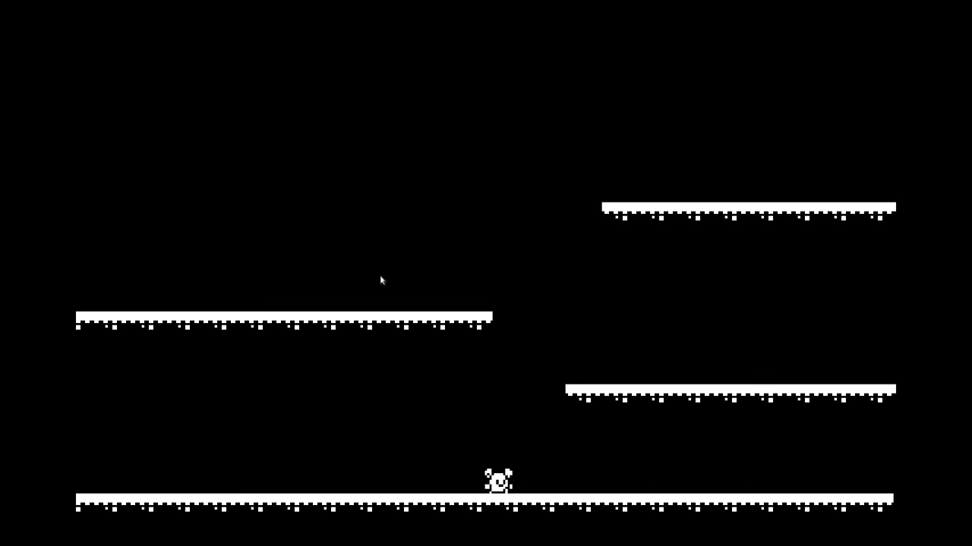
pyautogui.press('Left')
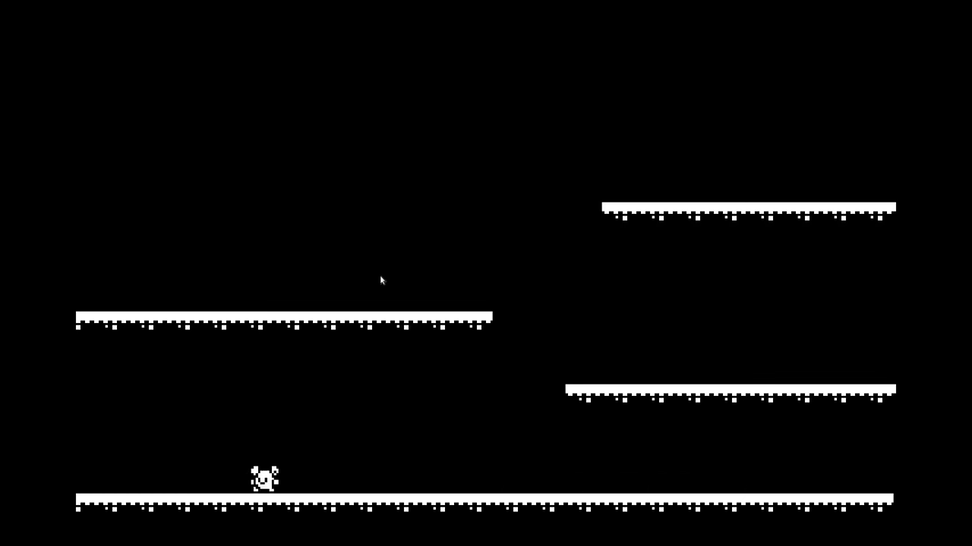
pyautogui.press('Right')
pyautogui.press('Left')
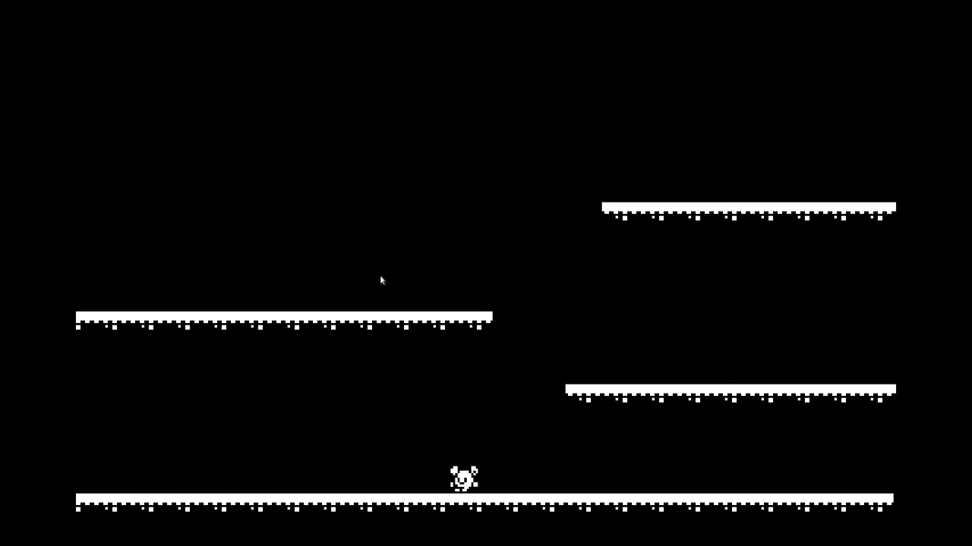
# Step: Jump the mouse between the middle-left, lower-right and upper-right platforms, steering left and right
pyautogui.press('Up')
pyautogui.press('Right')
pyautogui.press('Left')
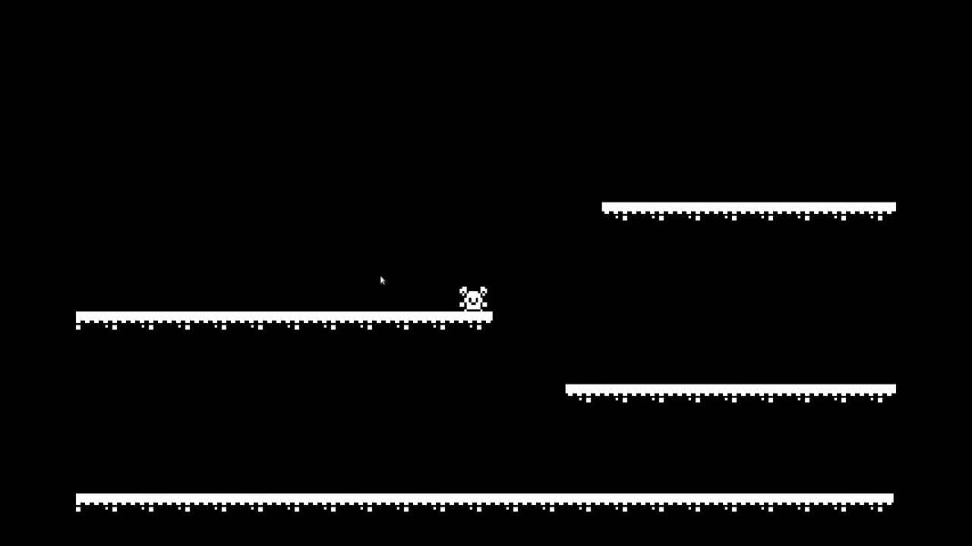
pyautogui.press('Up')
pyautogui.press('Right')
pyautogui.press('Up')
pyautogui.press('Left')
pyautogui.press('Right')
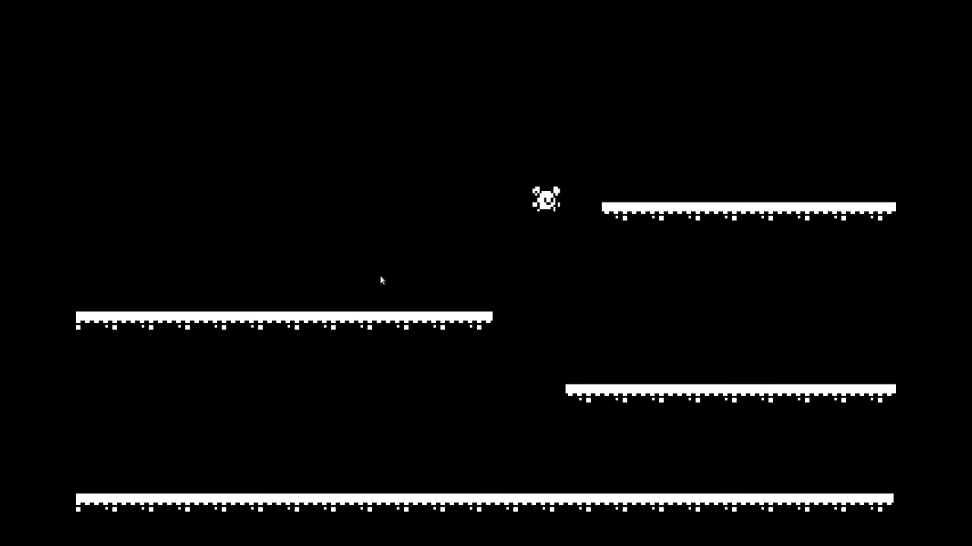
pyautogui.press('Left')
pyautogui.press('Left')
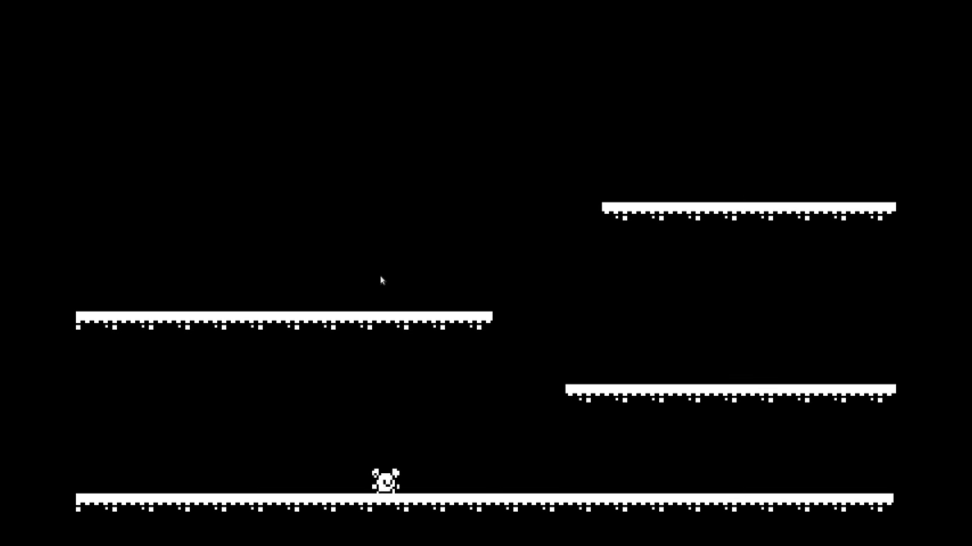
pyautogui.press('Right')
pyautogui.press('Up')
pyautogui.press('Up')
pyautogui.press('Left')
pyautogui.press('Up')
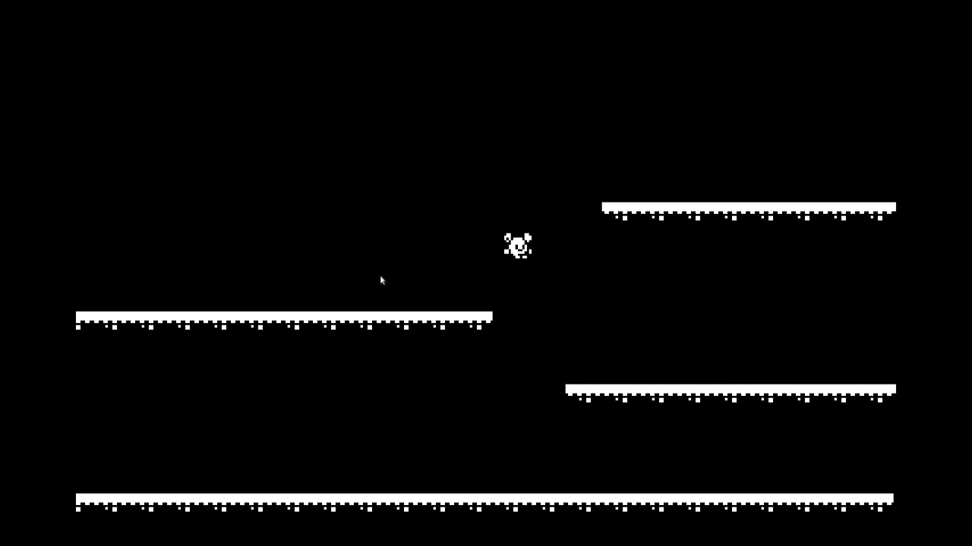
pyautogui.press('Right')
pyautogui.press('Up')
pyautogui.press('Left')
pyautogui.press('Right')
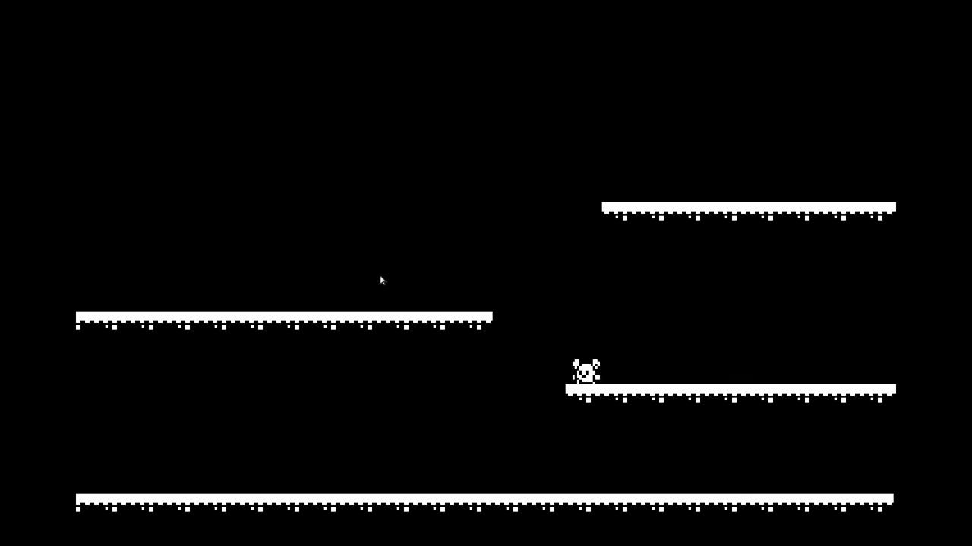
pyautogui.press('Left')
pyautogui.press('Up')
pyautogui.press('Up')
pyautogui.press('Right')
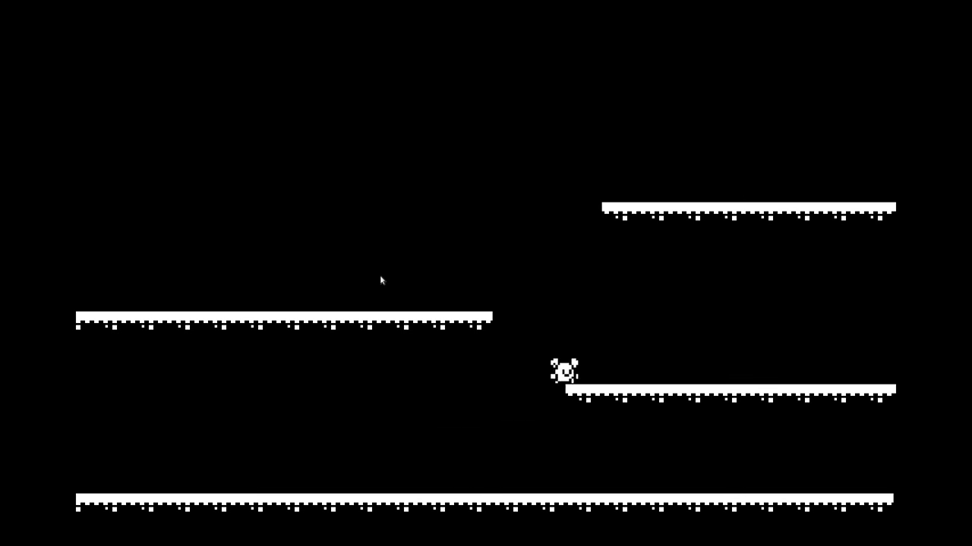
pyautogui.press('Up')
pyautogui.press('Left')
pyautogui.press('Up')
pyautogui.press('Right')
pyautogui.press('Left')
pyautogui.press('Up')
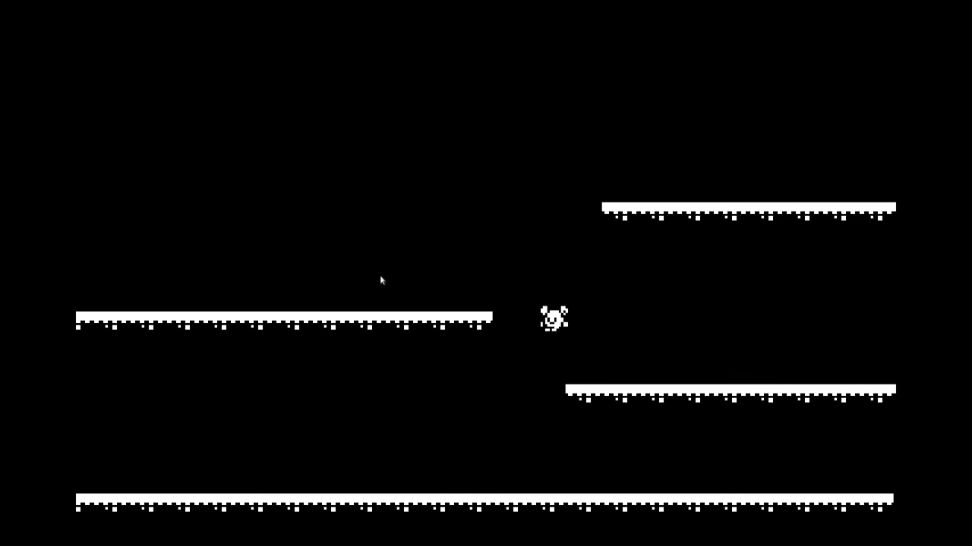
pyautogui.press('Up')
pyautogui.press('Right')
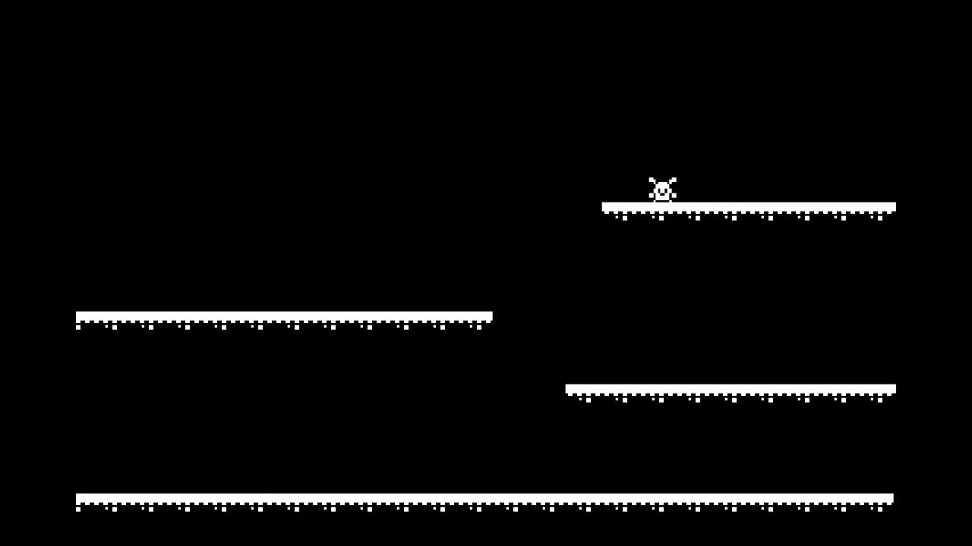
pyautogui.press('Left')
pyautogui.press('Right')
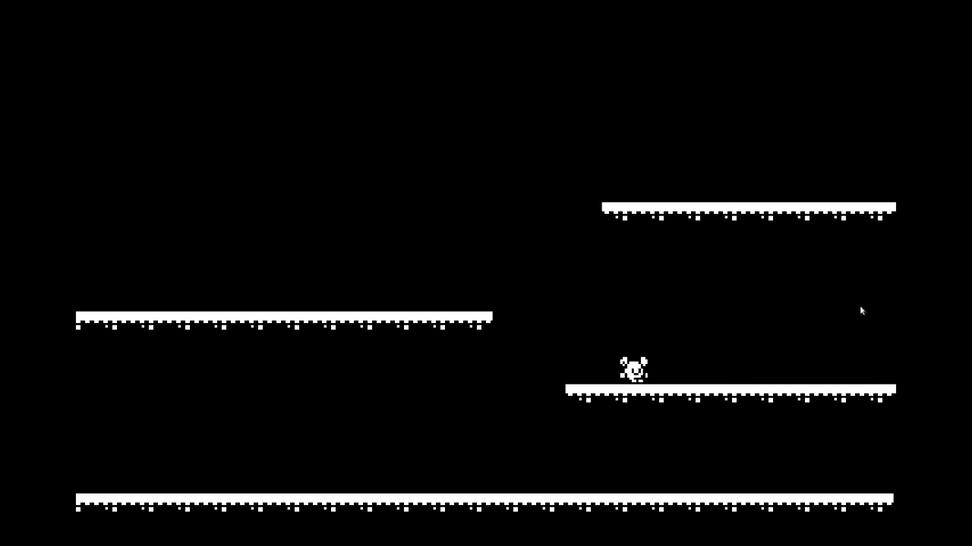
pyautogui.press('Left')
pyautogui.press('Right')
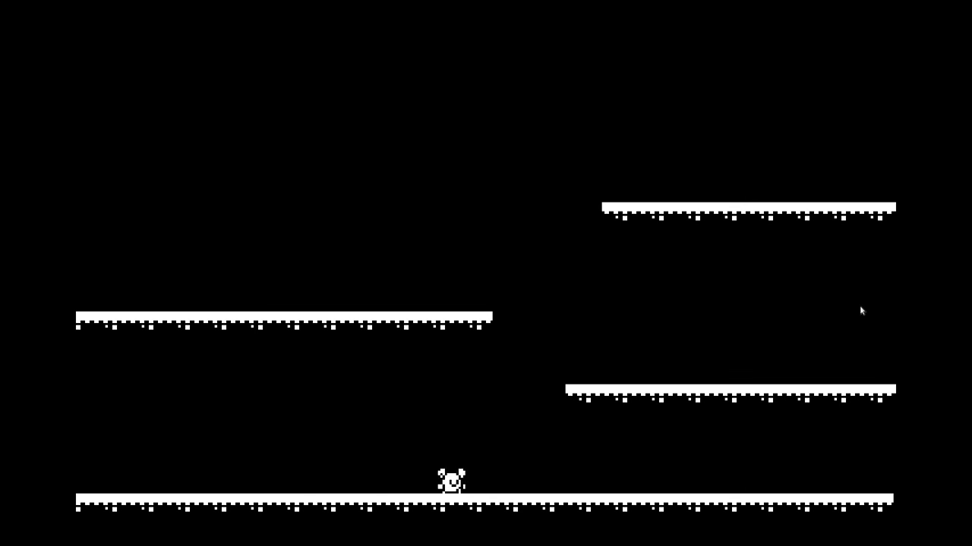
pyautogui.press('Up')
pyautogui.press('Left')
pyautogui.press('Up')
pyautogui.press('Up')
pyautogui.press('Right')
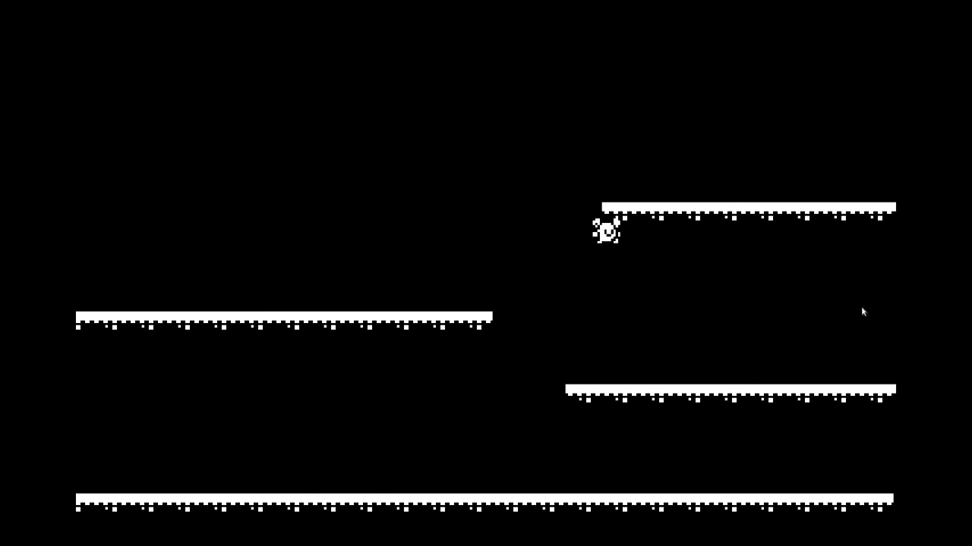
pyautogui.press('Left')
pyautogui.press('Right')
pyautogui.press('Up')
pyautogui.press('Right')
pyautogui.press('Up')
pyautogui.press('Left')
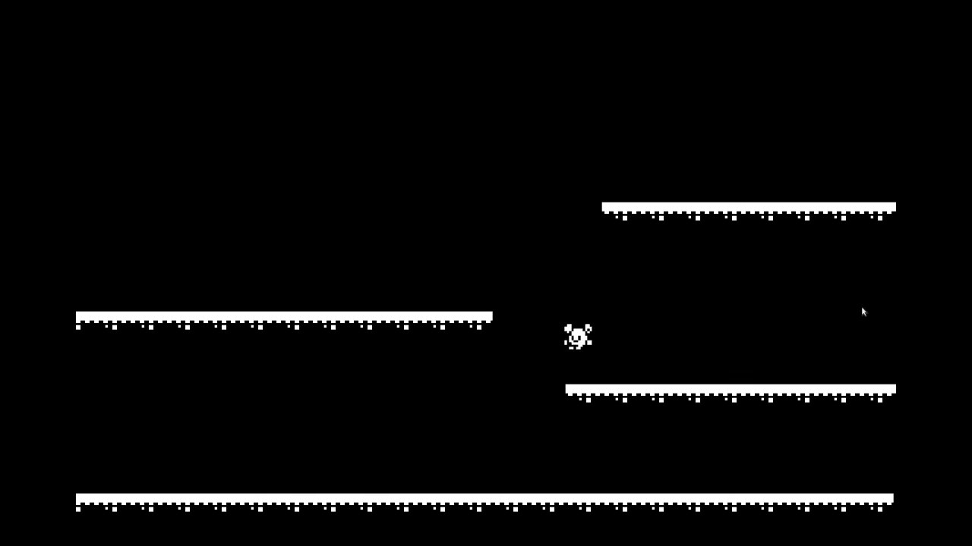
pyautogui.press('Up')
pyautogui.press('Right')
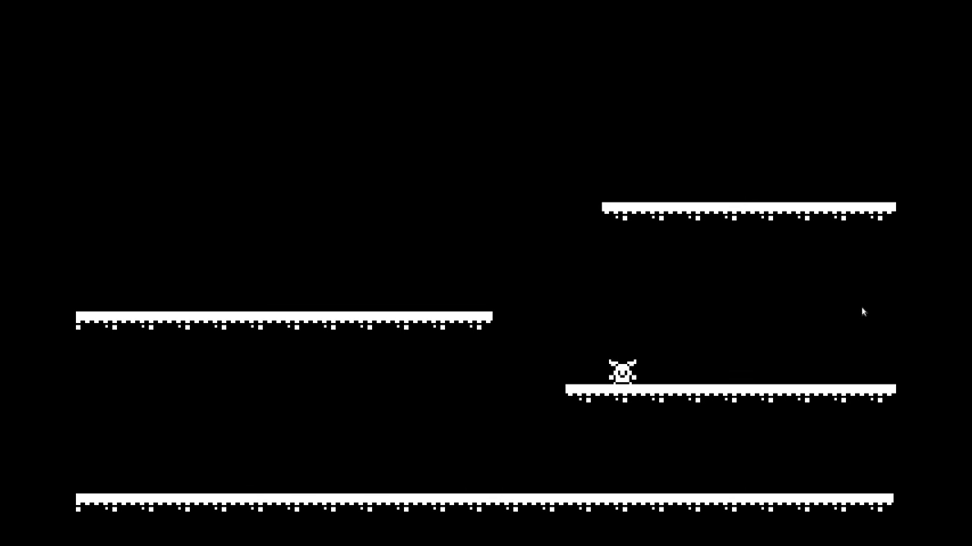